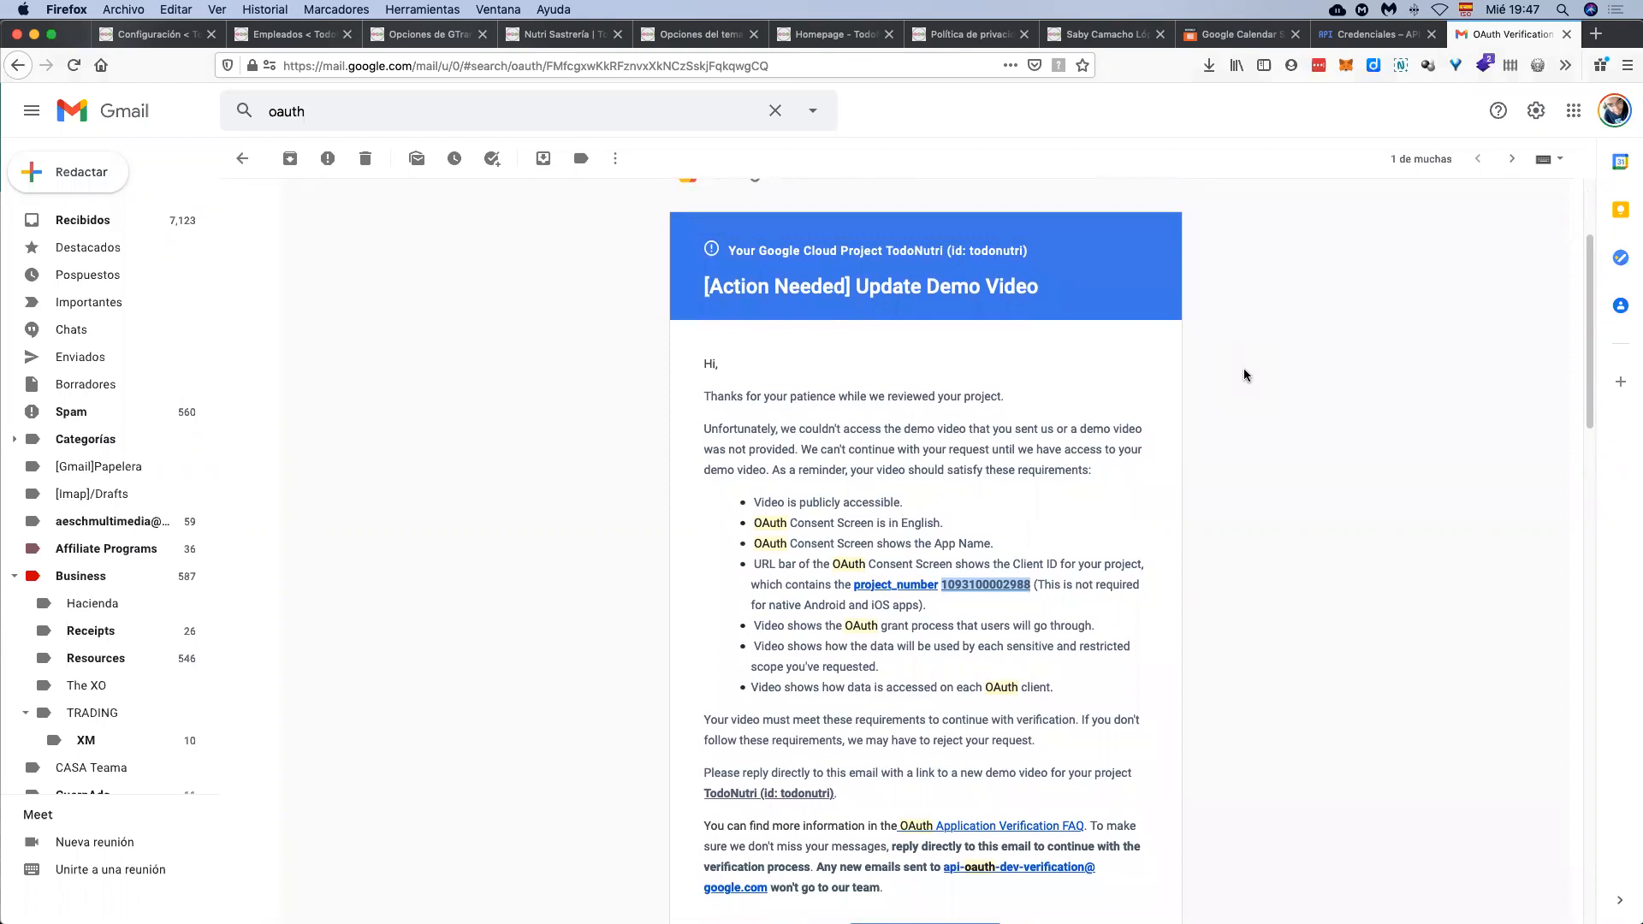
# Step: Scroll down the Gmail thread to the next '[Action Needed] Update Demo Video' message with the Demo Video Requirements
pyautogui.scroll(-1, 1245, 370)
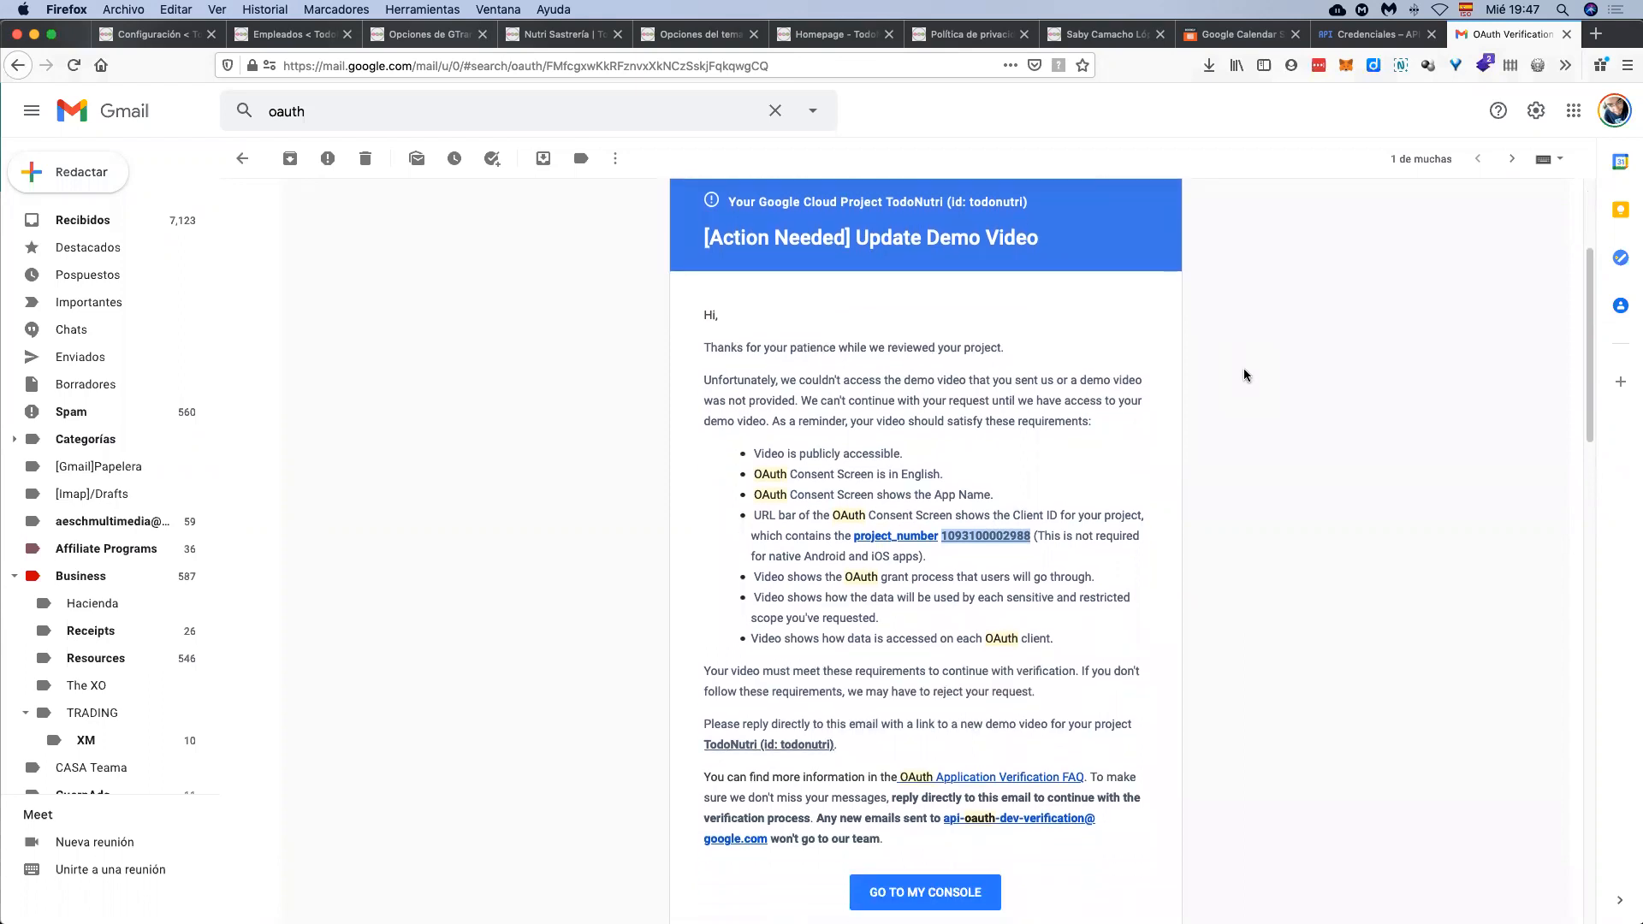
pyautogui.scroll(-2, 1244, 370)
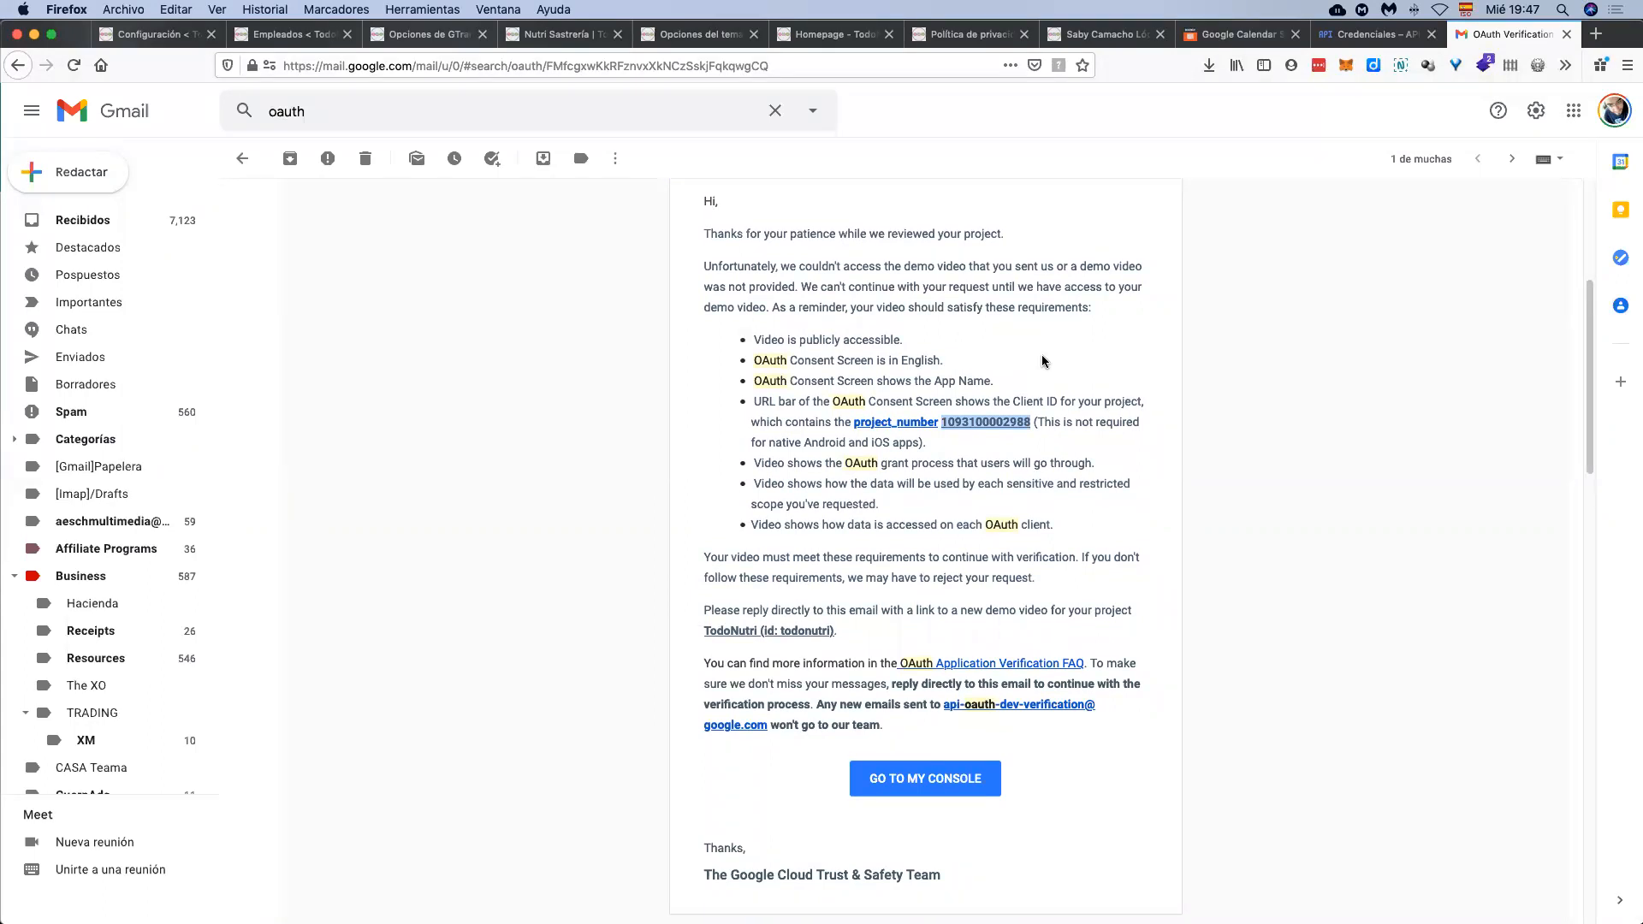
pyautogui.scroll(-1, 762, 315)
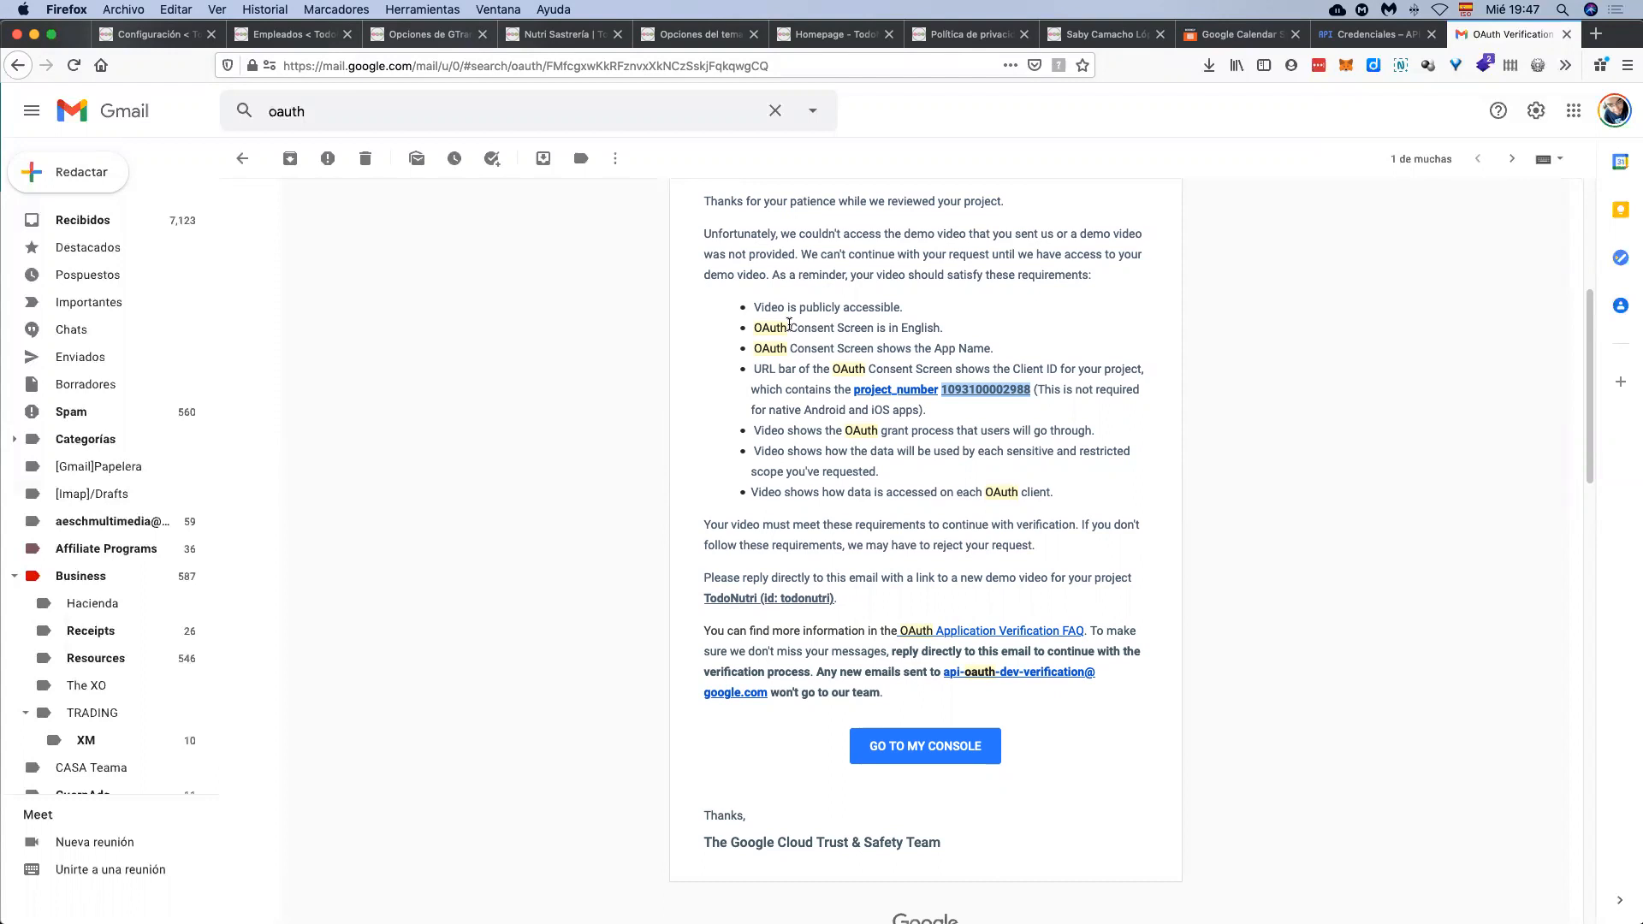
pyautogui.click(957, 411)
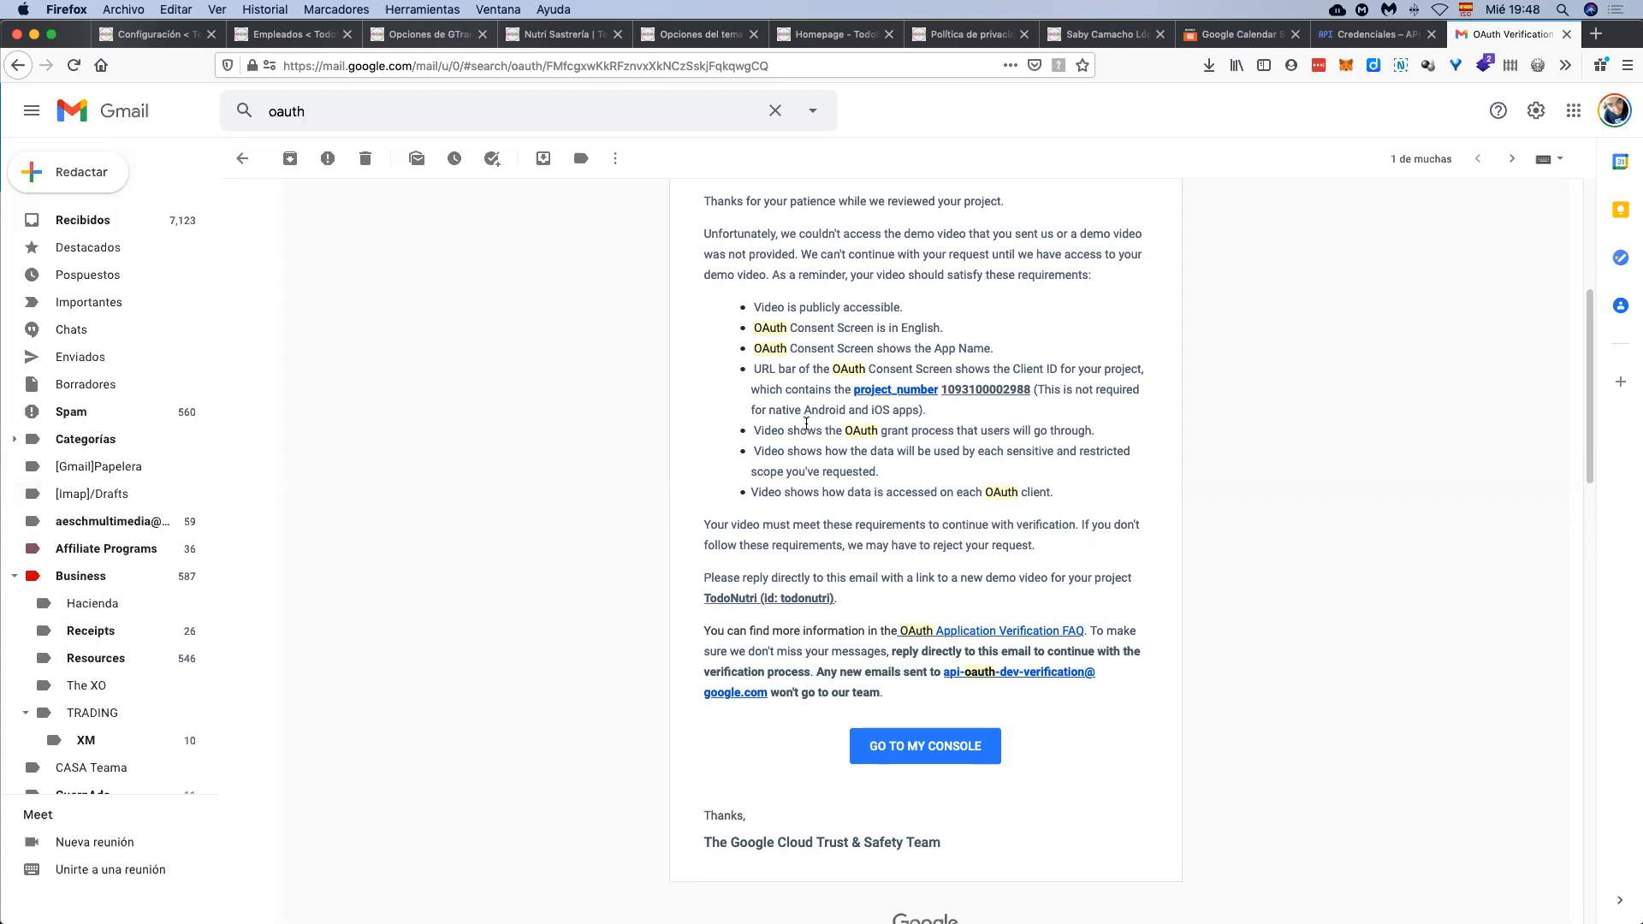
pyautogui.scroll(-1, 790, 437)
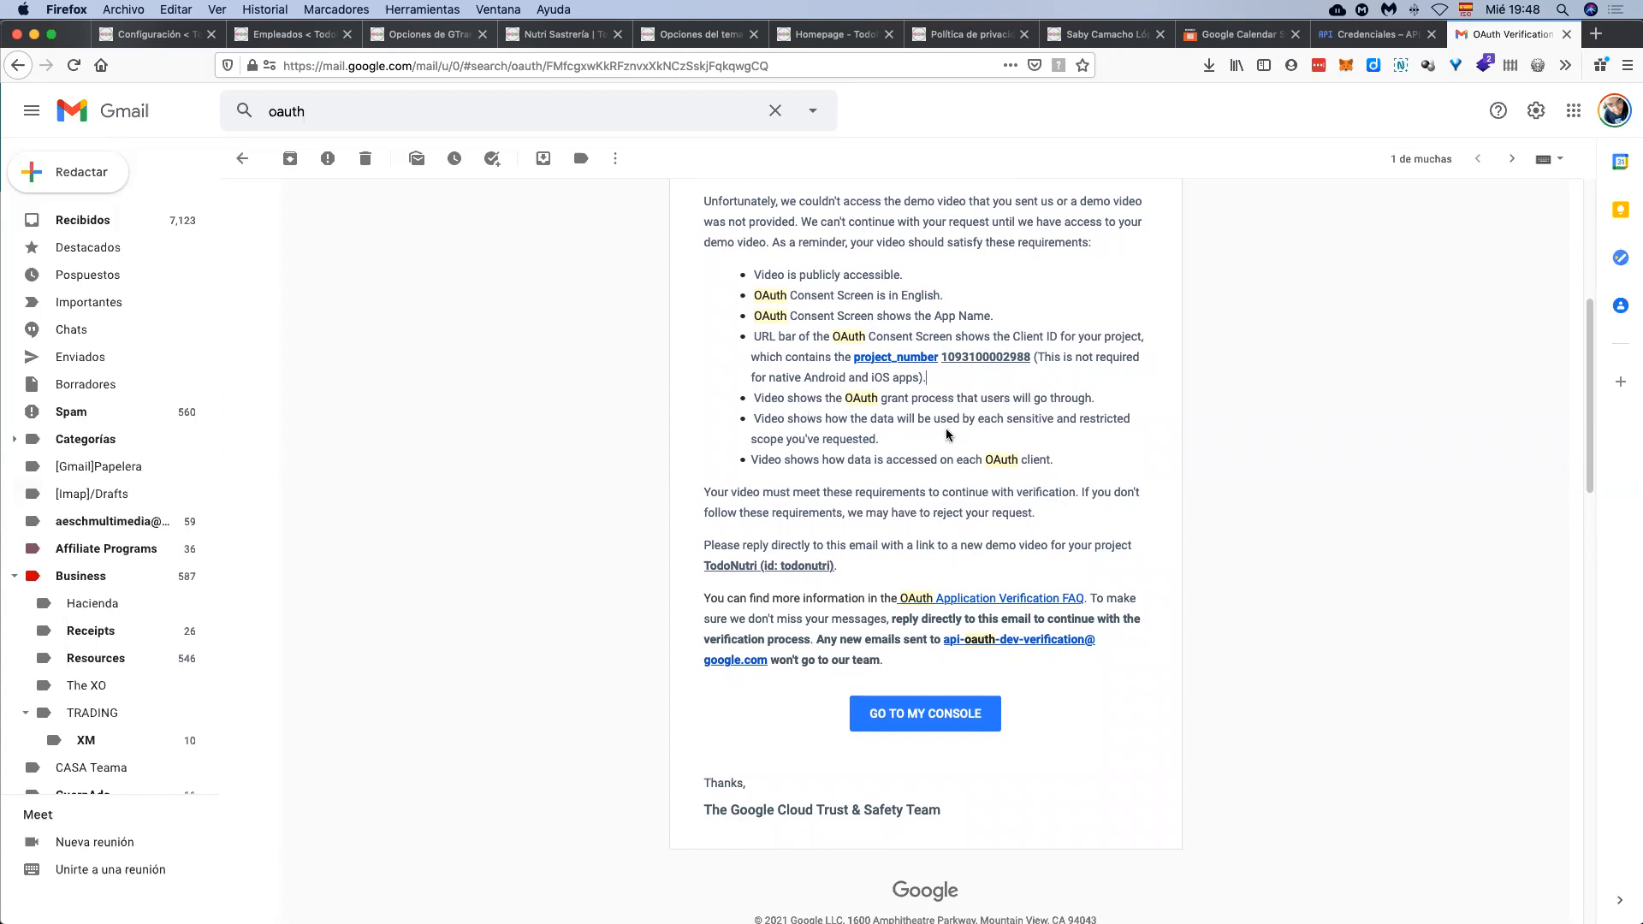
pyautogui.scroll(-1, 947, 435)
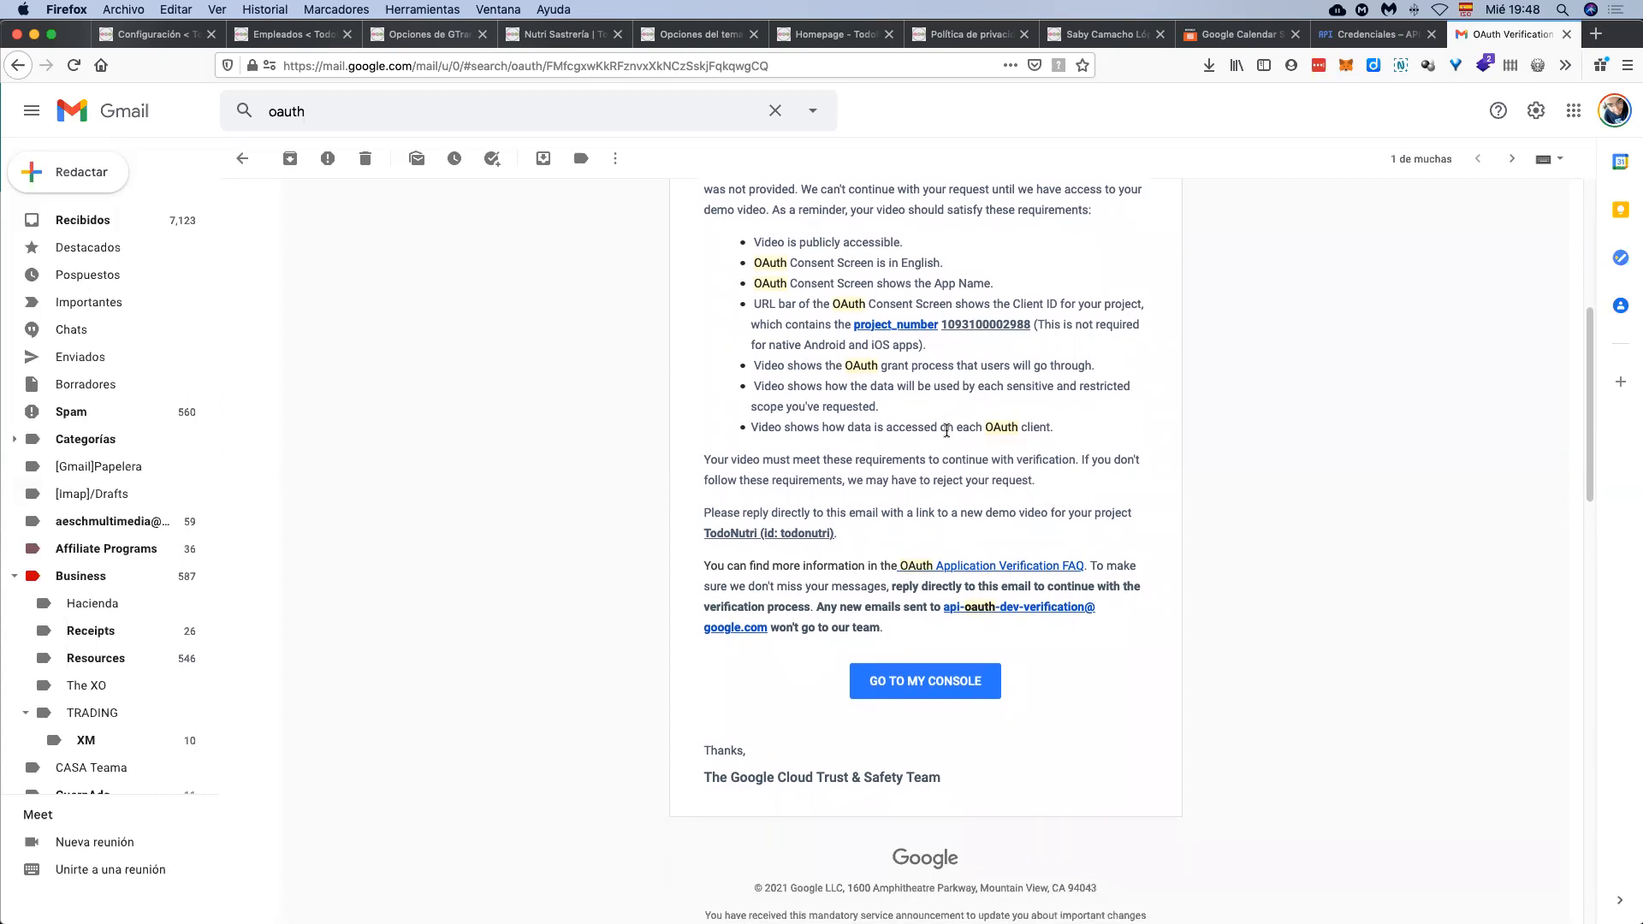
pyautogui.scroll(-1, 945, 424)
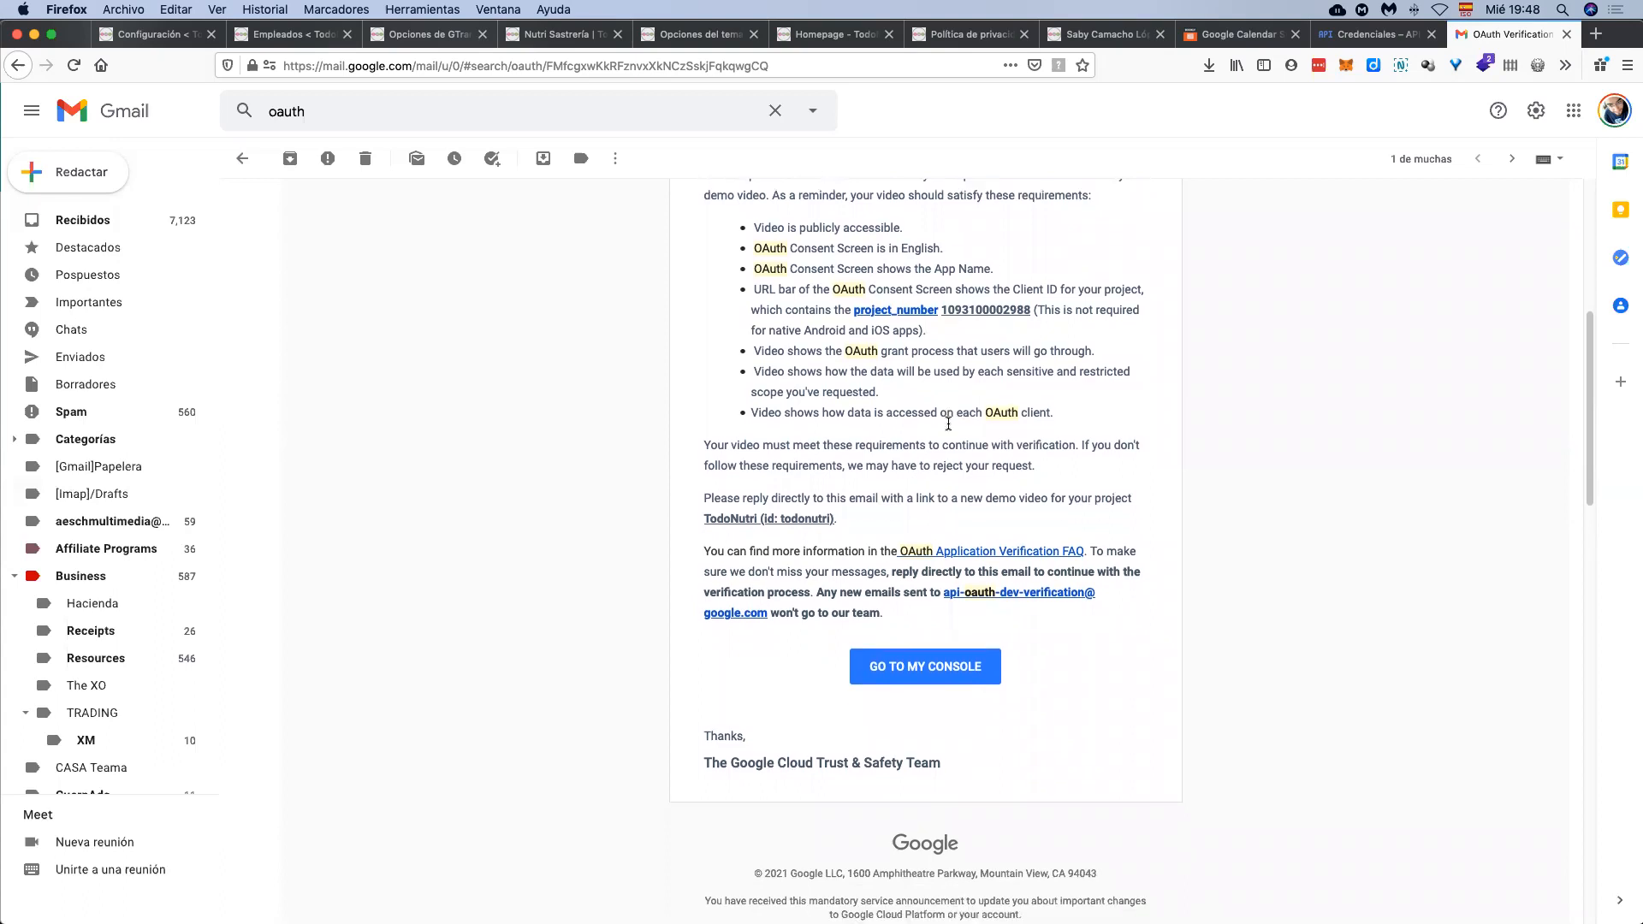
pyautogui.scroll(-1, 997, 377)
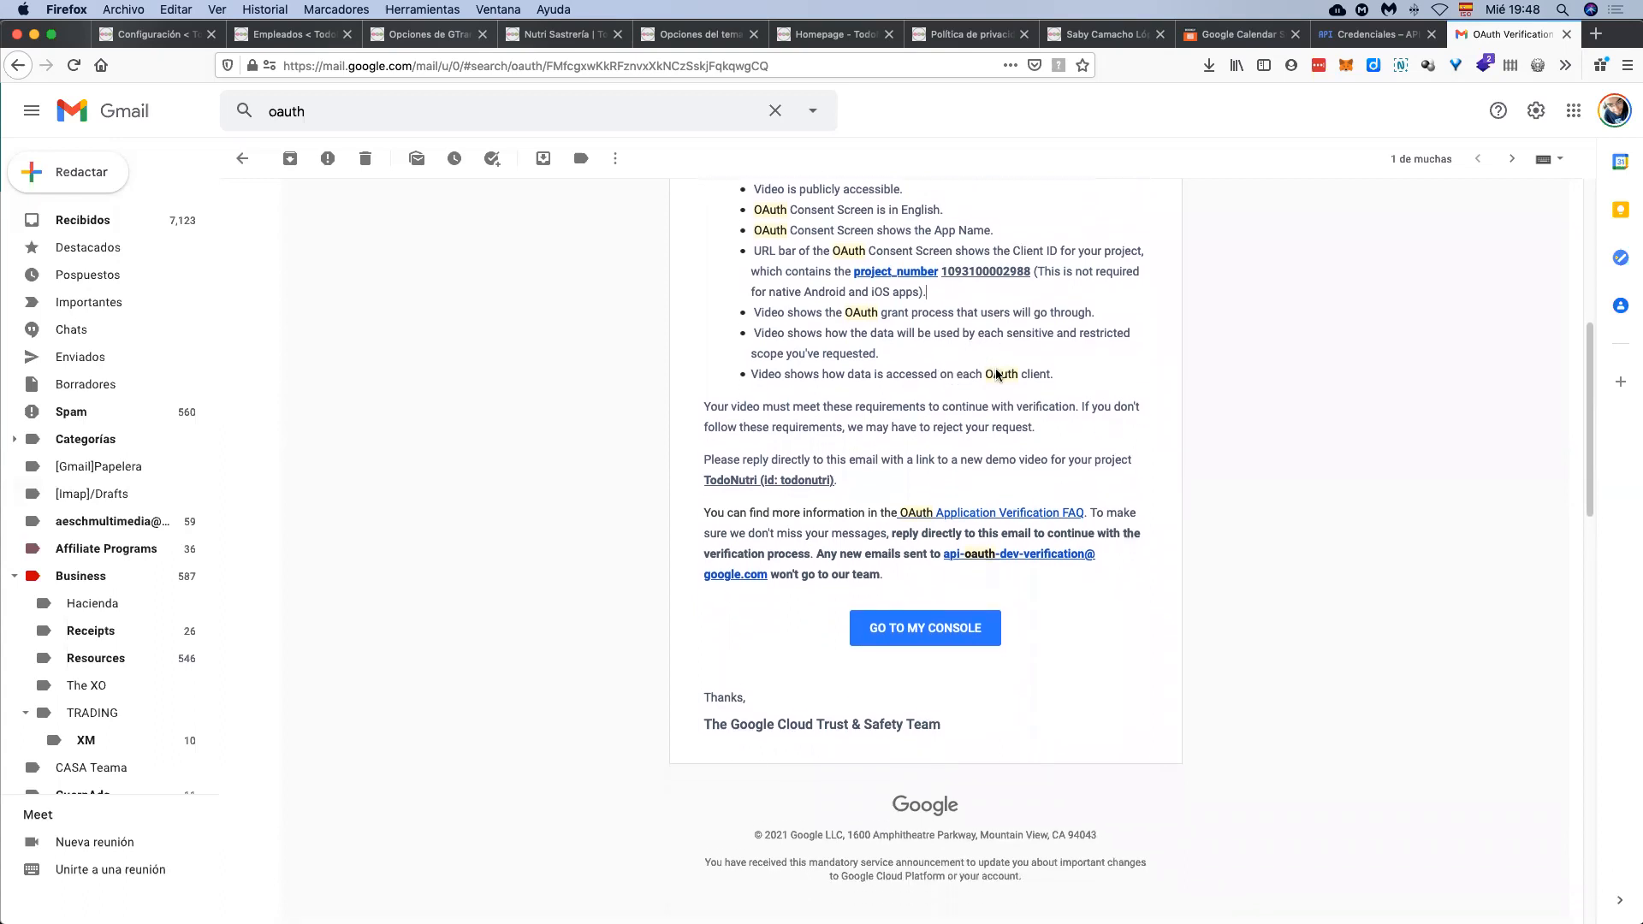
pyautogui.scroll(-1, 995, 387)
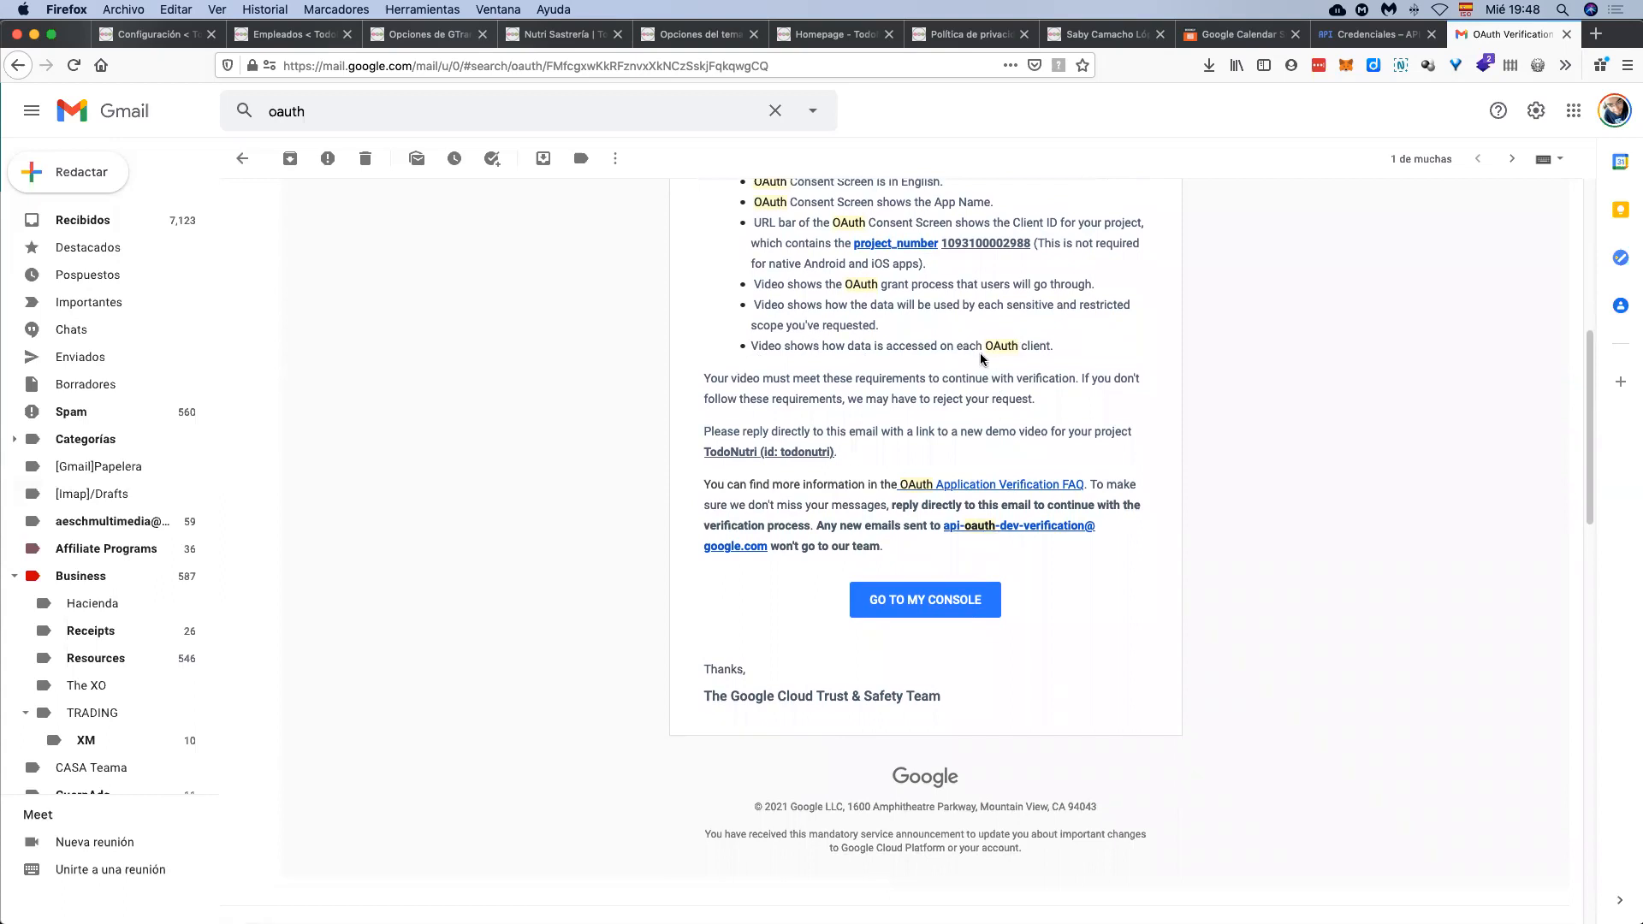
pyautogui.scroll(-2, 967, 351)
pyautogui.scroll(-10, 1006, 377)
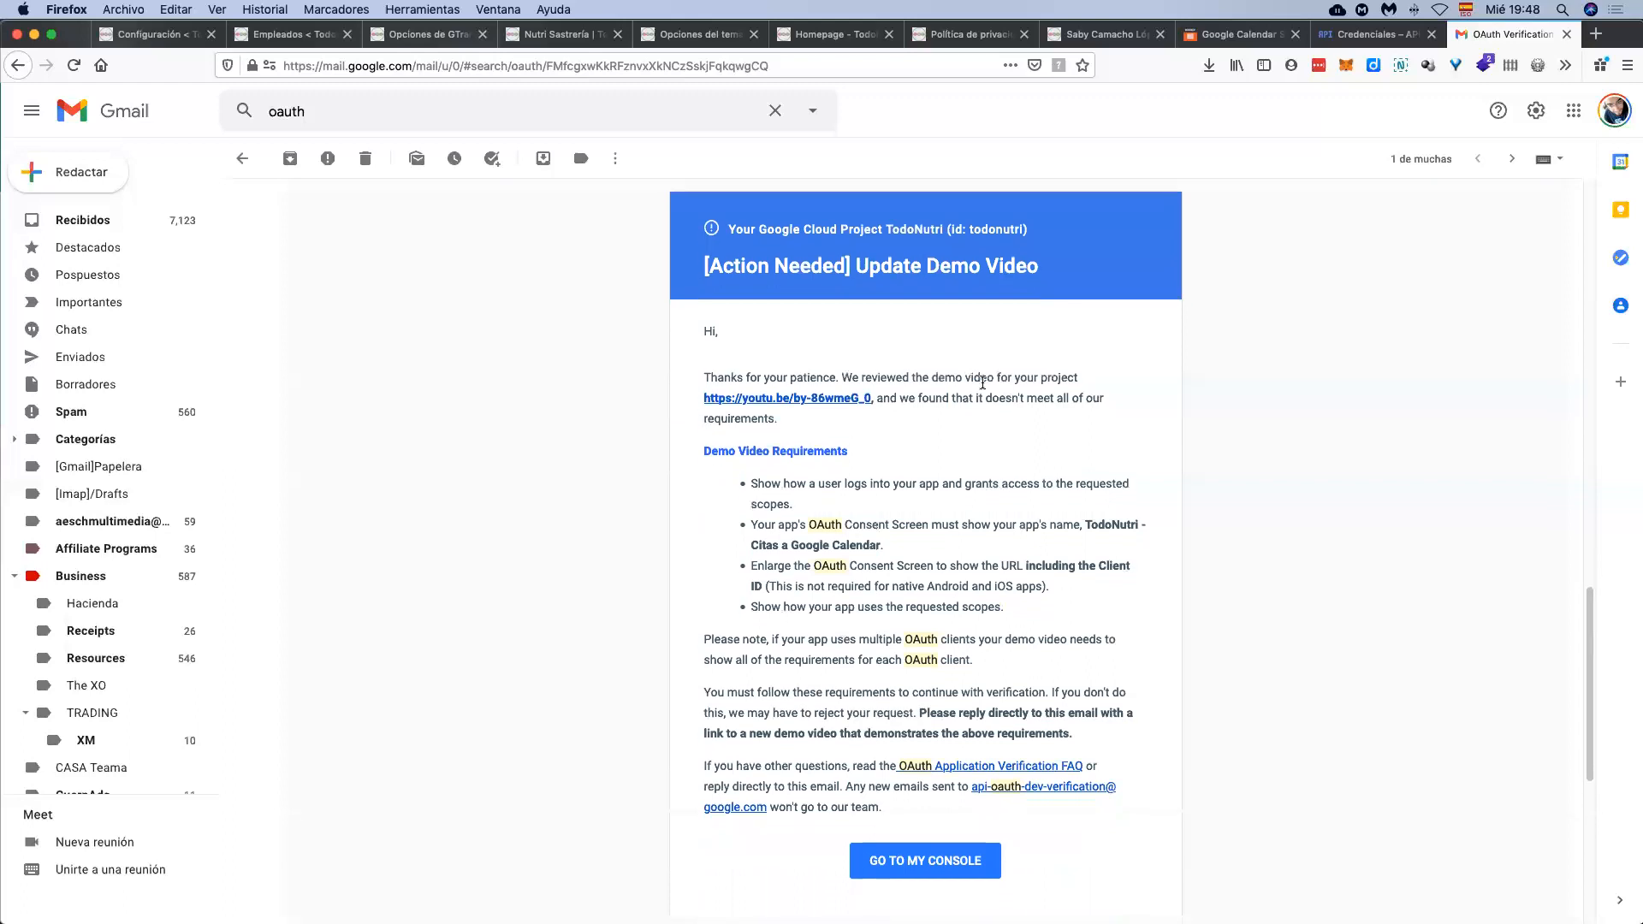
# Step: Check the required app name 'TodoNutri - Citas a Google Calendar', then go to the Google Cloud Credentials tab
pyautogui.scroll(-3, 987, 411)
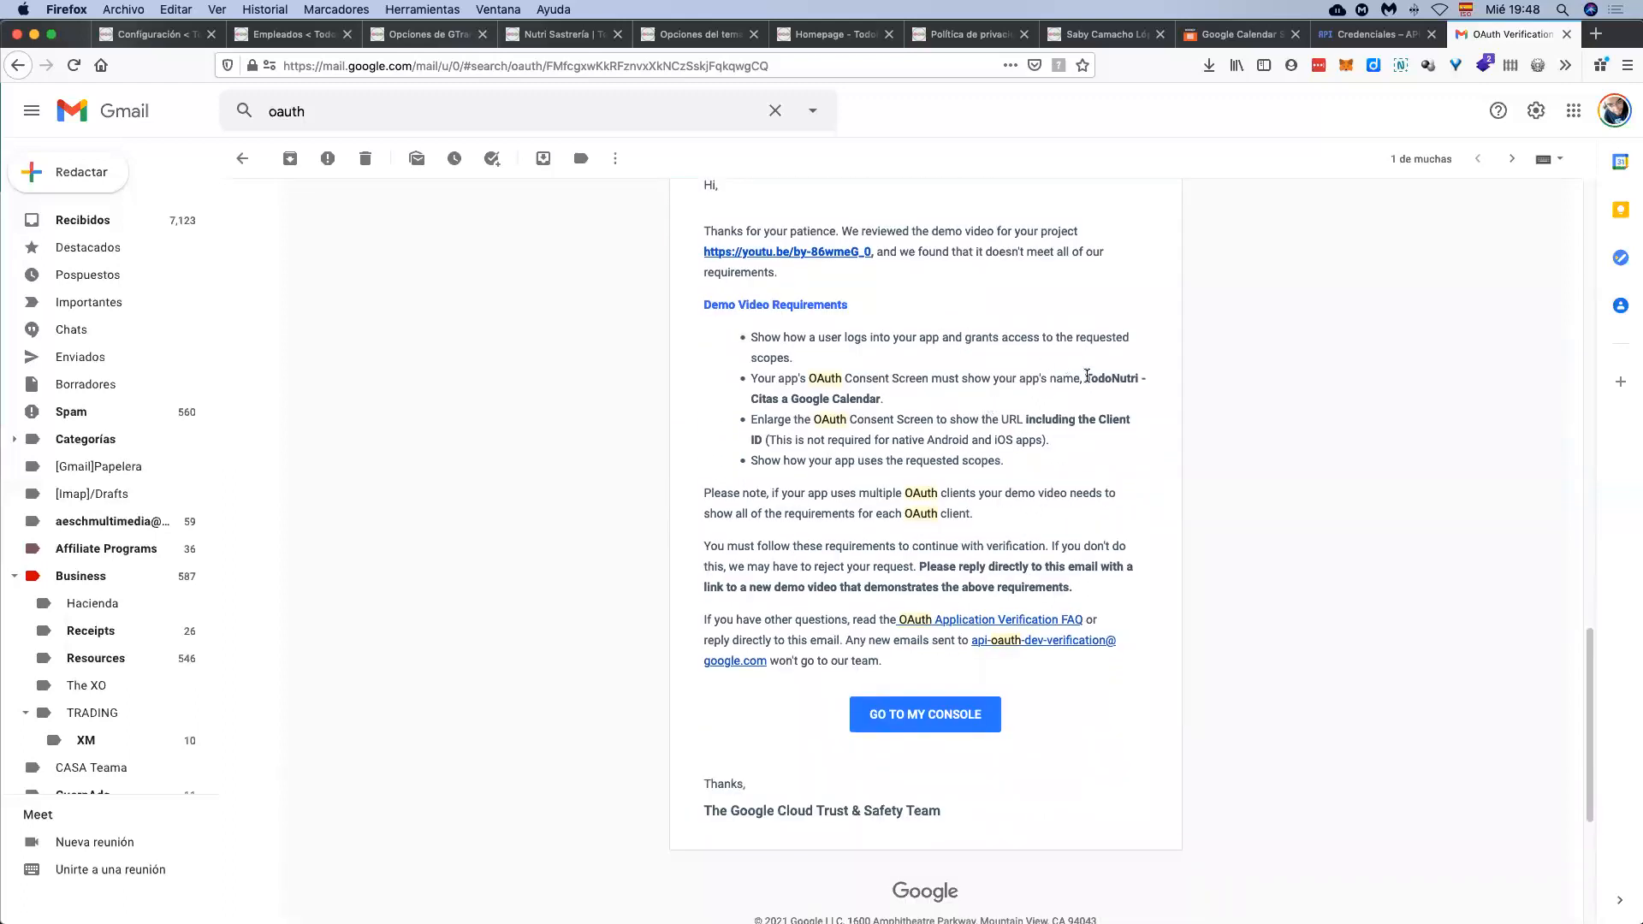
pyautogui.moveTo(1085, 377); pyautogui.dragTo(1044, 413)
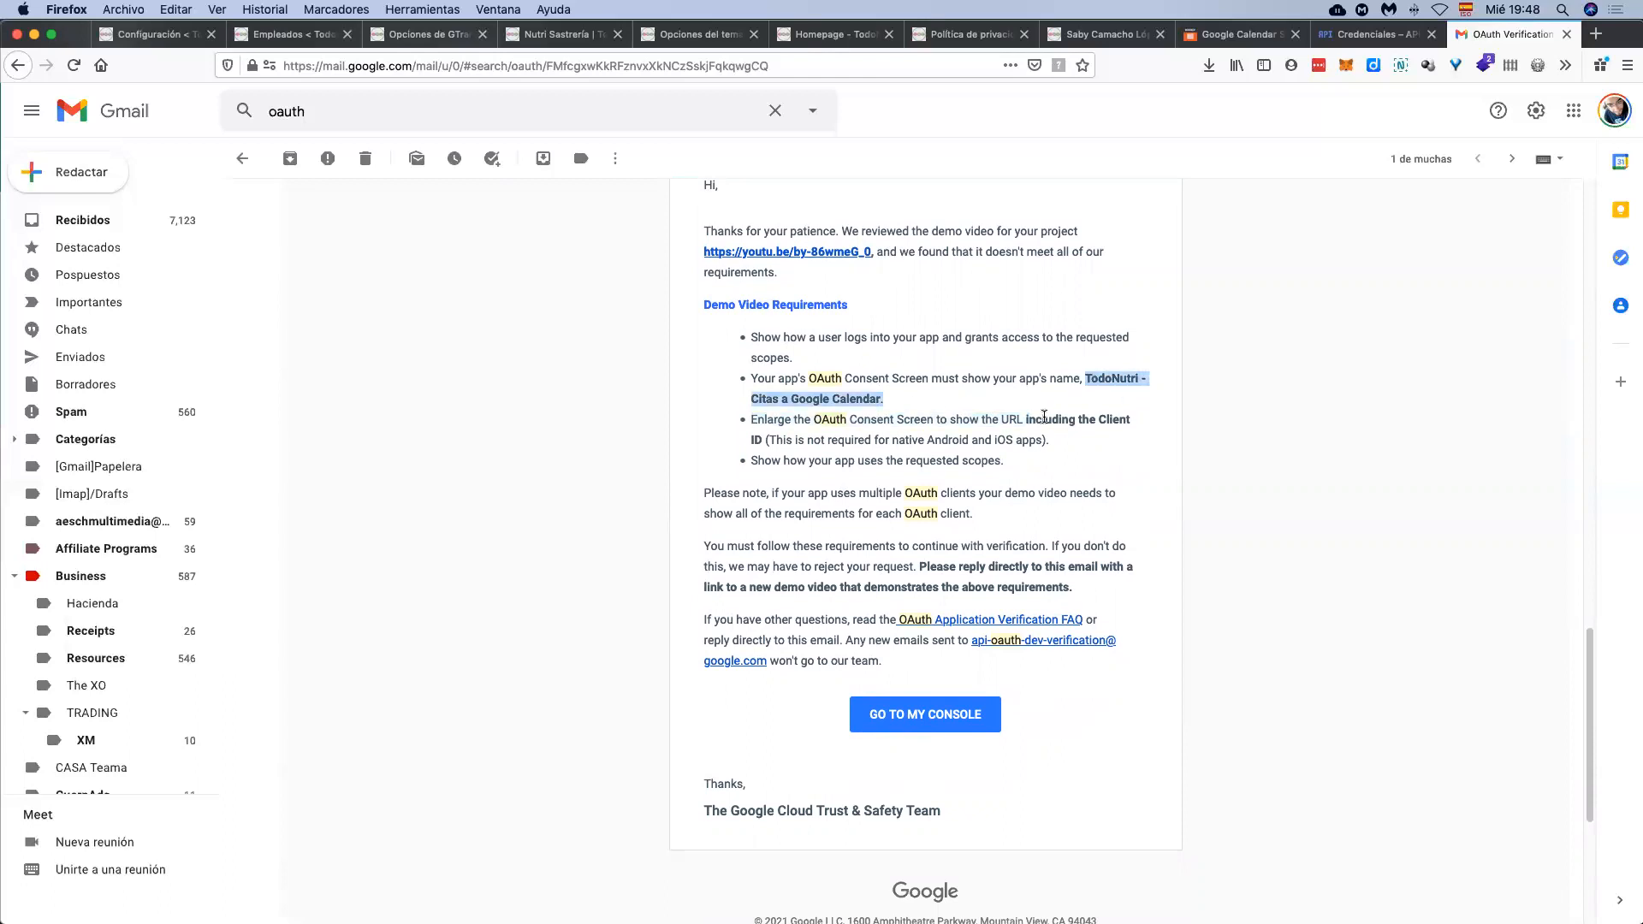
pyautogui.click(1064, 373)
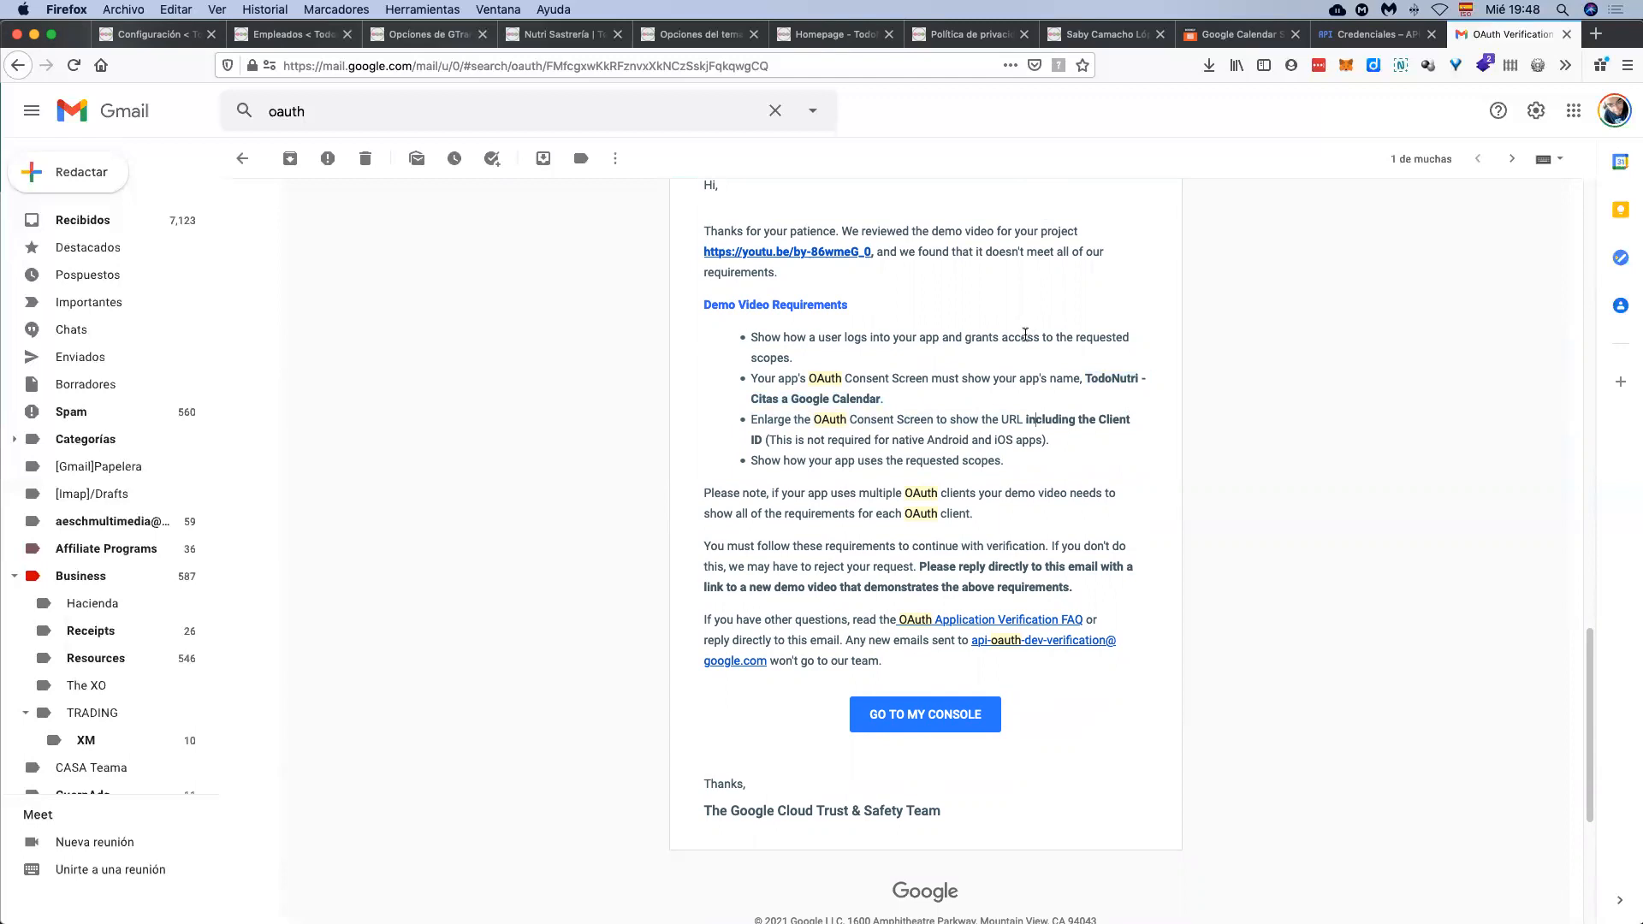
pyautogui.scroll(-1, 1100, 364)
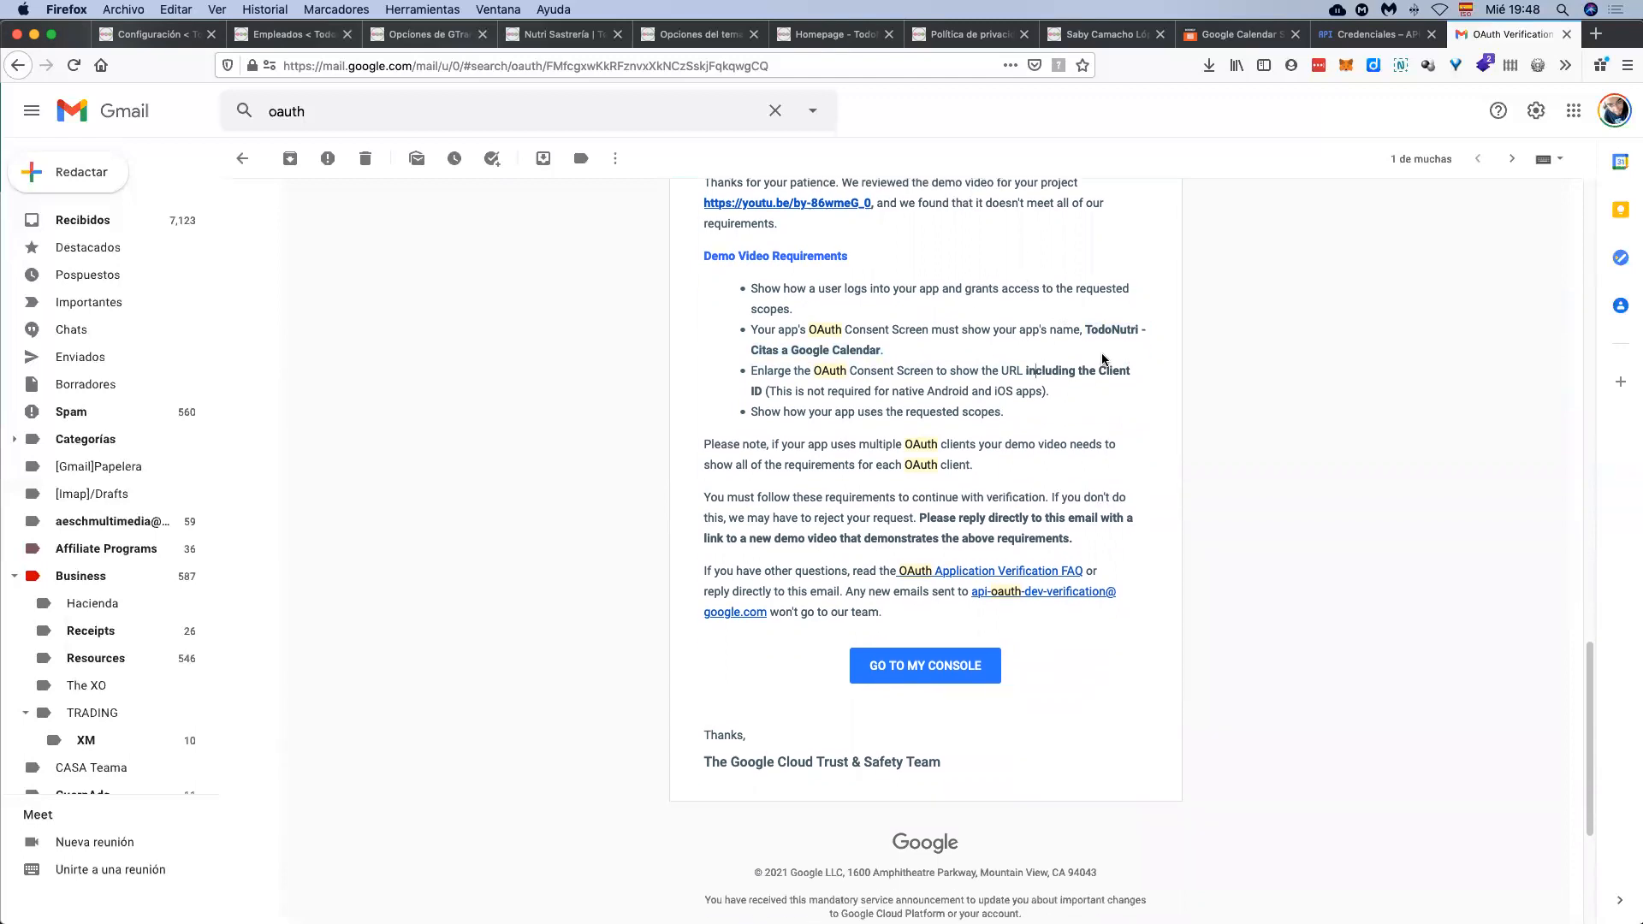
pyautogui.scroll(-5, 1102, 360)
pyautogui.scroll(12, 1102, 360)
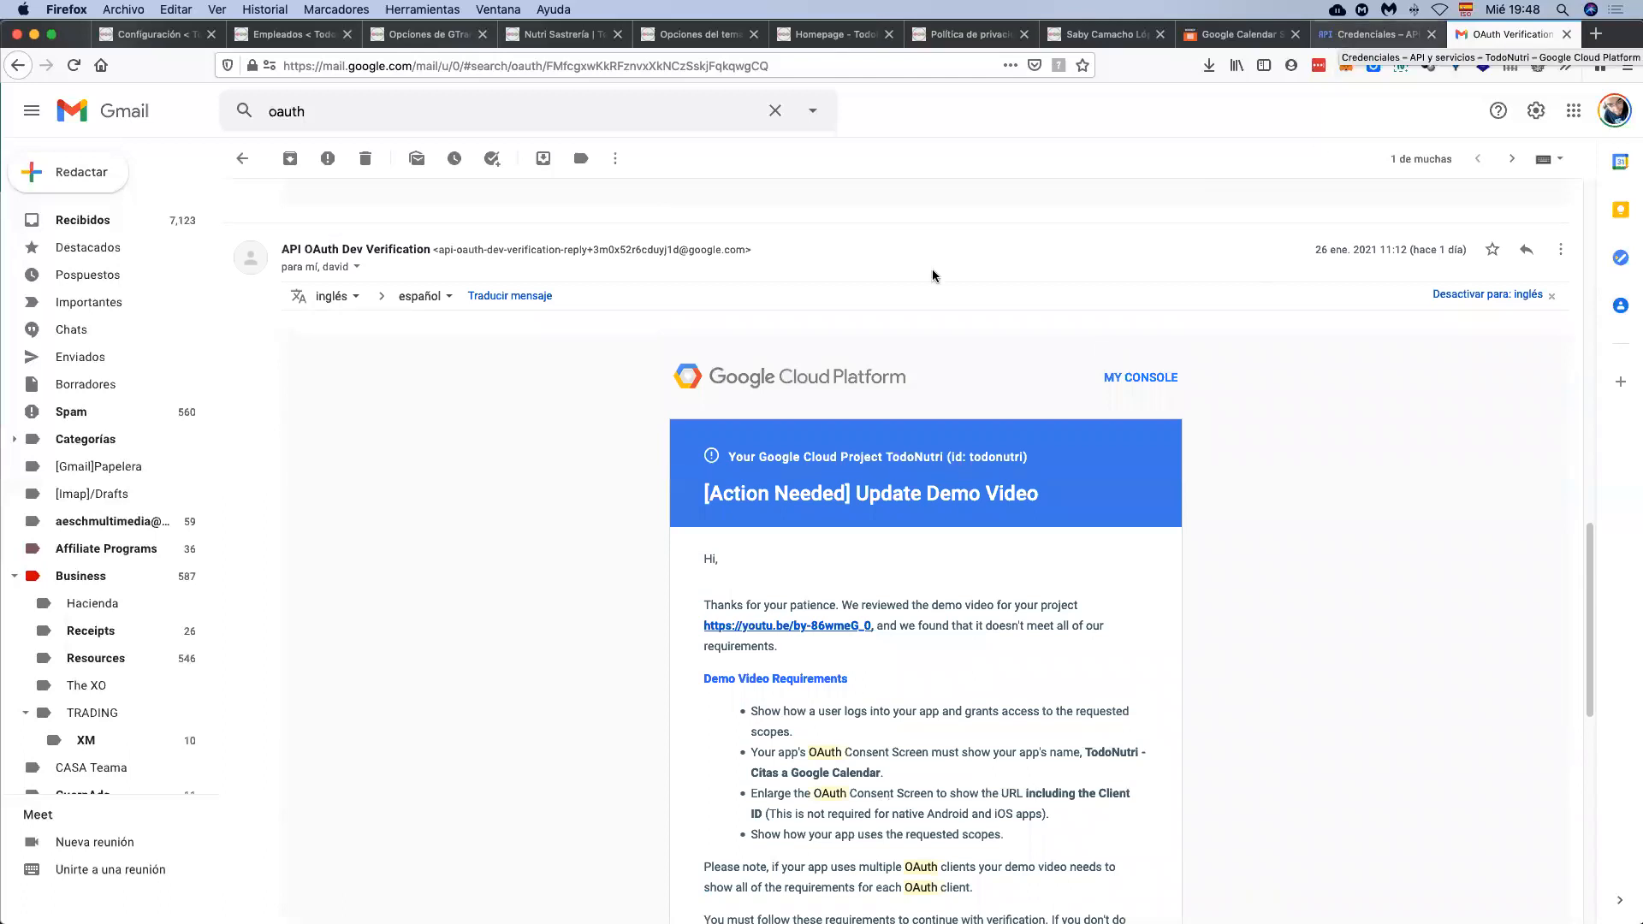
pyautogui.hotkey('ctrl', 'shift', 'Tab')
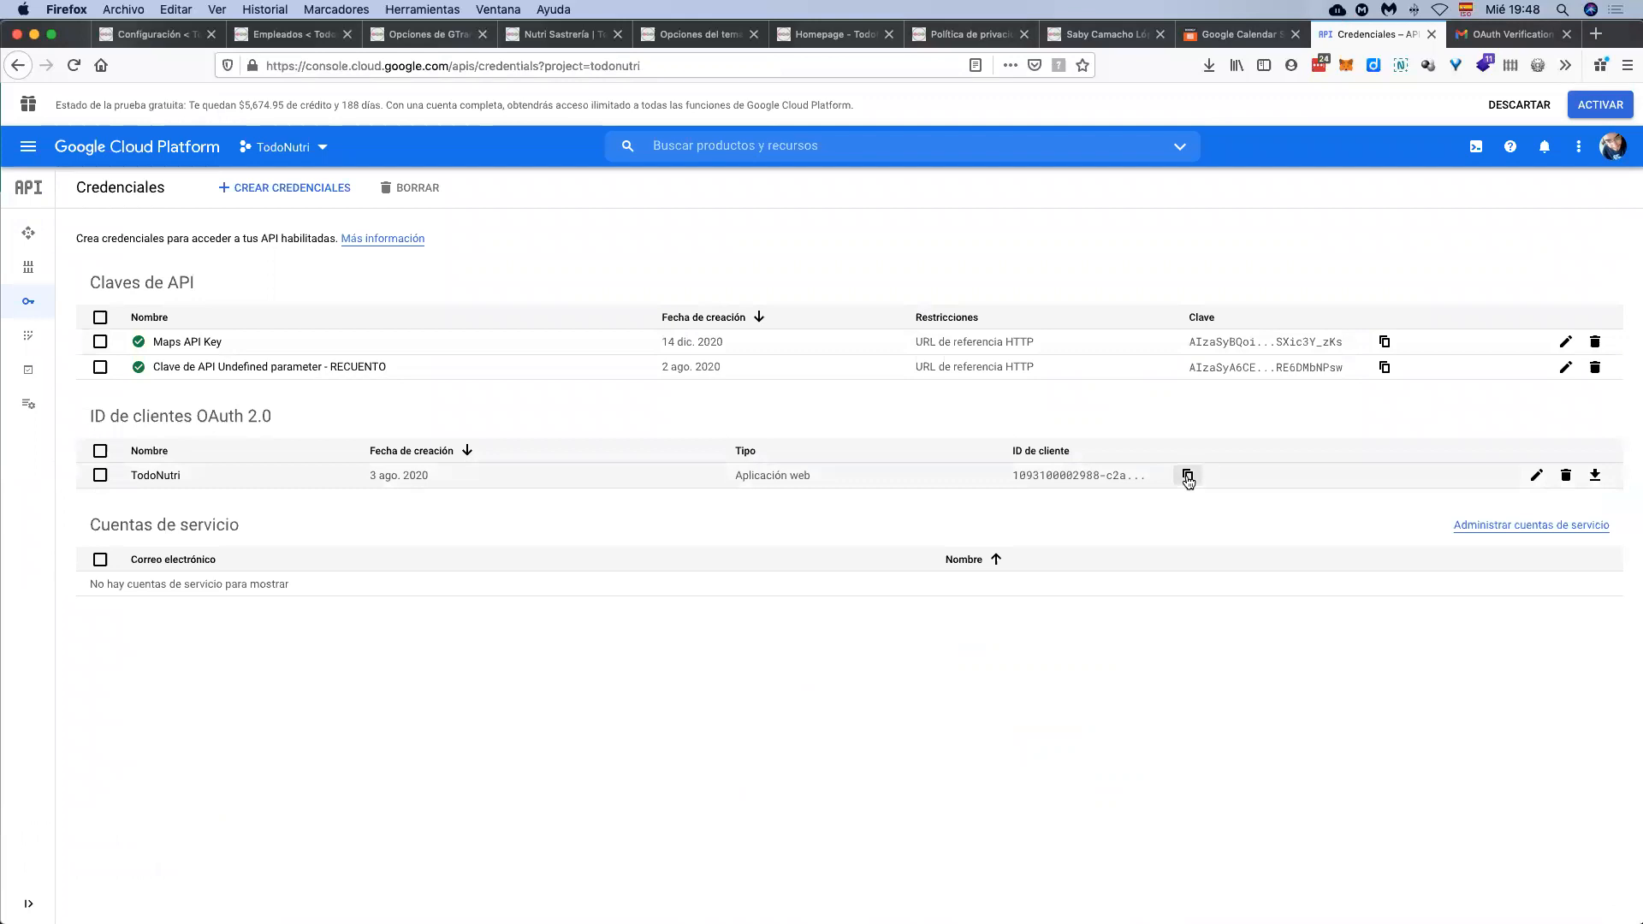
# Step: Copy the TodoNutri OAuth client ID, test-paste it into the Cloud search bar, and clear it
pyautogui.click(1188, 476)
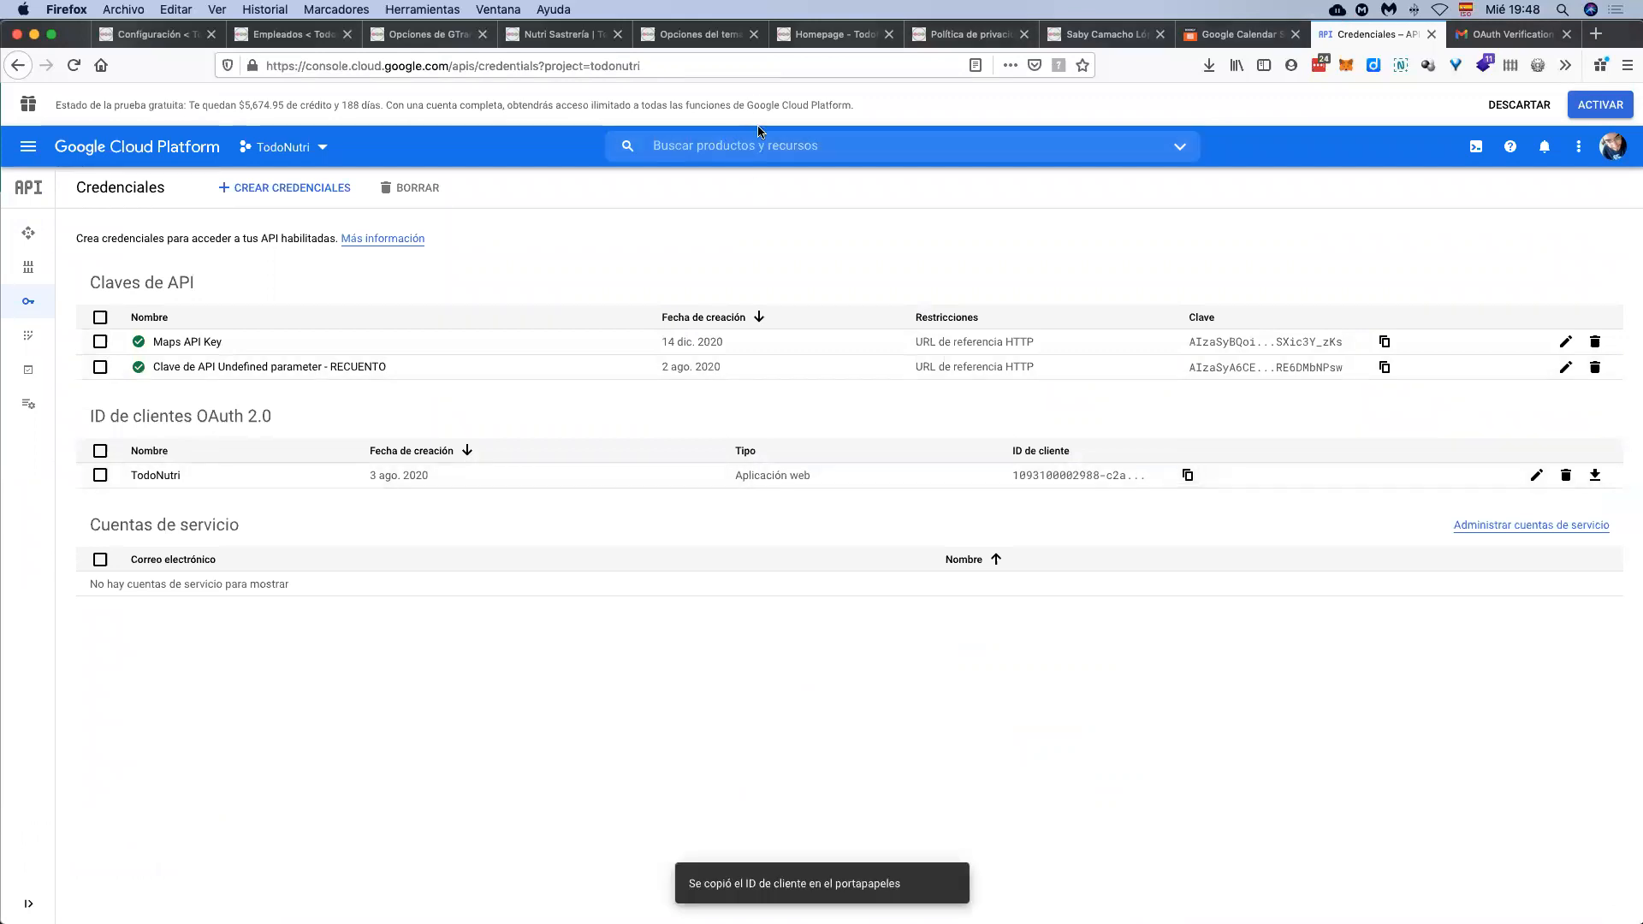
pyautogui.click(765, 144)
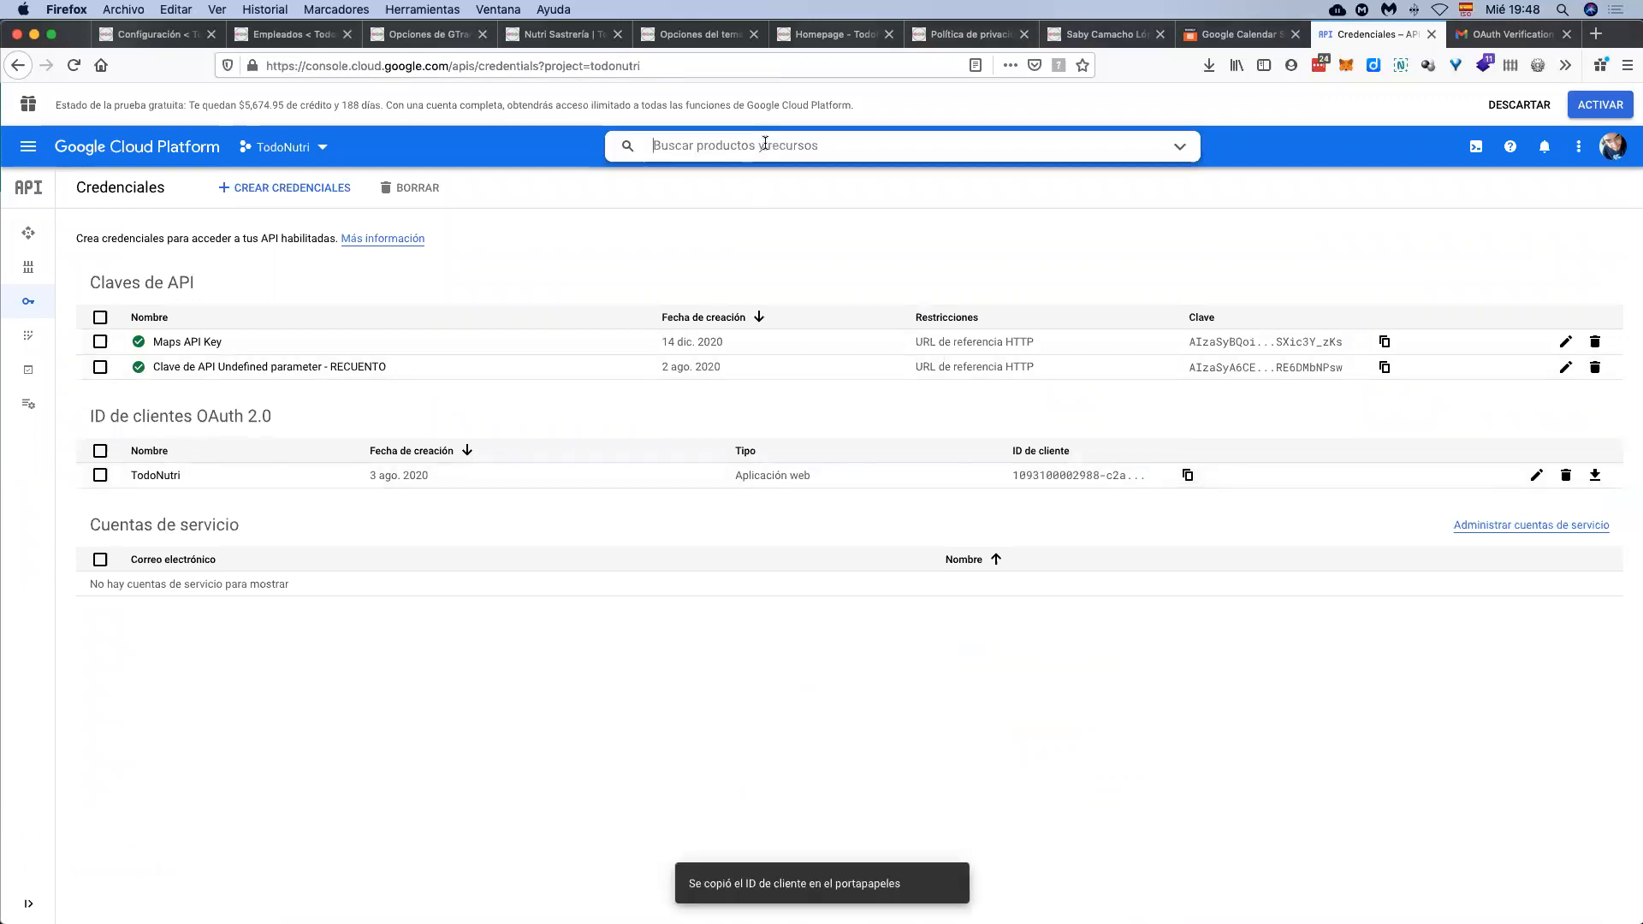
pyautogui.press('super+v')
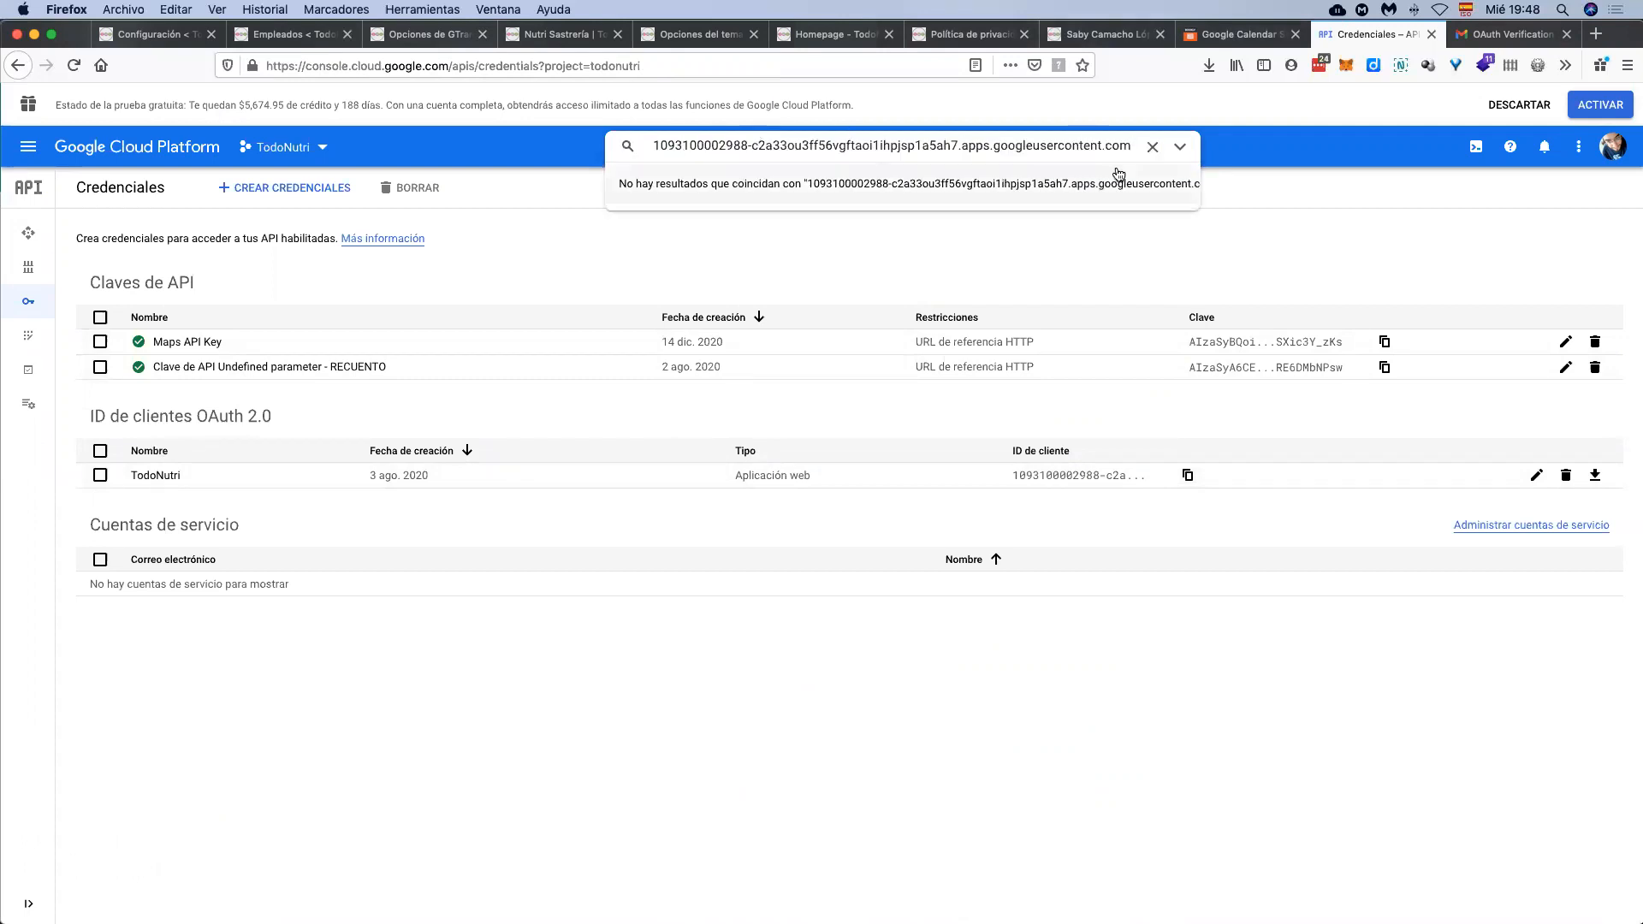
pyautogui.click(1153, 147)
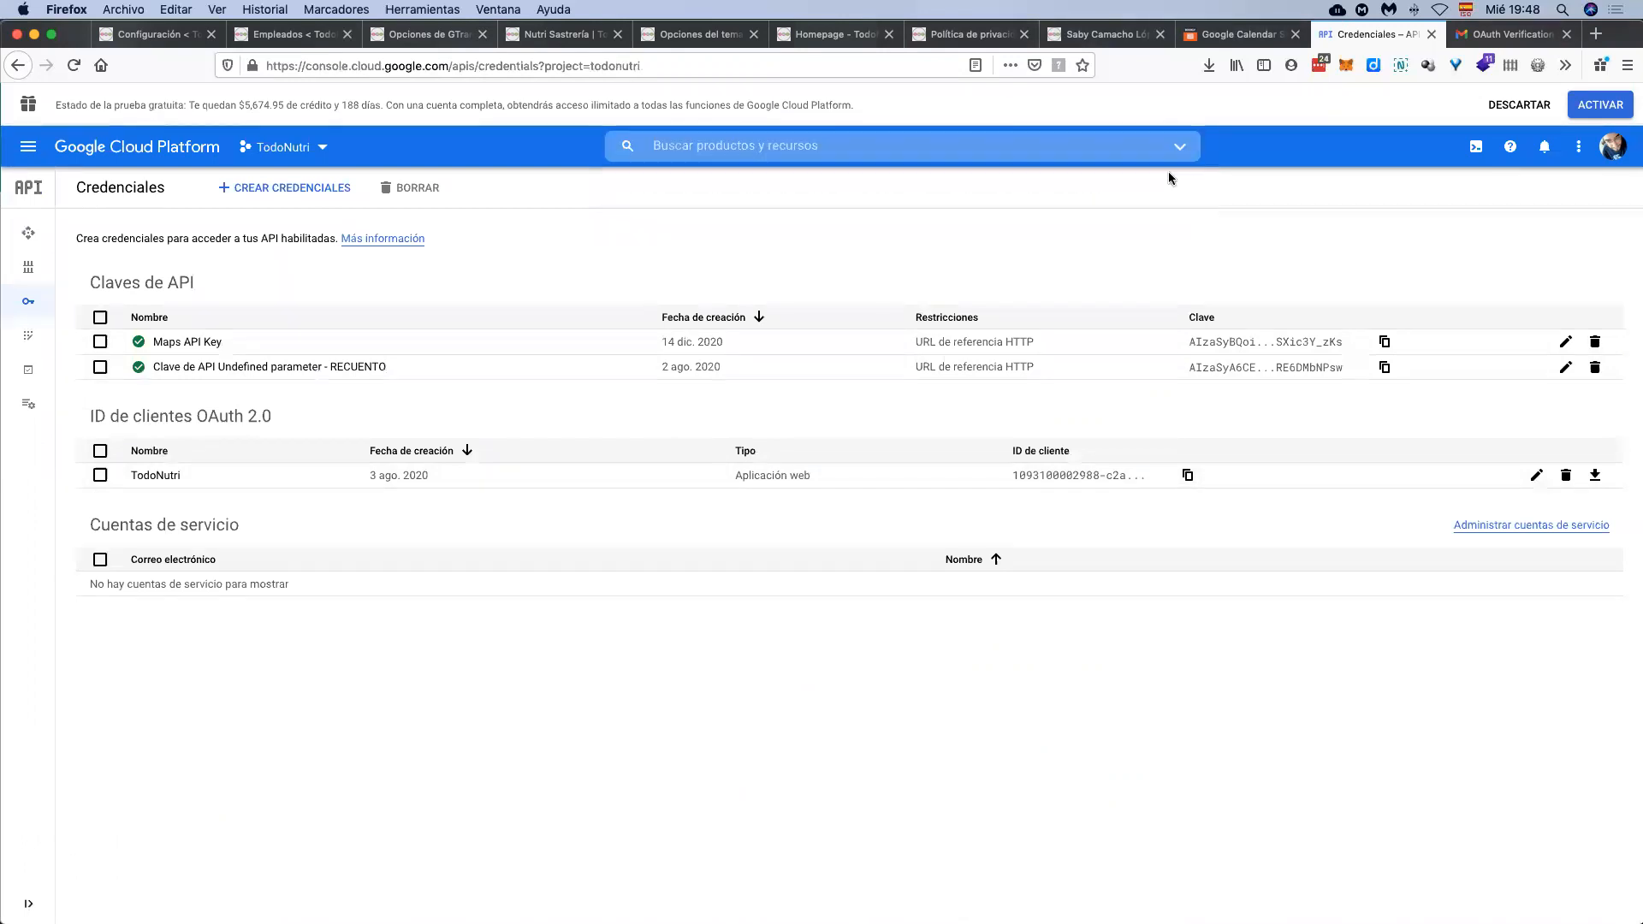
pyautogui.click(1238, 36)
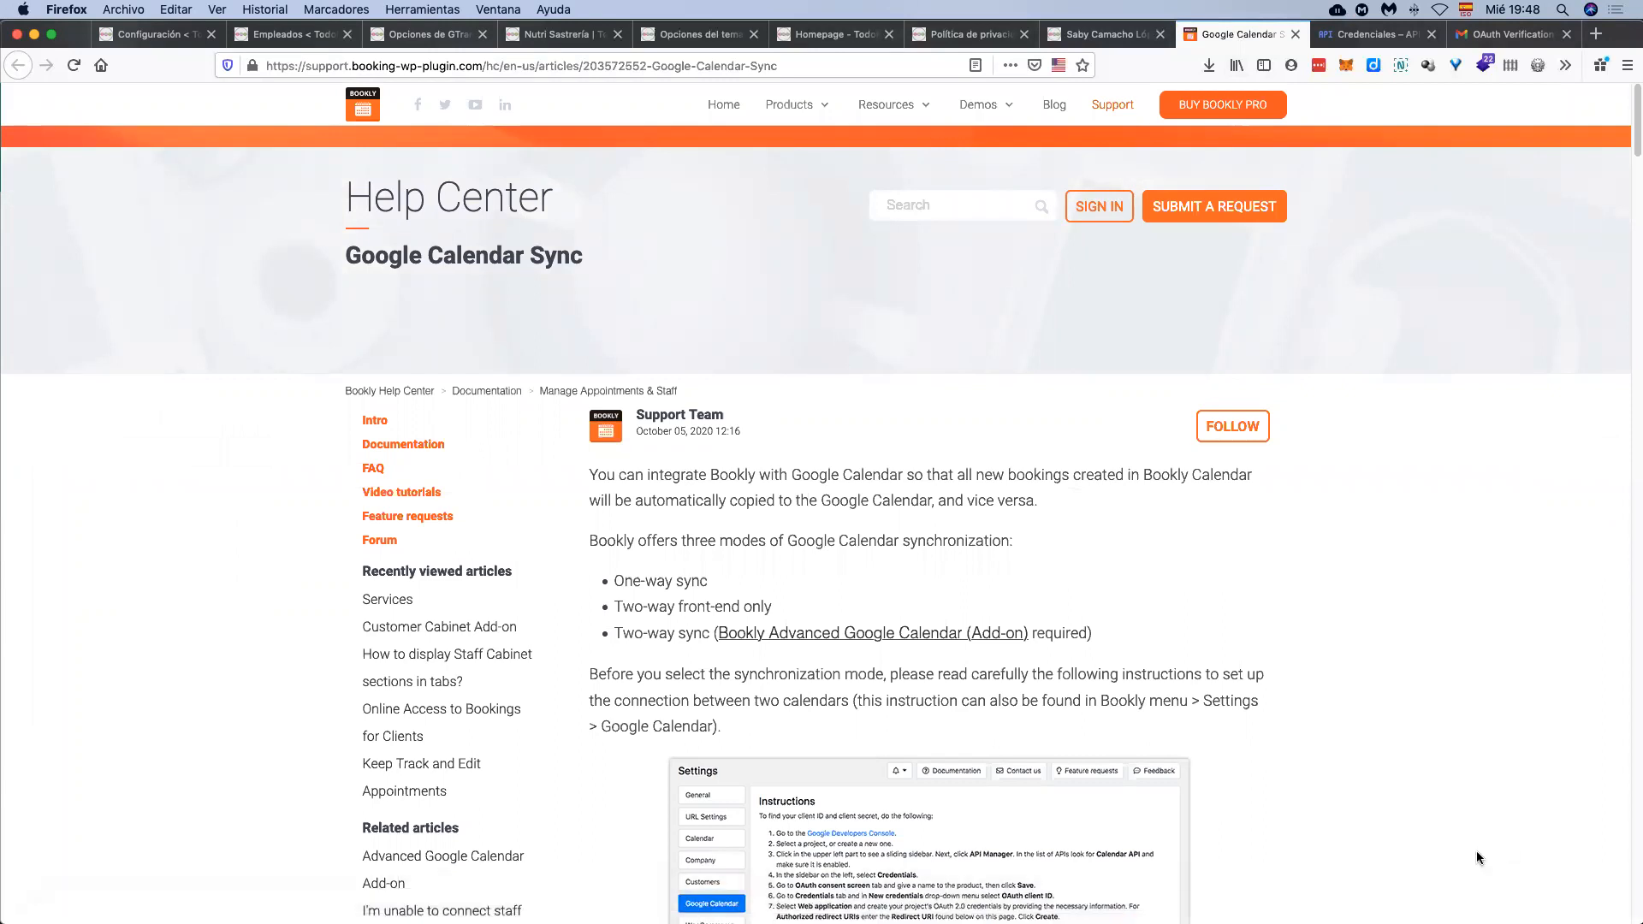
pyautogui.scroll(-5, 1014, 586)
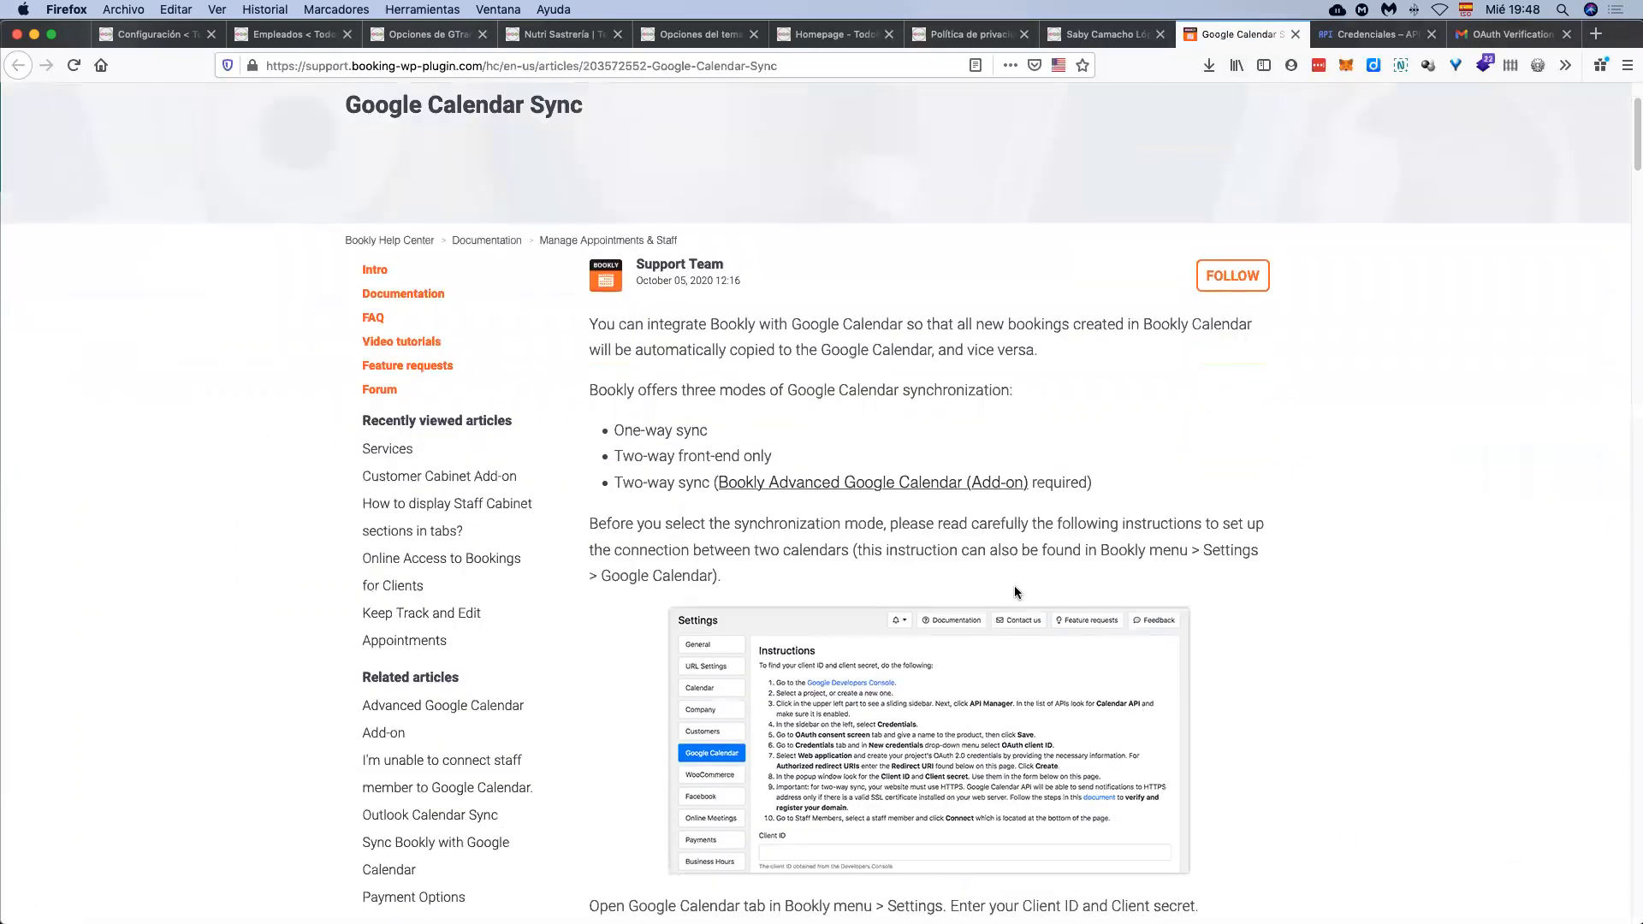
pyautogui.scroll(-4, 830, 575)
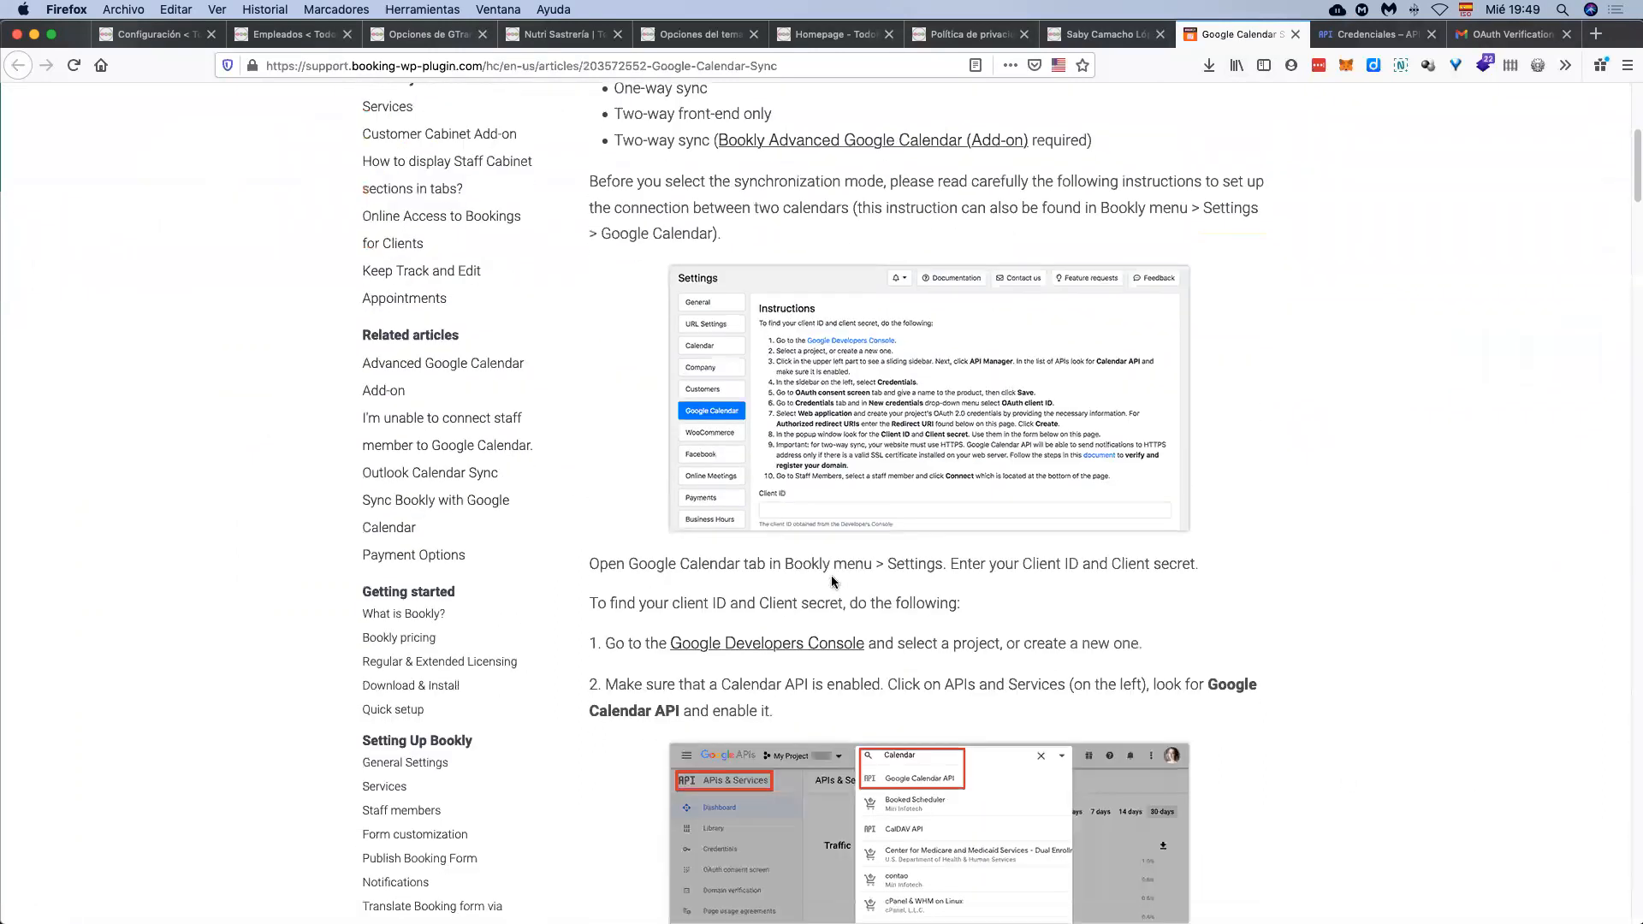
pyautogui.scroll(-3, 866, 499)
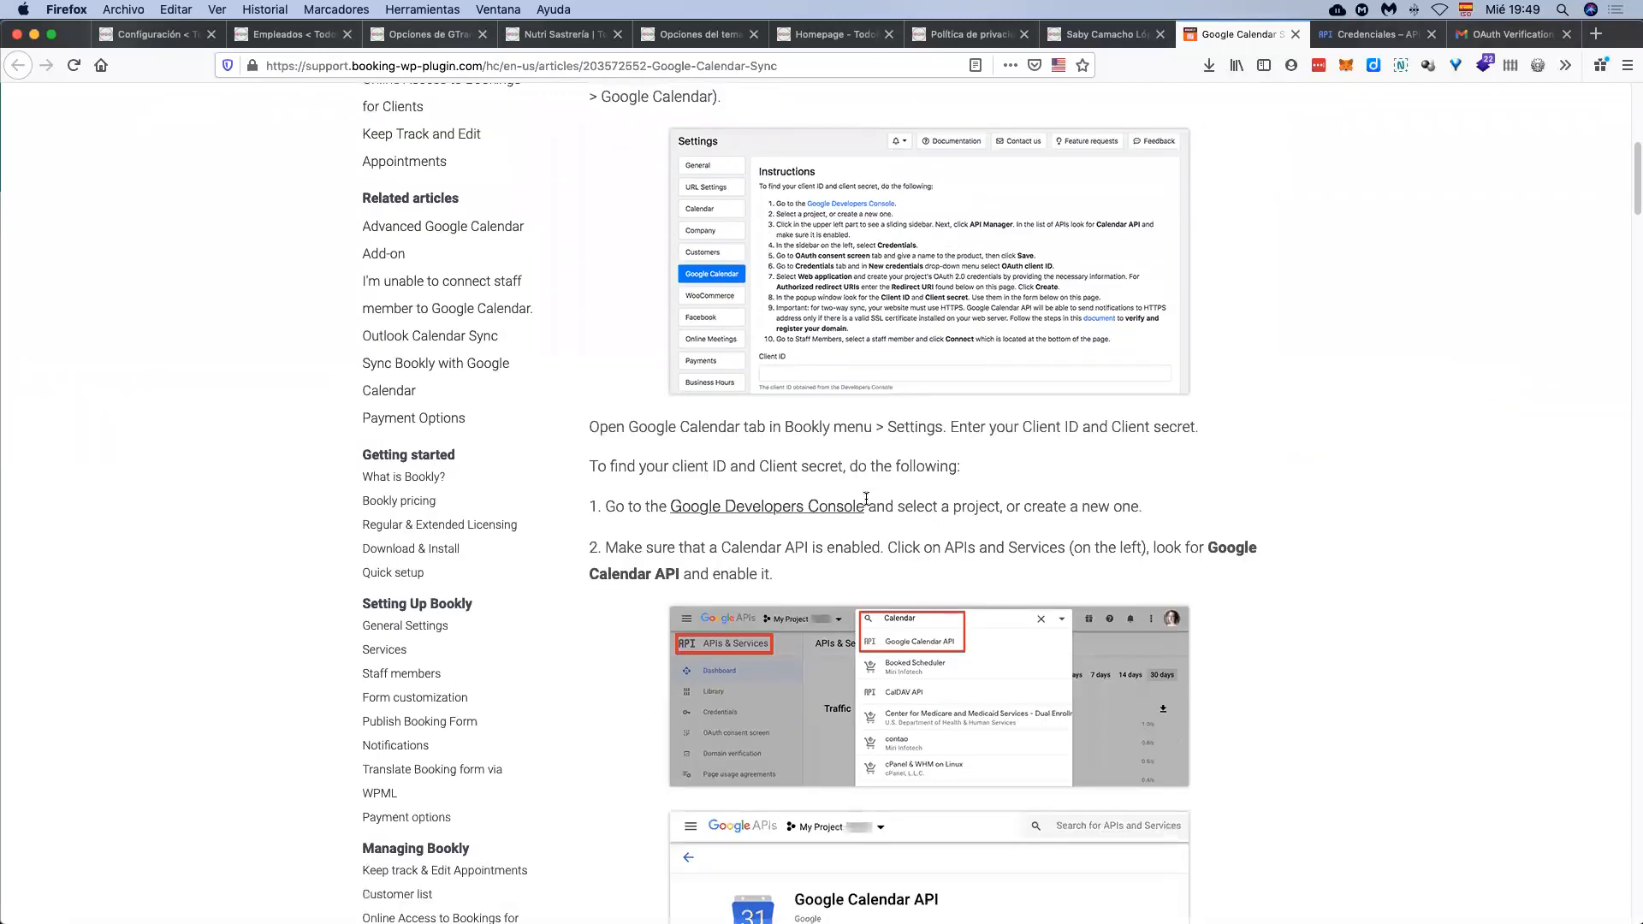
pyautogui.scroll(-5, 866, 499)
pyautogui.scroll(-8, 865, 501)
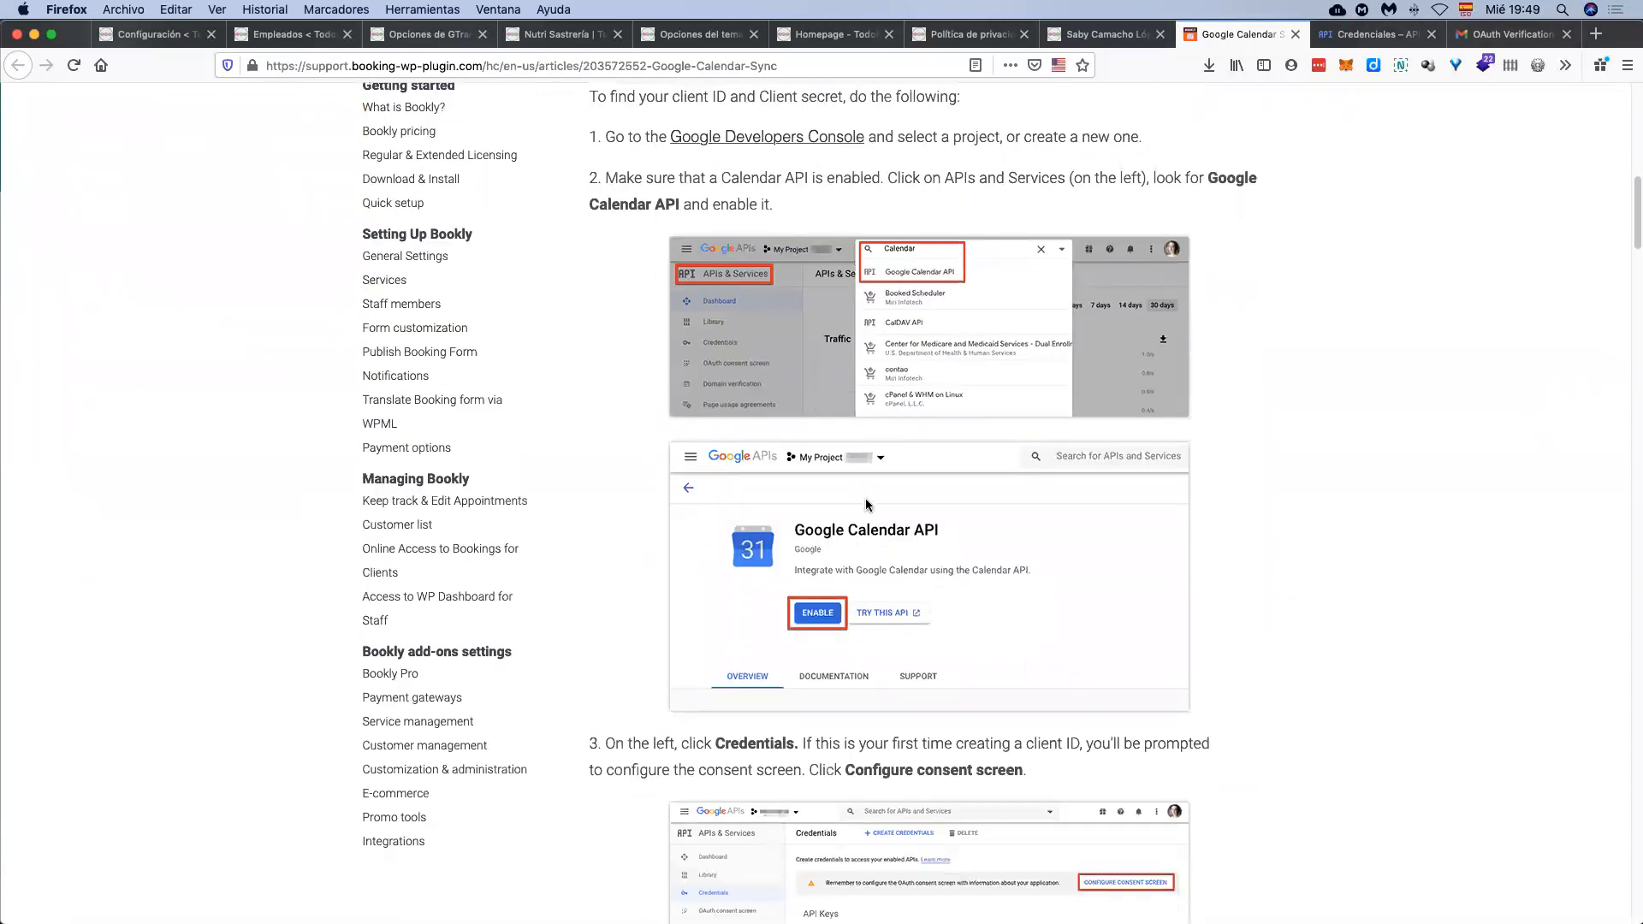
# Step: Look through Bookly's Google Calendar settings in WordPress and open the Bookly Documentación
pyautogui.click(125, 38)
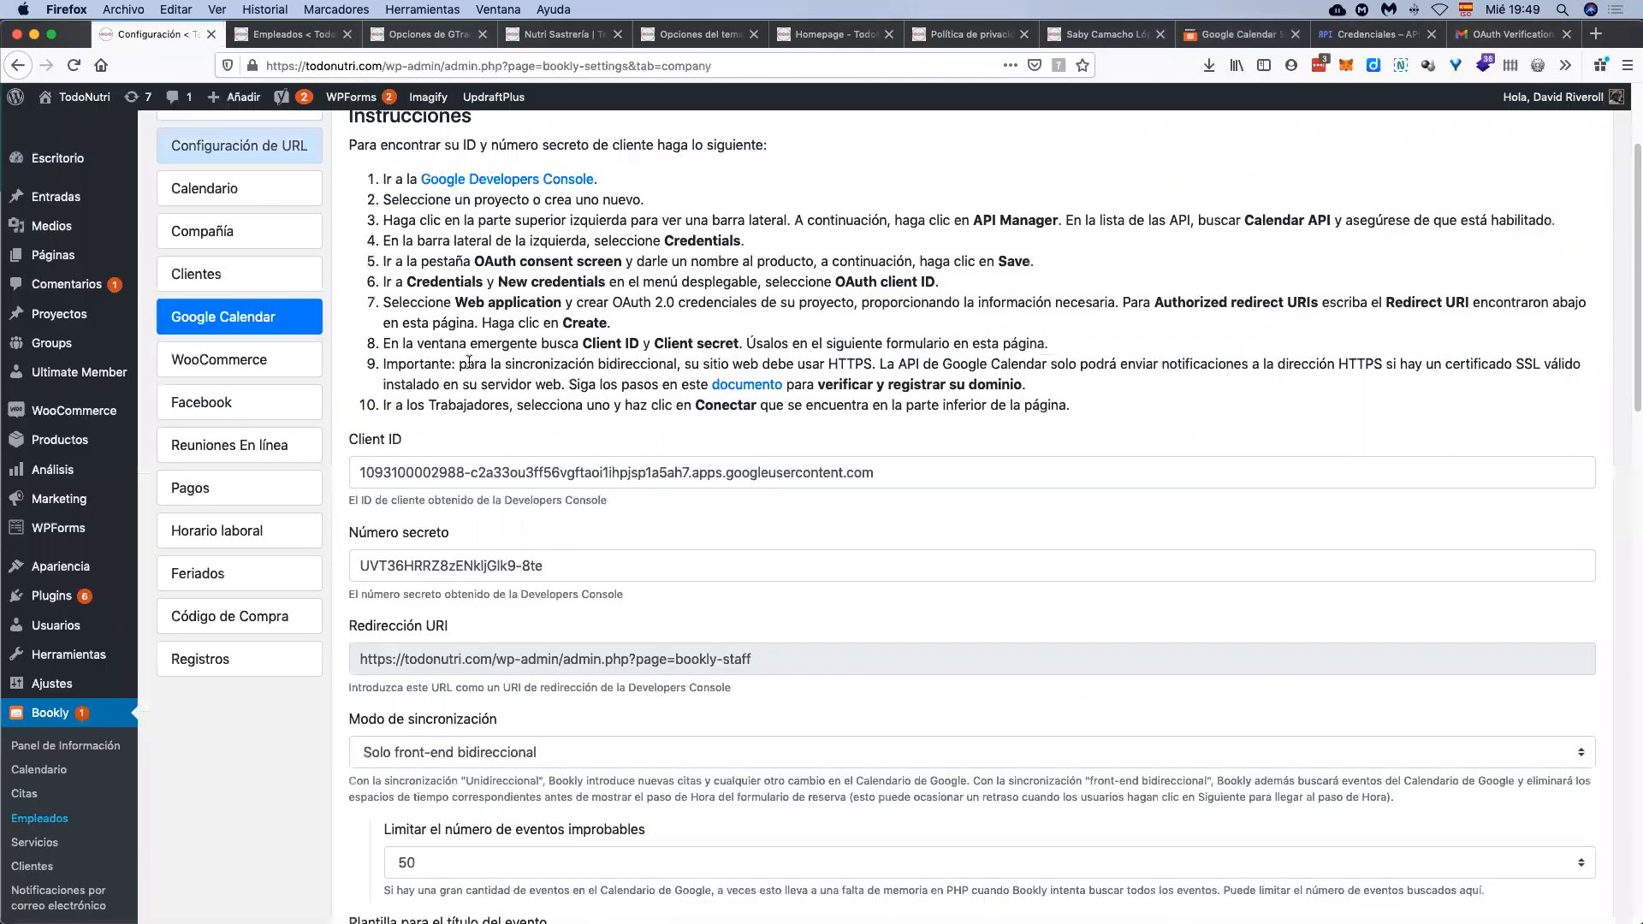
pyautogui.scroll(-2, 592, 481)
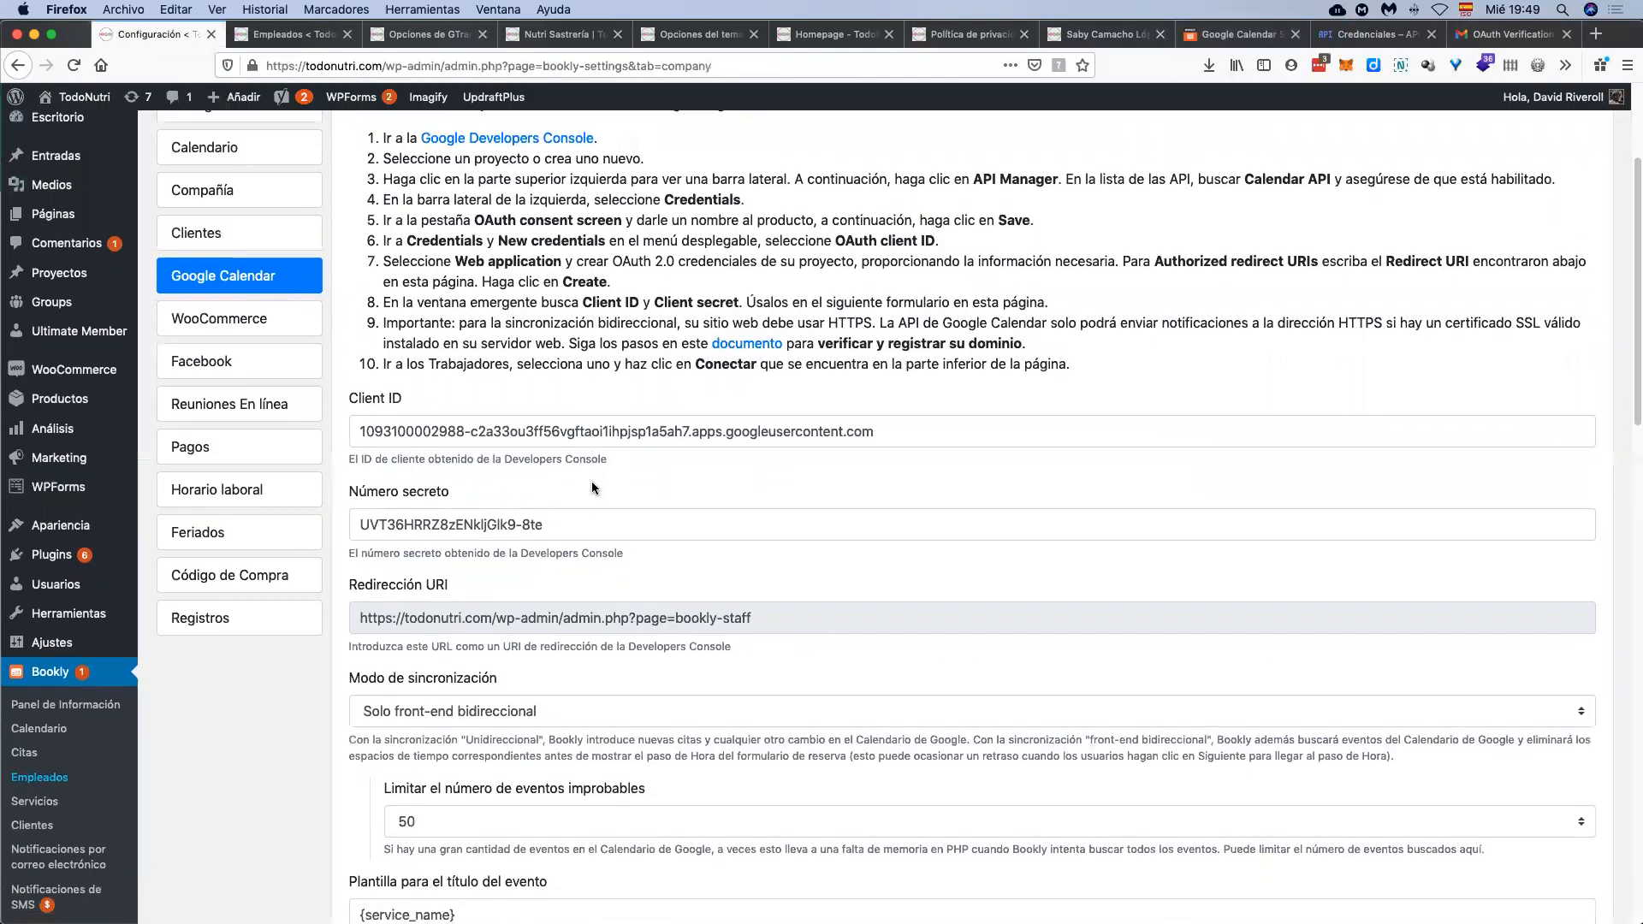
pyautogui.scroll(-3, 505, 518)
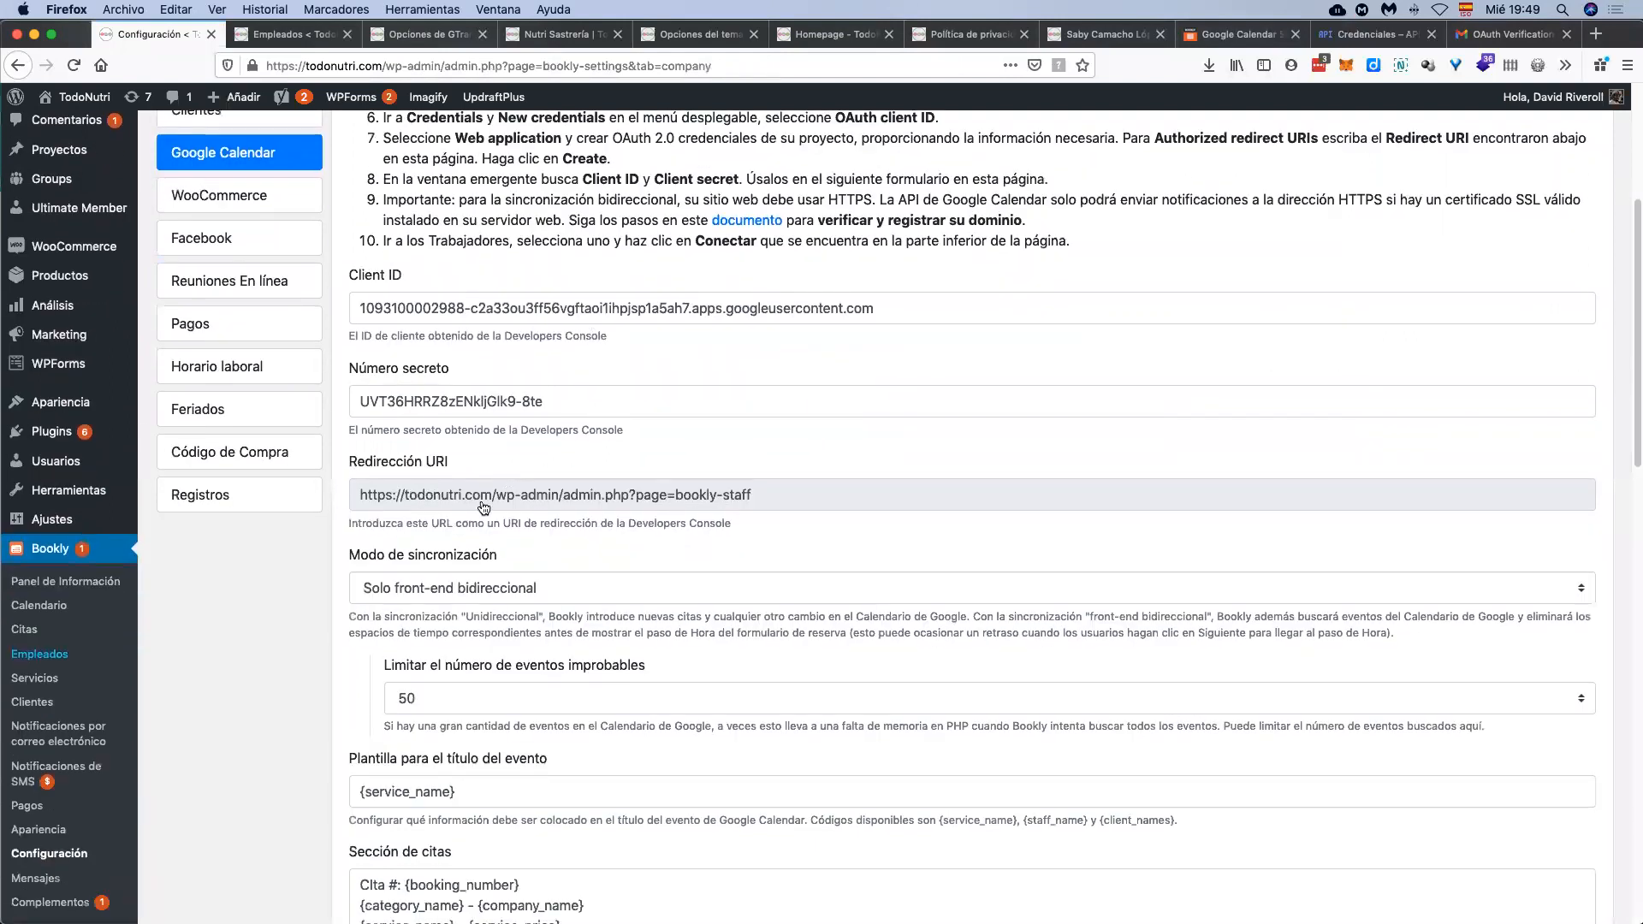
pyautogui.scroll(-1, 612, 505)
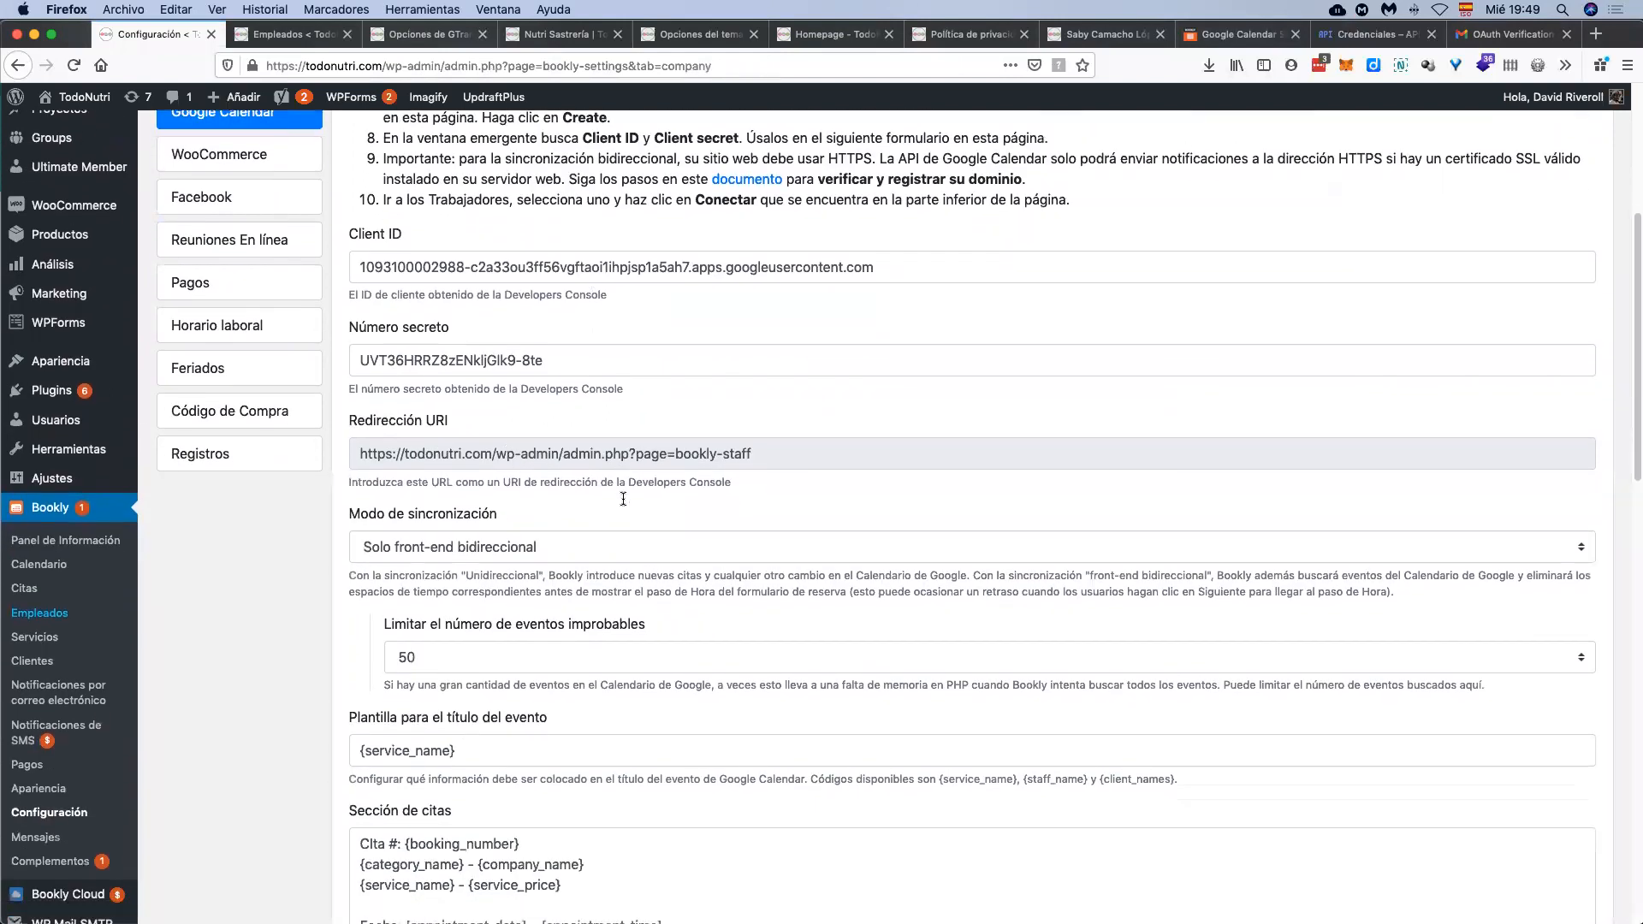
pyautogui.scroll(-1, 623, 505)
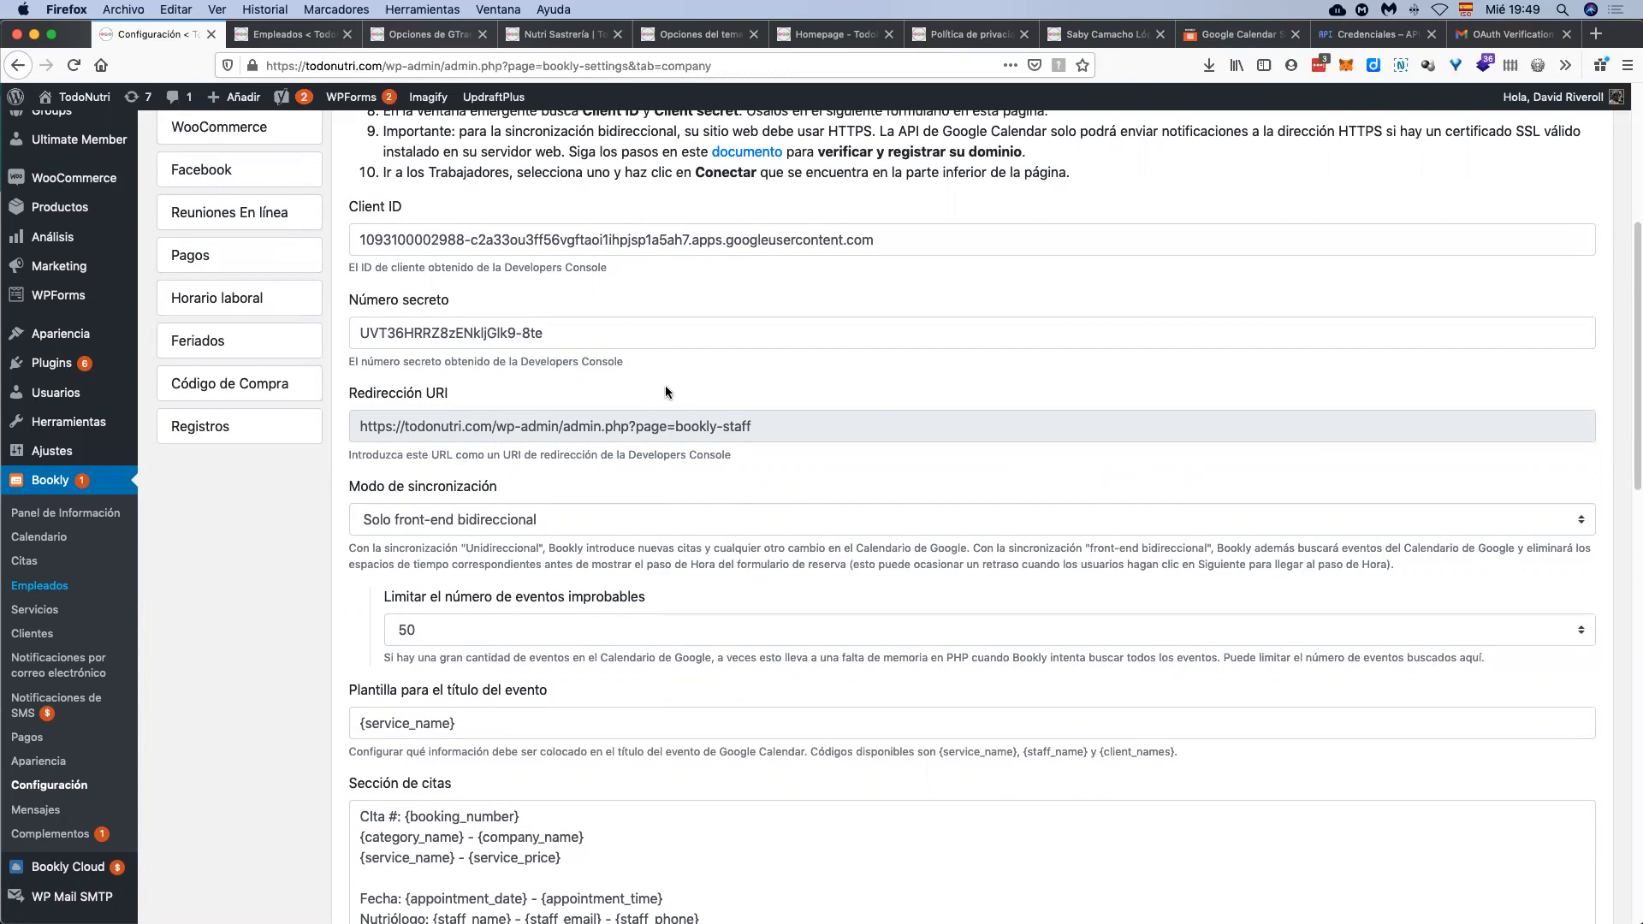
pyautogui.scroll(1, 692, 473)
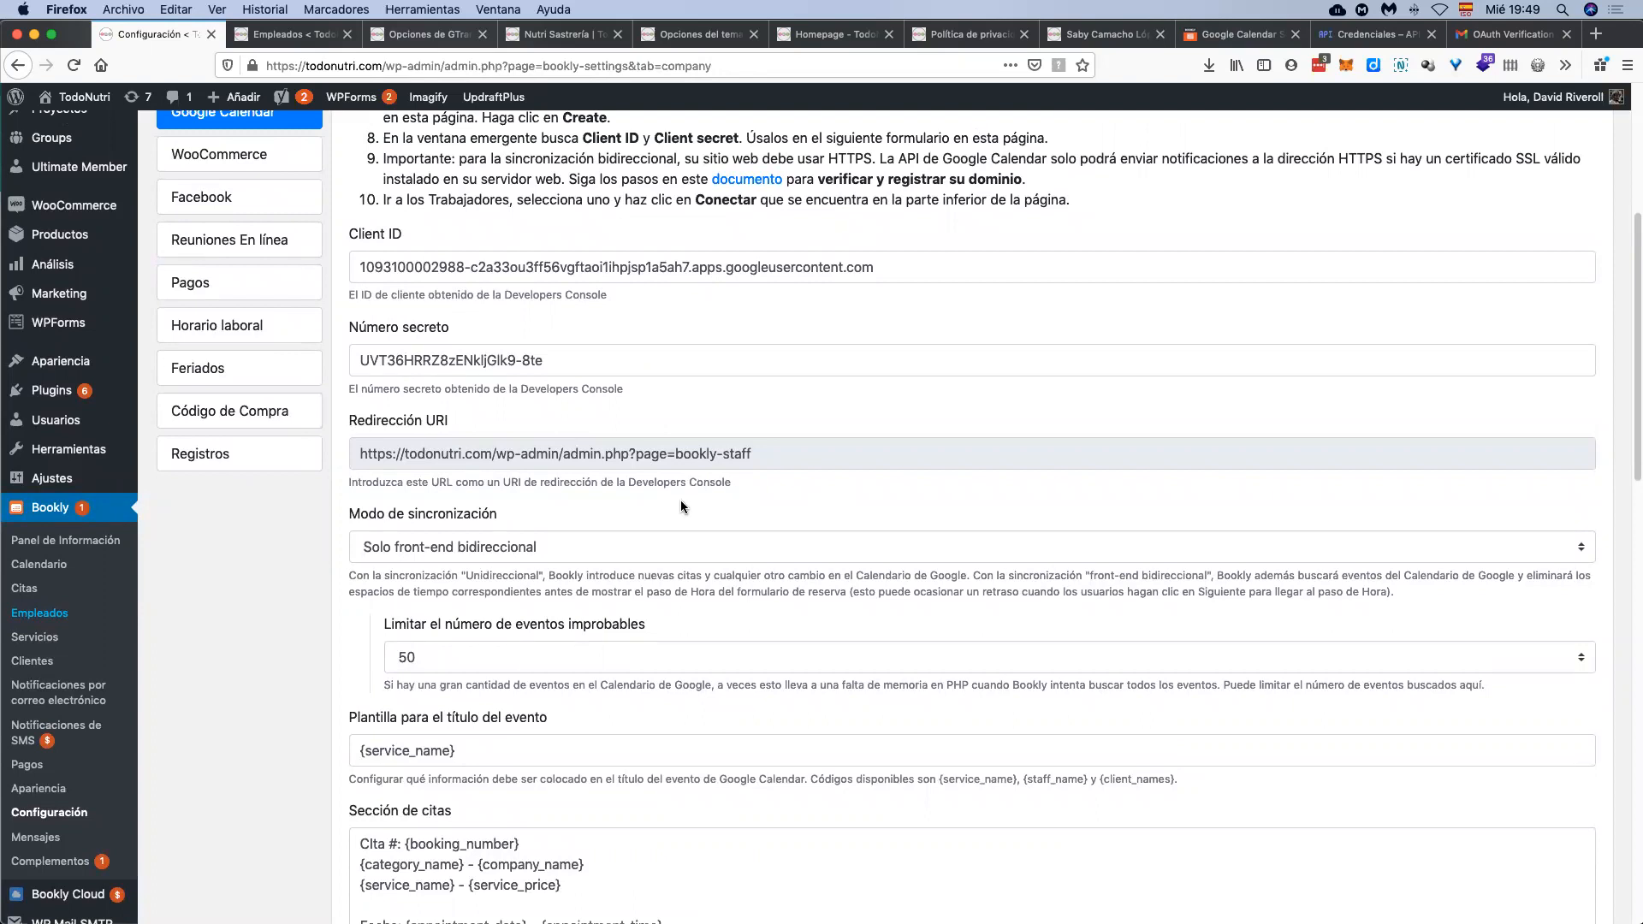
pyautogui.scroll(10, 680, 500)
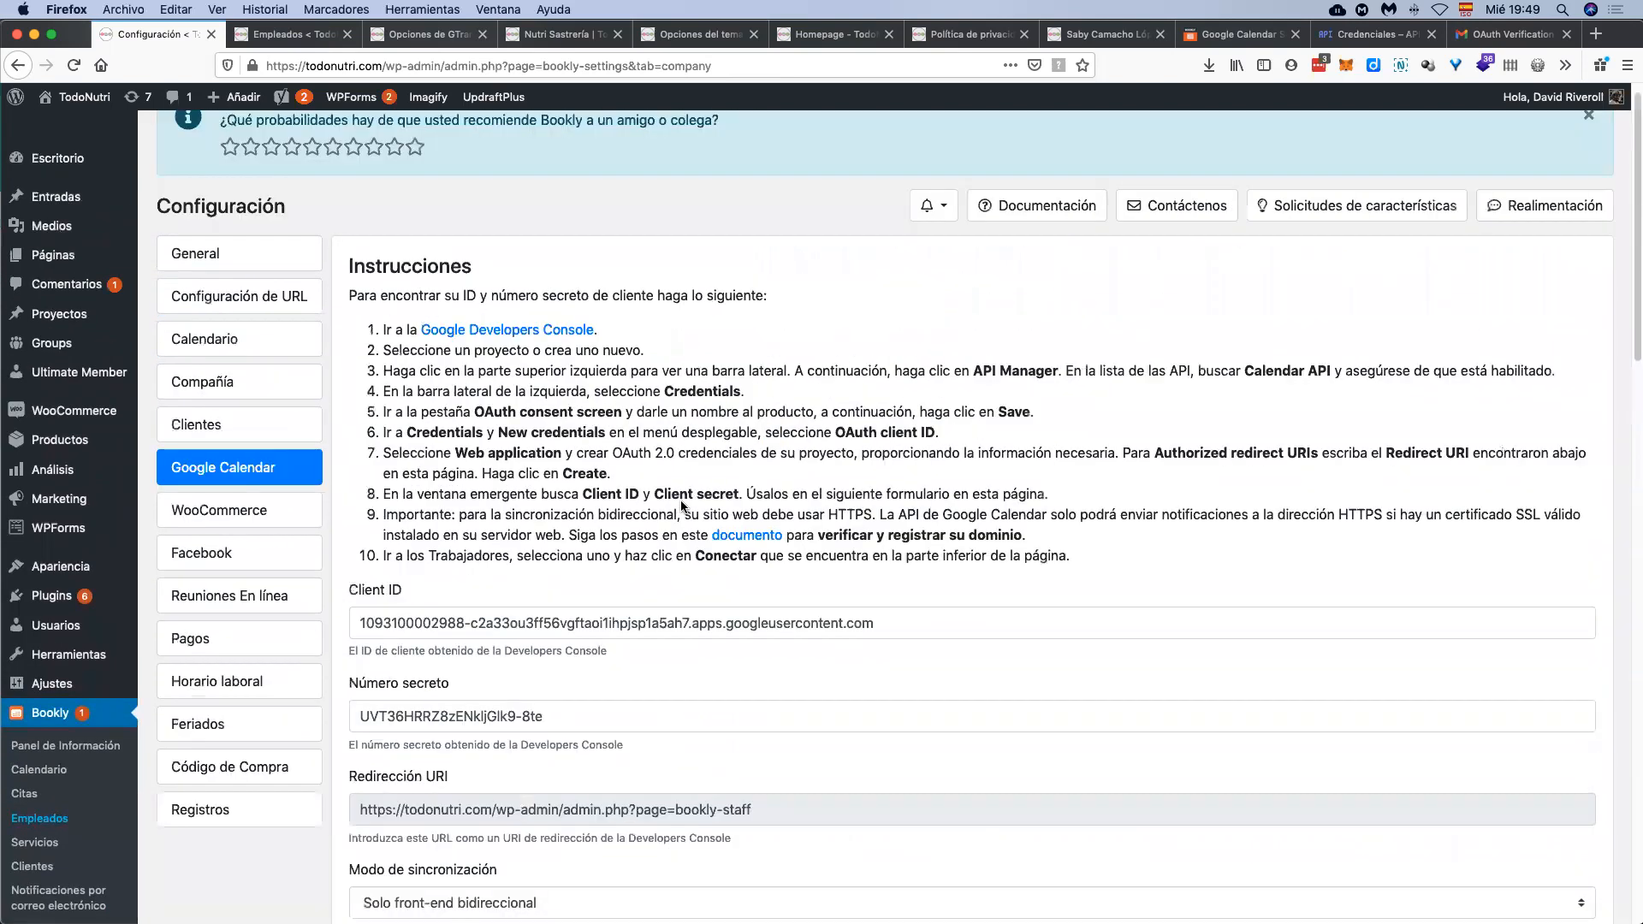
pyautogui.scroll(-2, 597, 467)
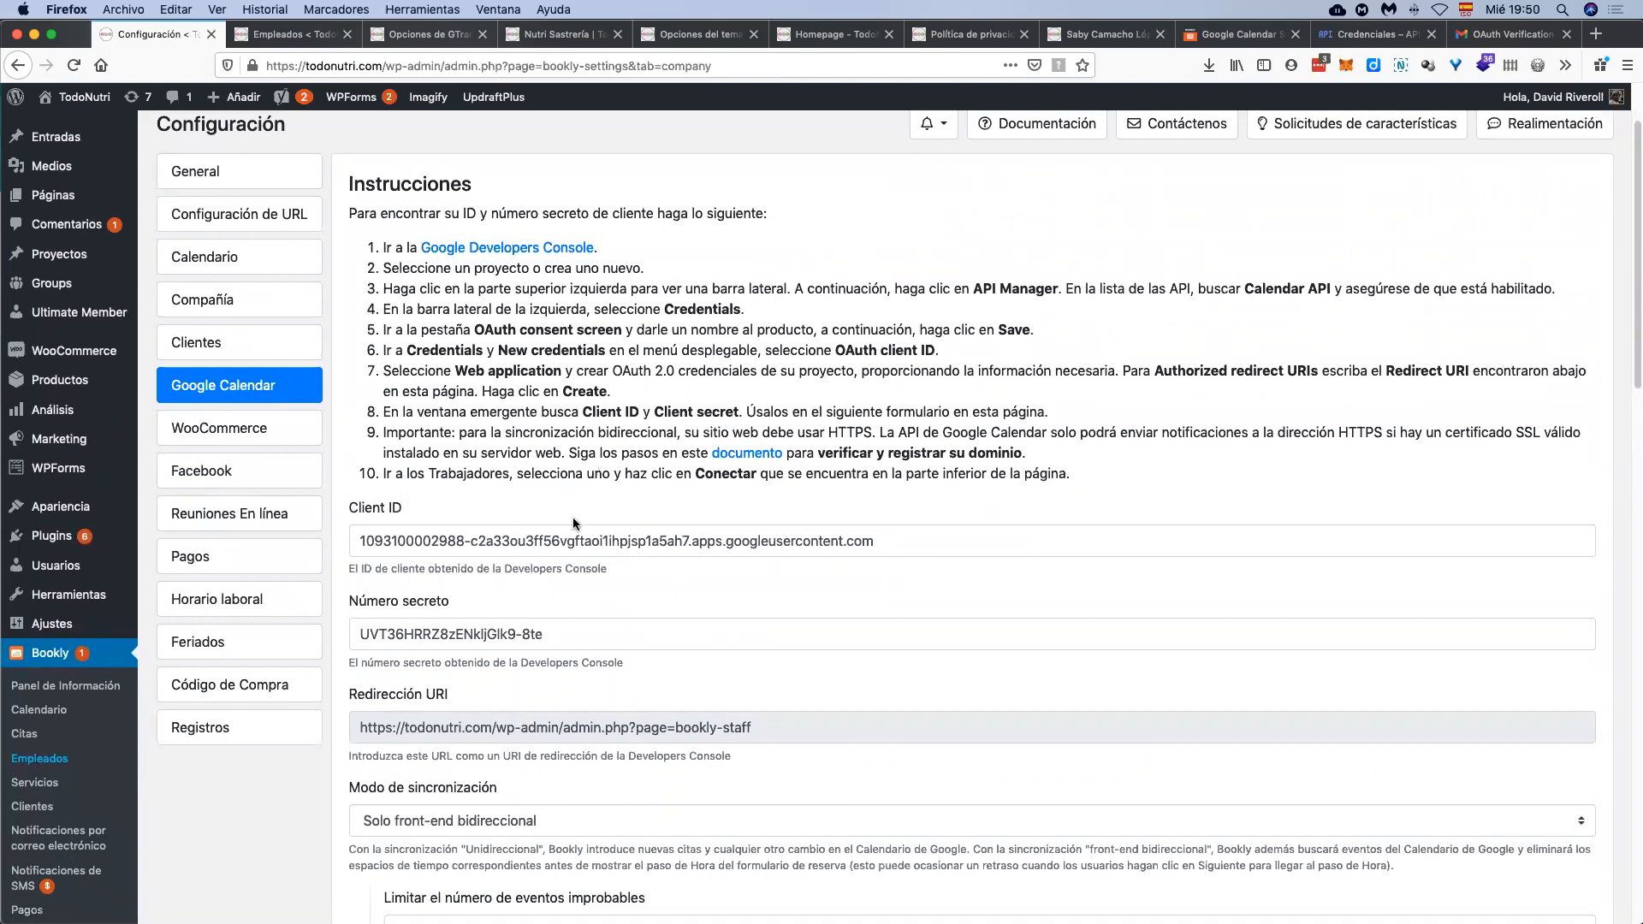
pyautogui.click(1005, 124)
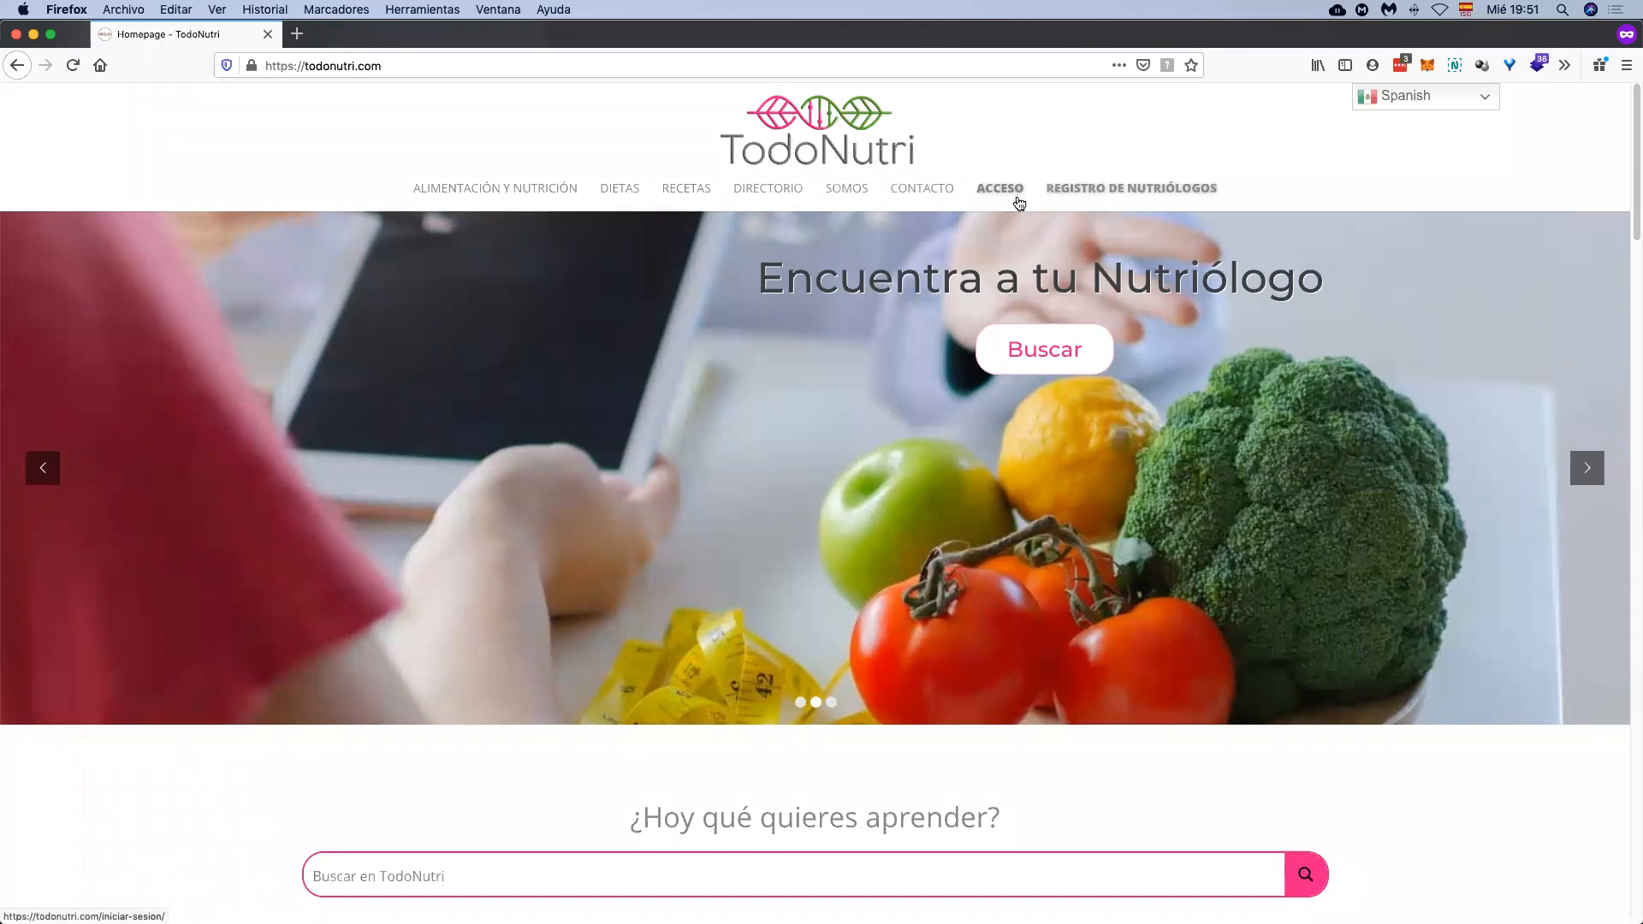
# Step: Open REGISTRO DE NUTRIÓLOGOS and choose English from the top-right language list
pyautogui.click(1074, 190)
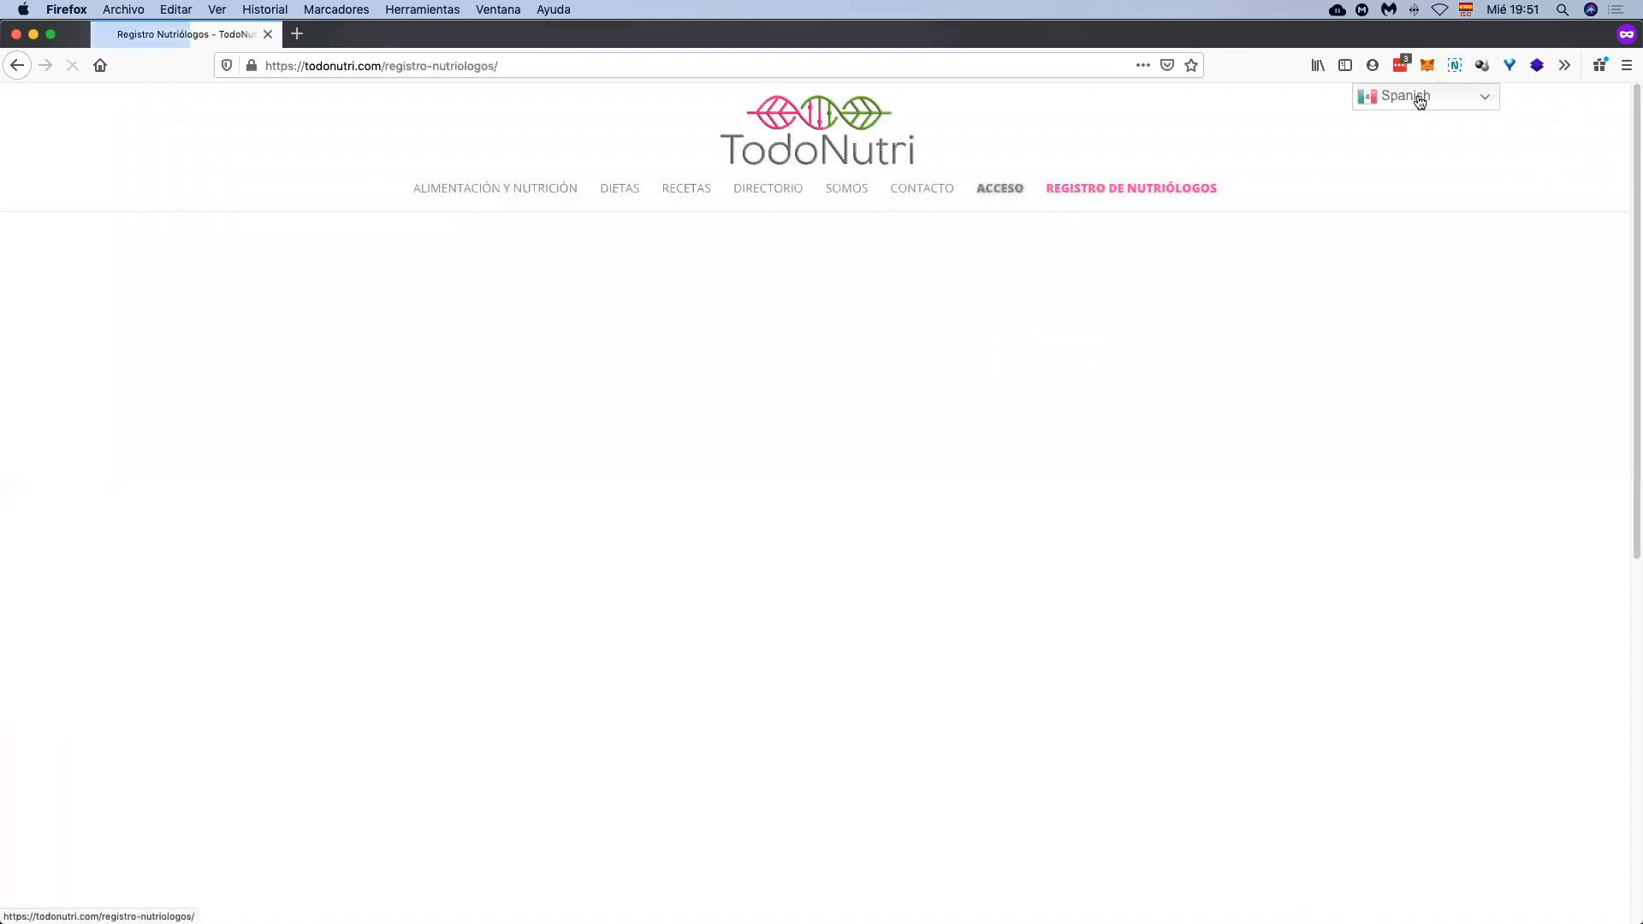
pyautogui.click(1419, 101)
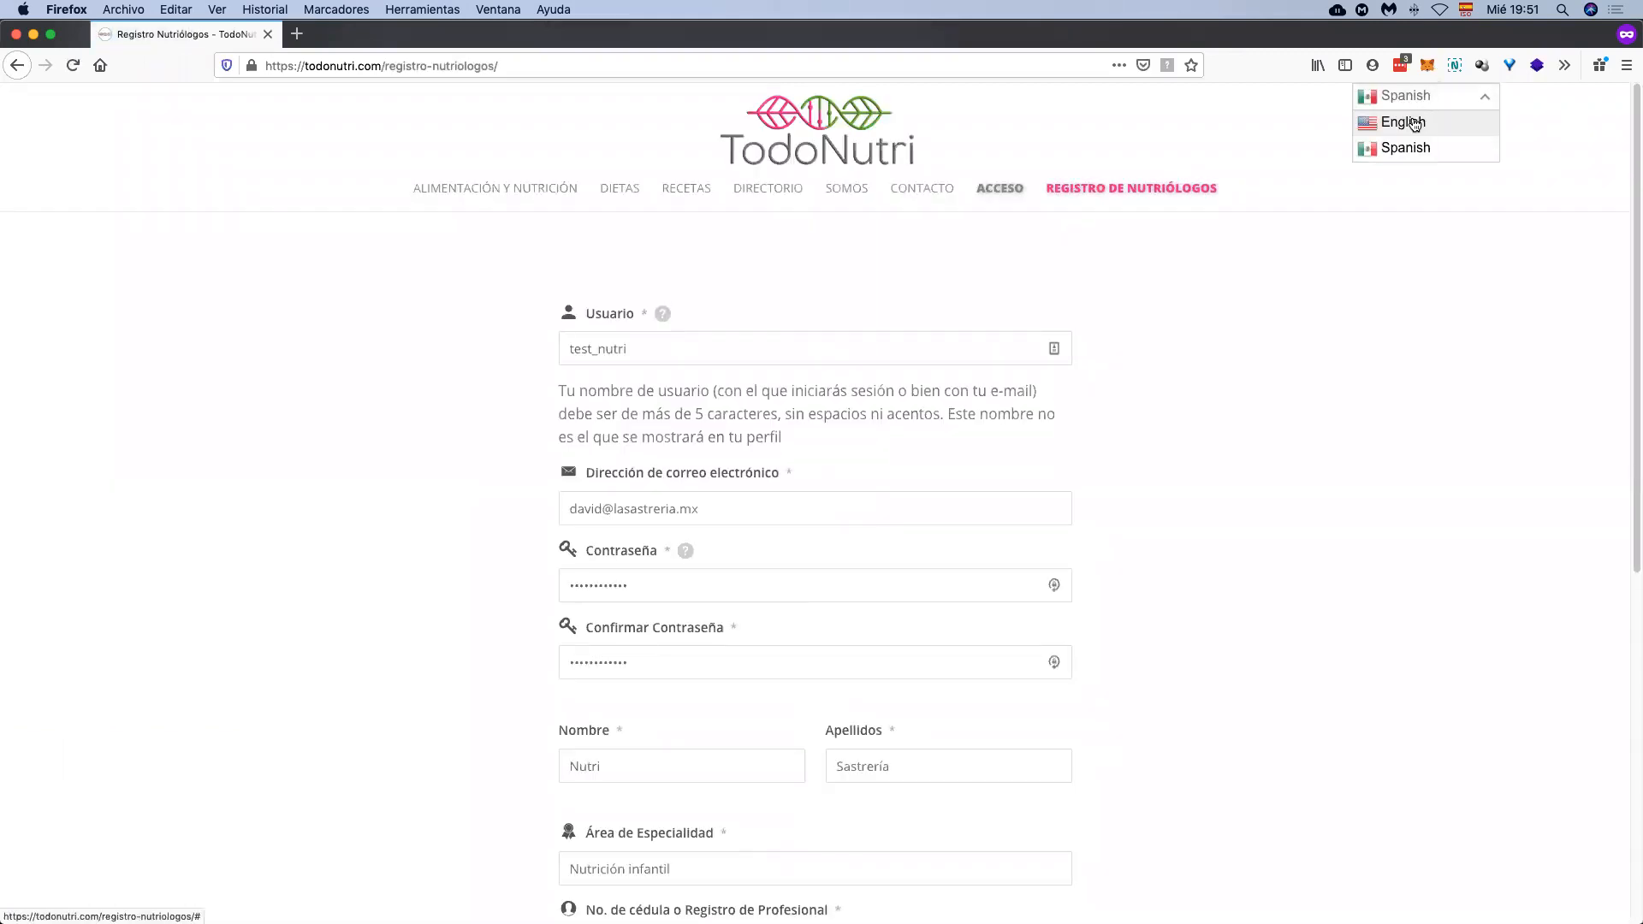
pyautogui.click(1415, 129)
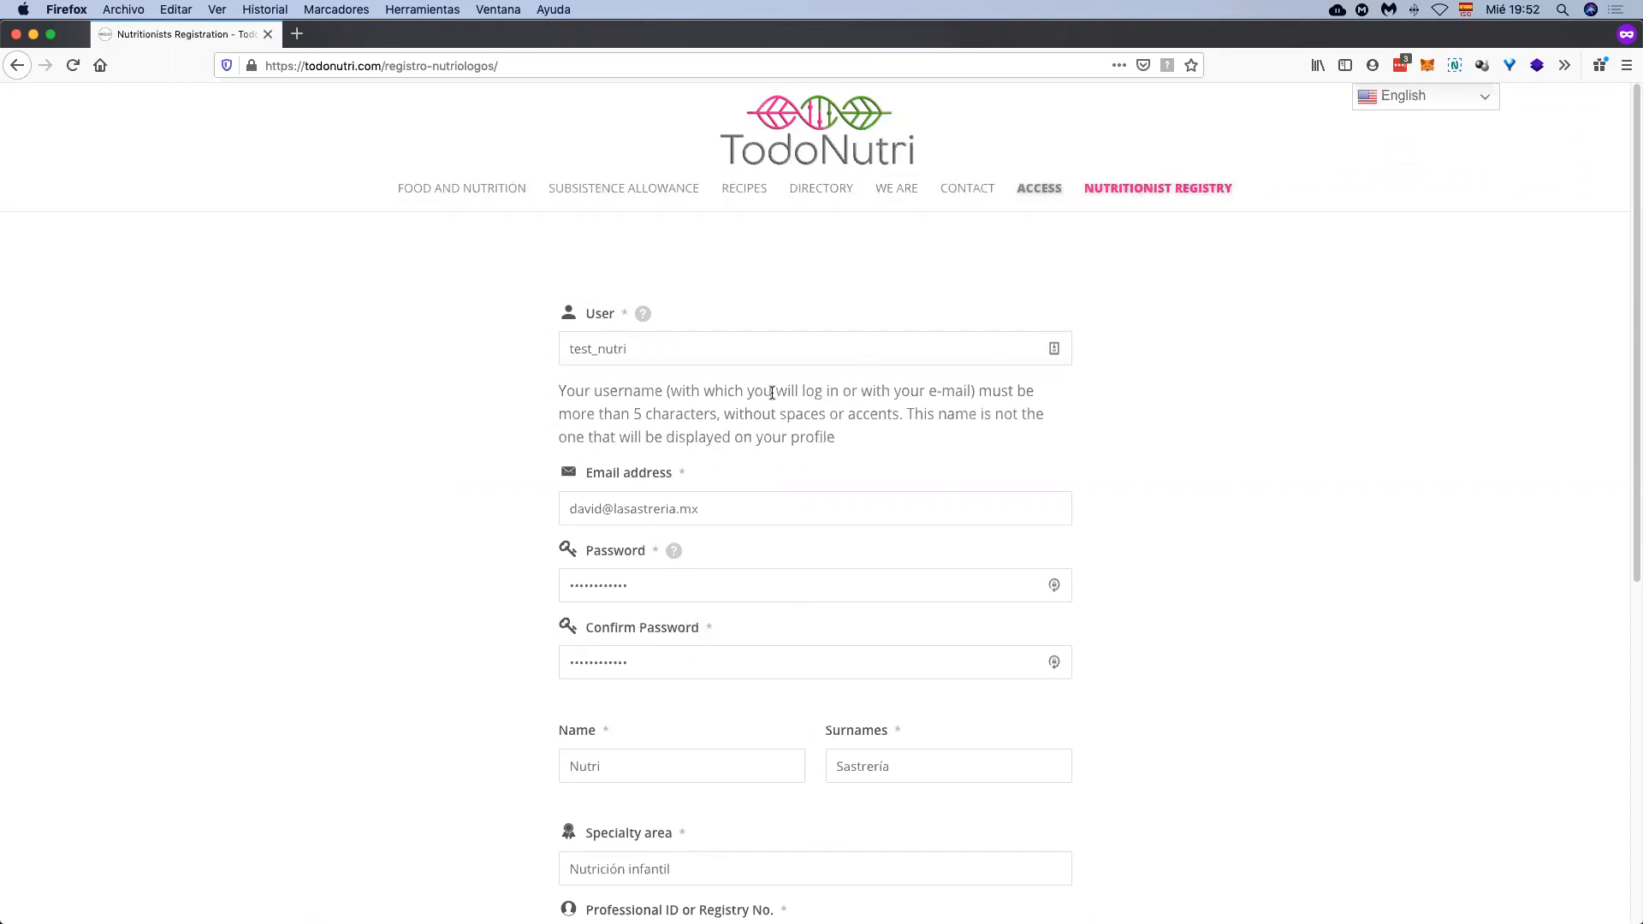
# Step: Change the username's ending and the e-mail address's domain on the registration form
pyautogui.moveTo(650, 350); pyautogui.dragTo(600, 352)
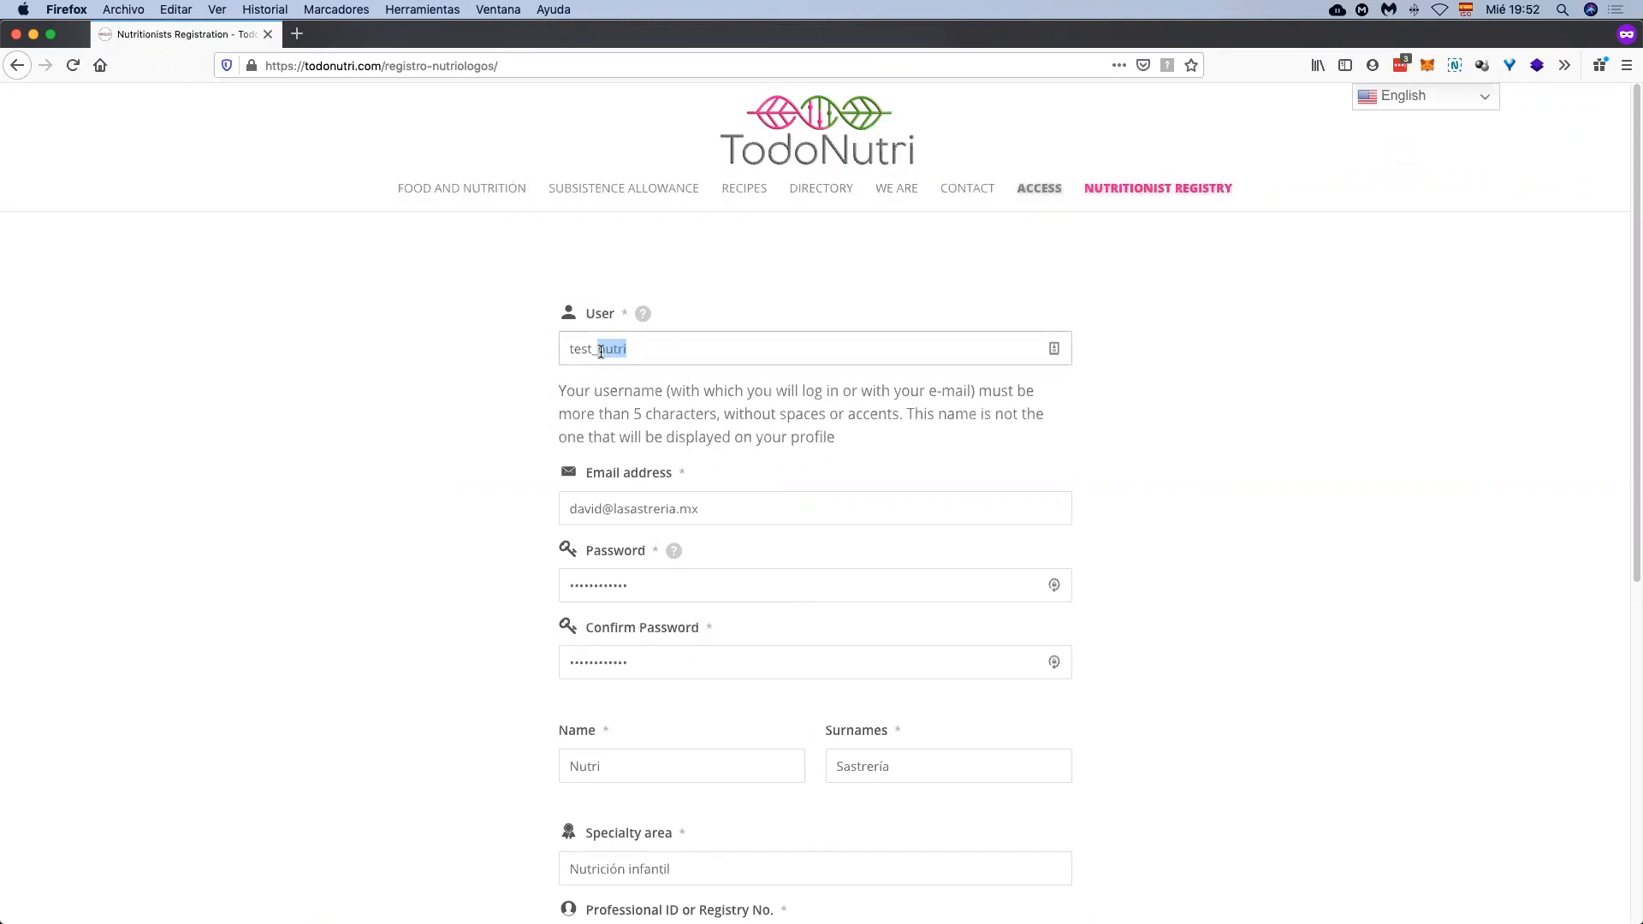
pyautogui.write('premium')
pyautogui.moveTo(709, 508); pyautogui.dragTo(614, 509)
pyautogui.write('animala.mx')
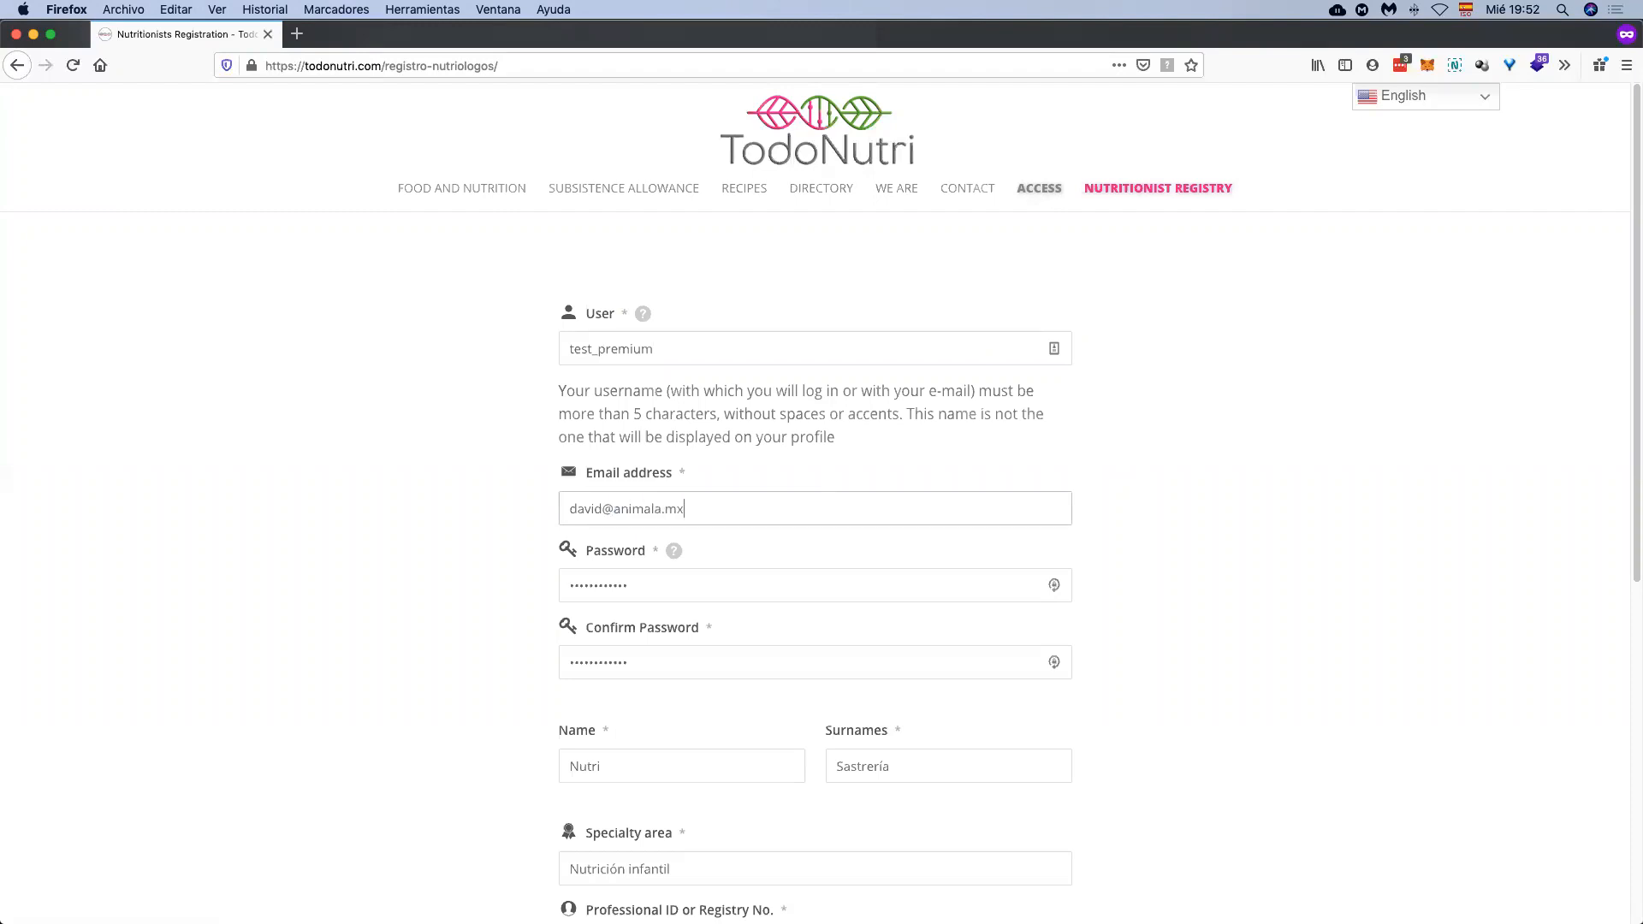
# Step: Enter a new password, confirm it, and replace the surname
pyautogui.moveTo(631, 579); pyautogui.dragTo(531, 579)
pyautogui.write('a')
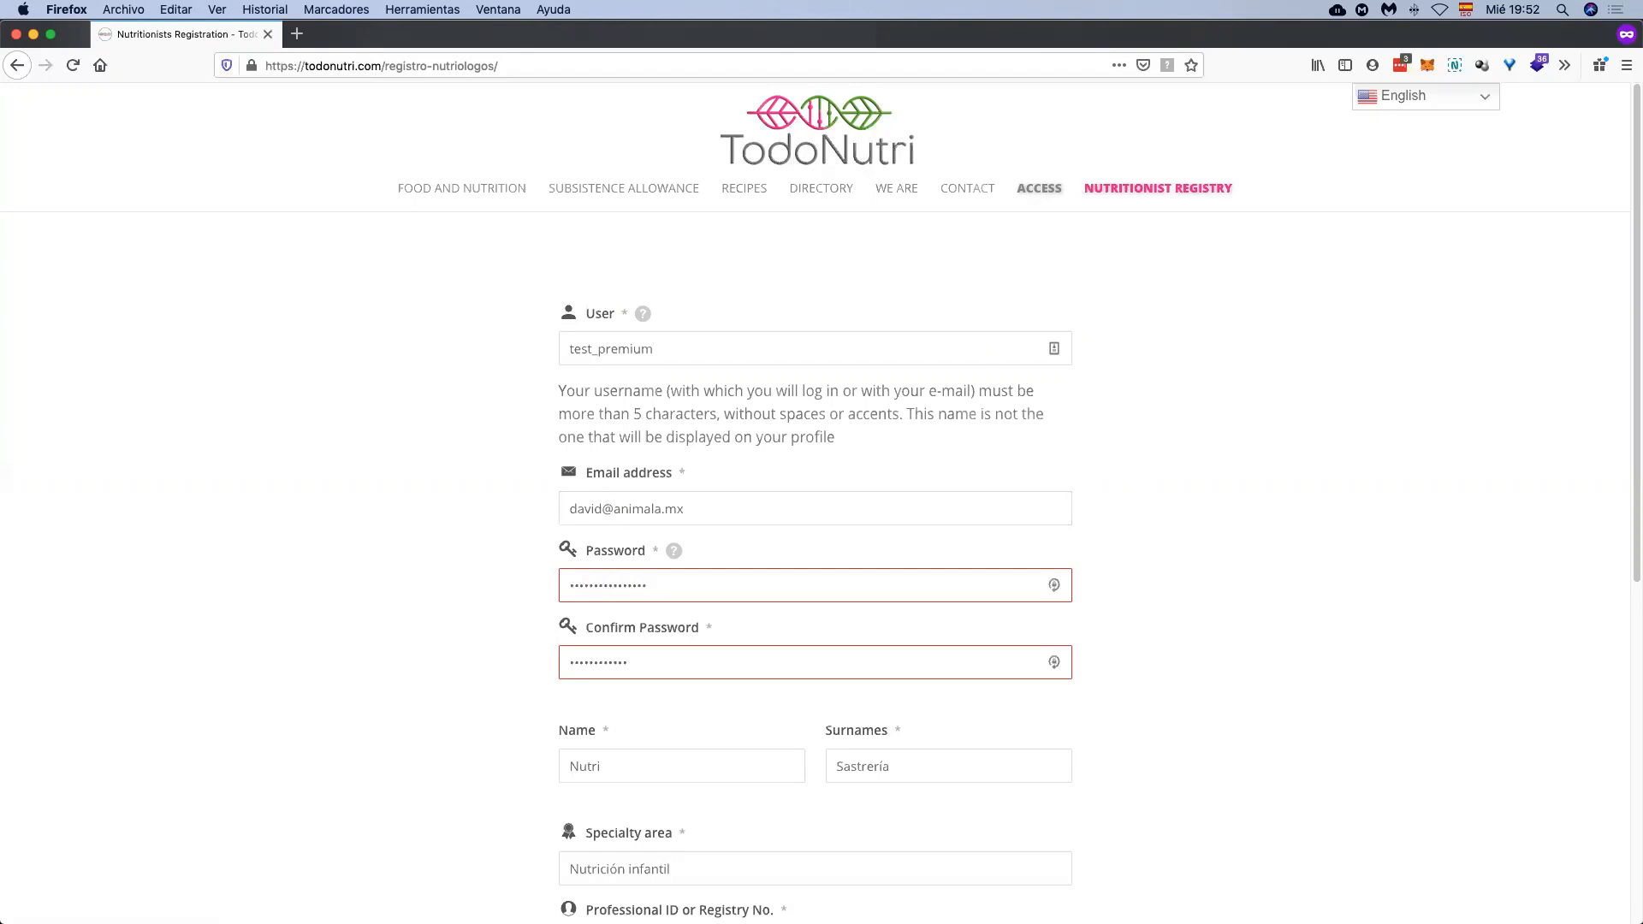
pyautogui.press('Tab')
pyautogui.write('a')
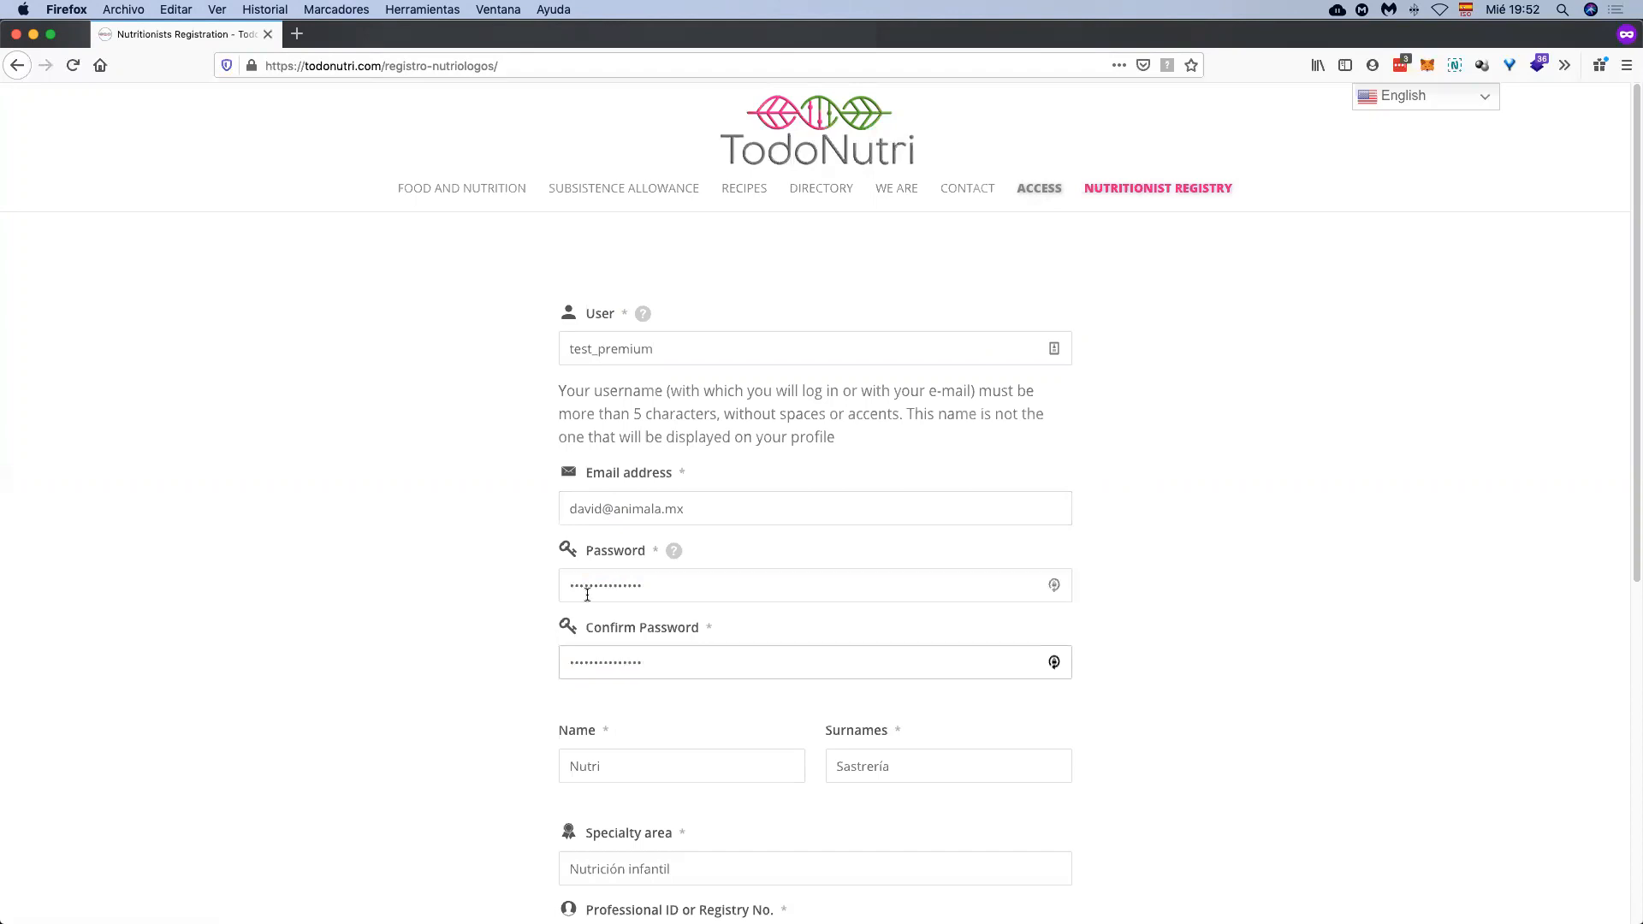
pyautogui.doubleClick(901, 765)
pyautogui.write('ANIMALA')
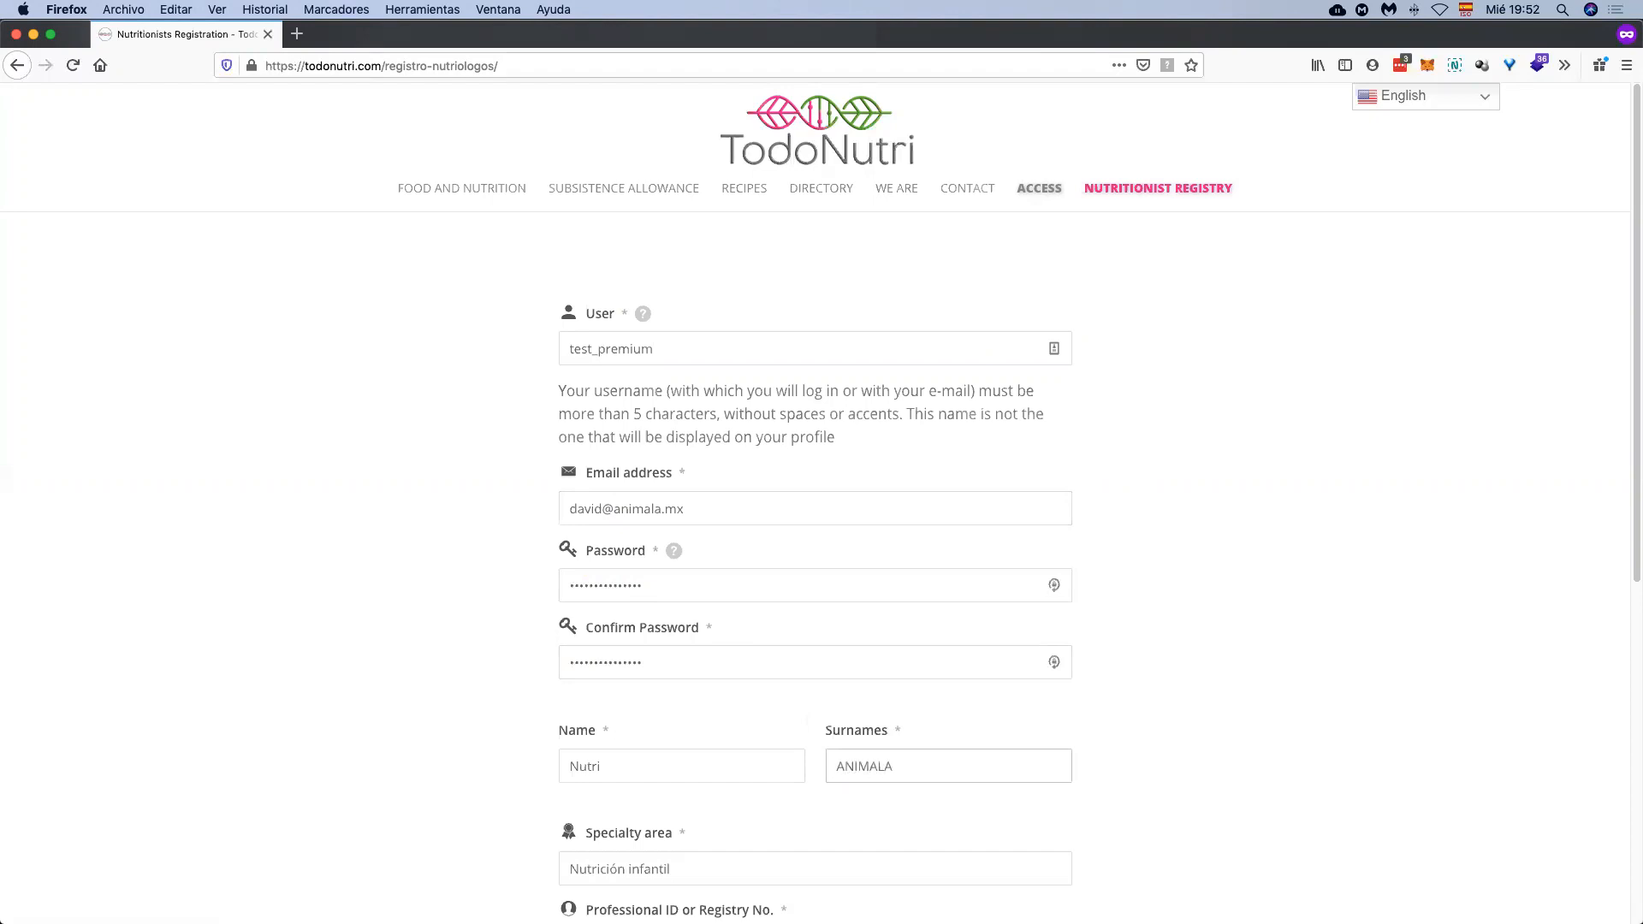
pyautogui.scroll(-1, 998, 545)
pyautogui.scroll(-8, 998, 545)
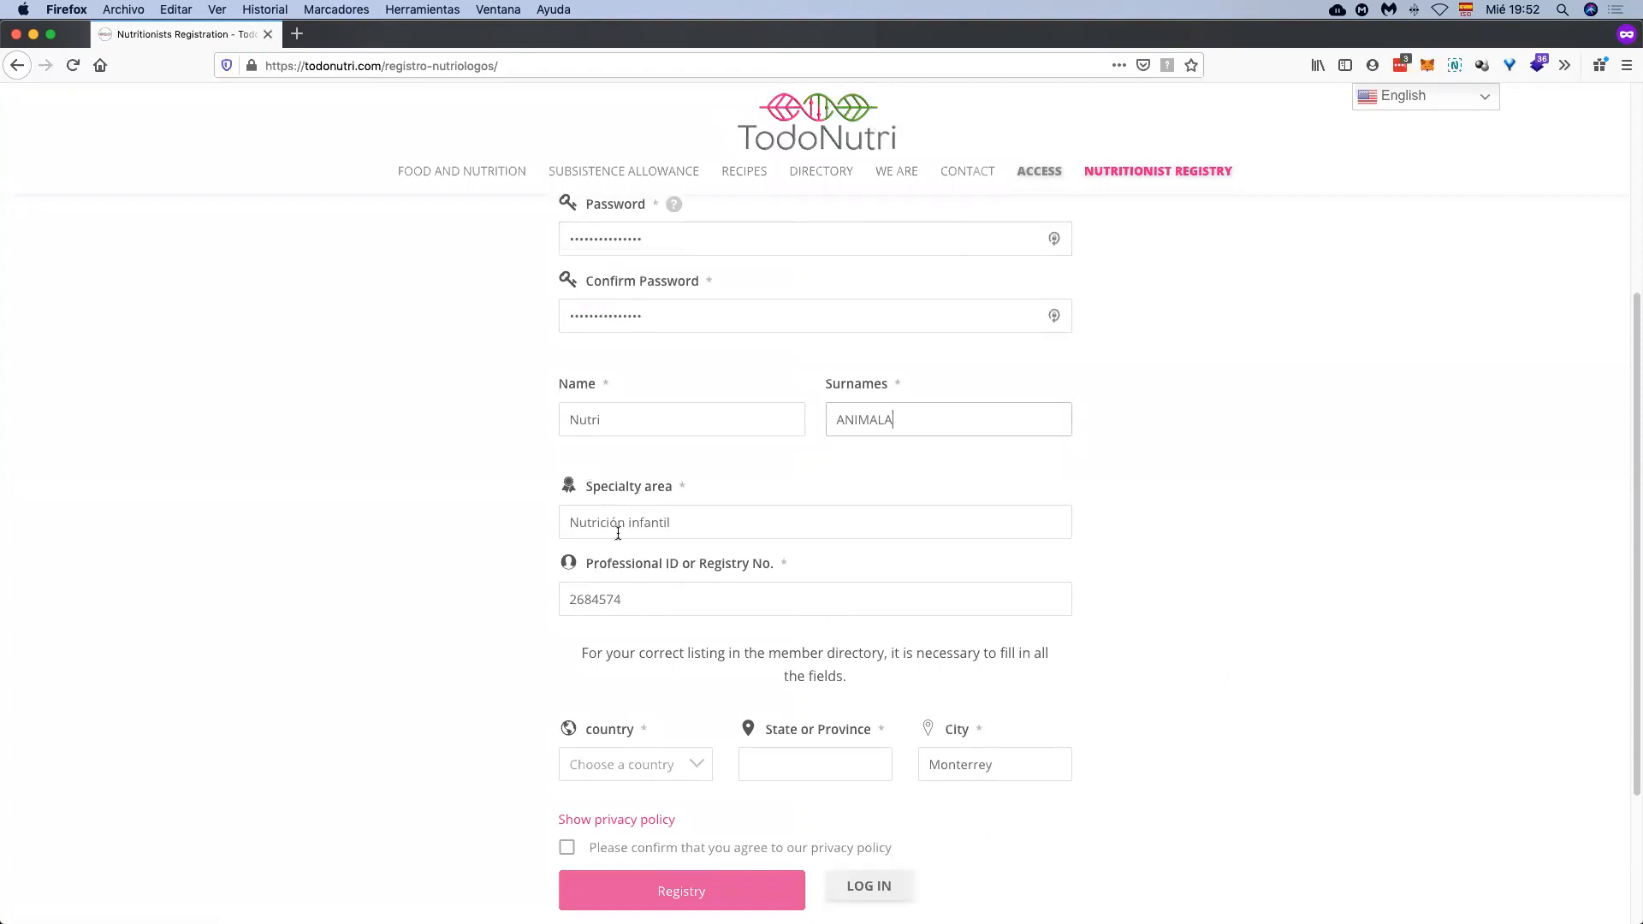
# Step: Set the country to Mexico and the state to Morelos
pyautogui.click(673, 764)
pyautogui.write('Mix')
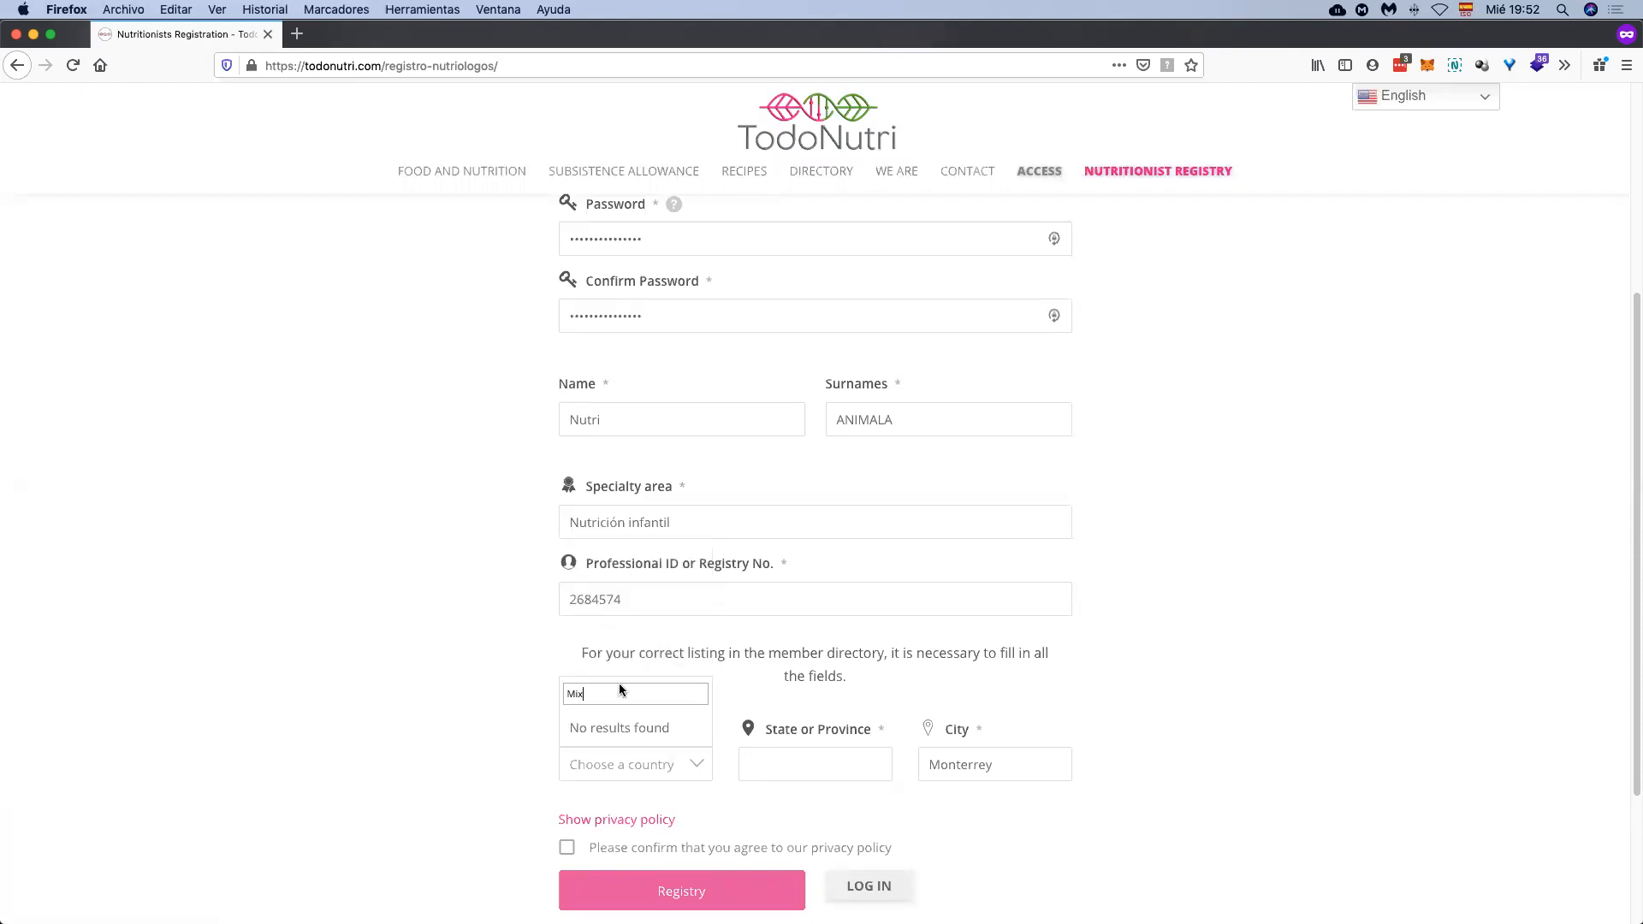
pyautogui.press('BackSpace')
pyautogui.press('BackSpace')
pyautogui.write('e')
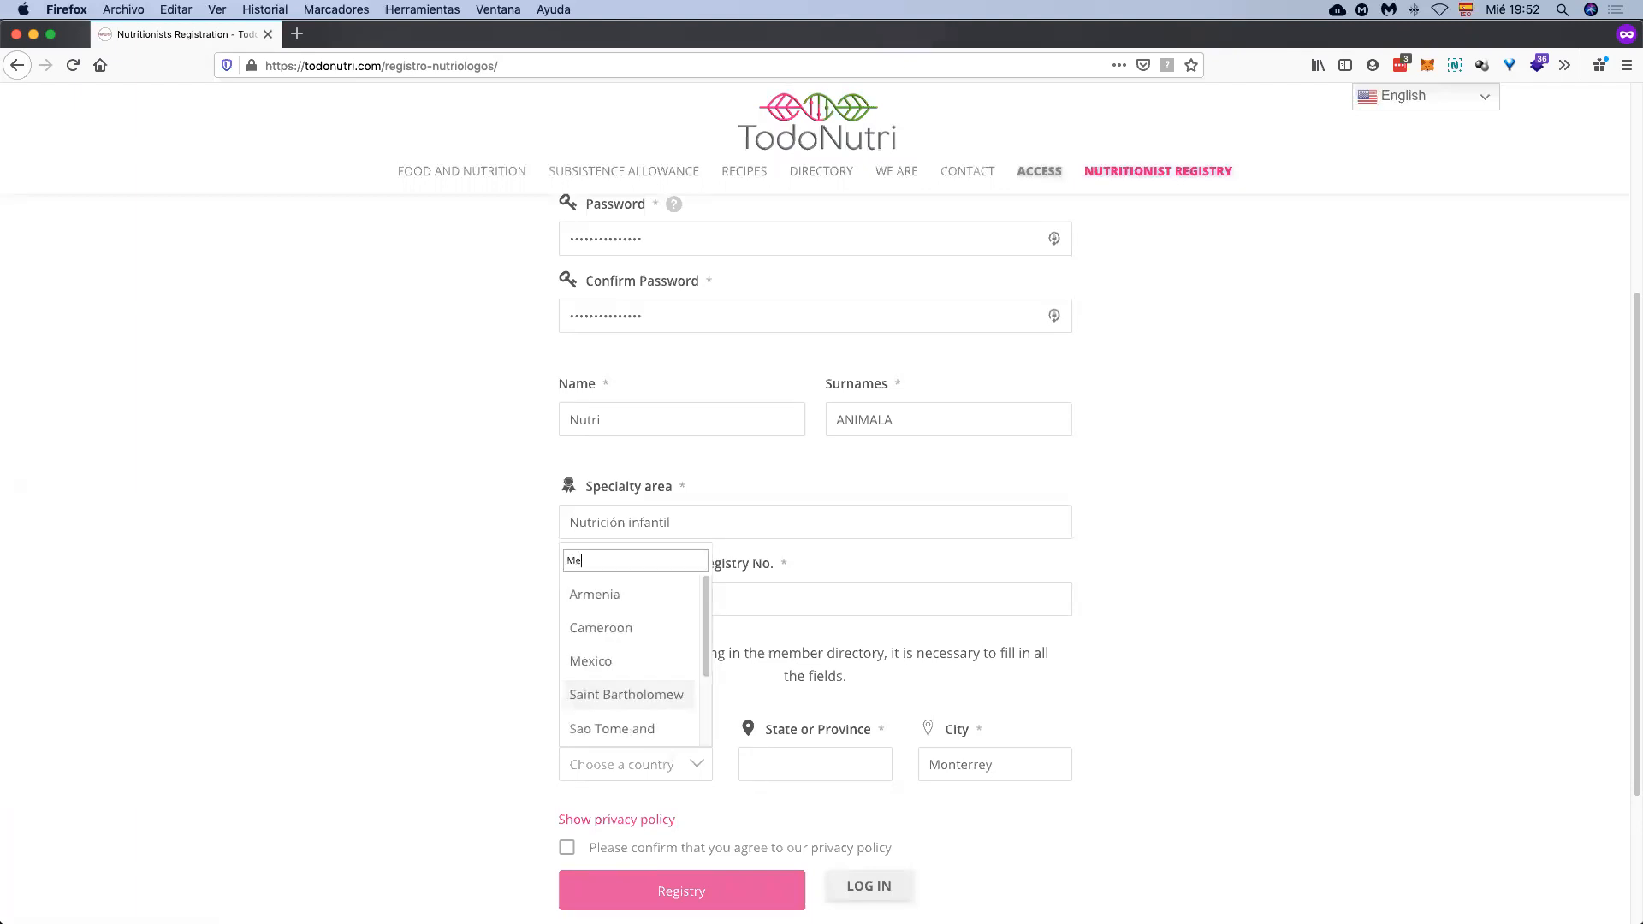
pyautogui.click(642, 661)
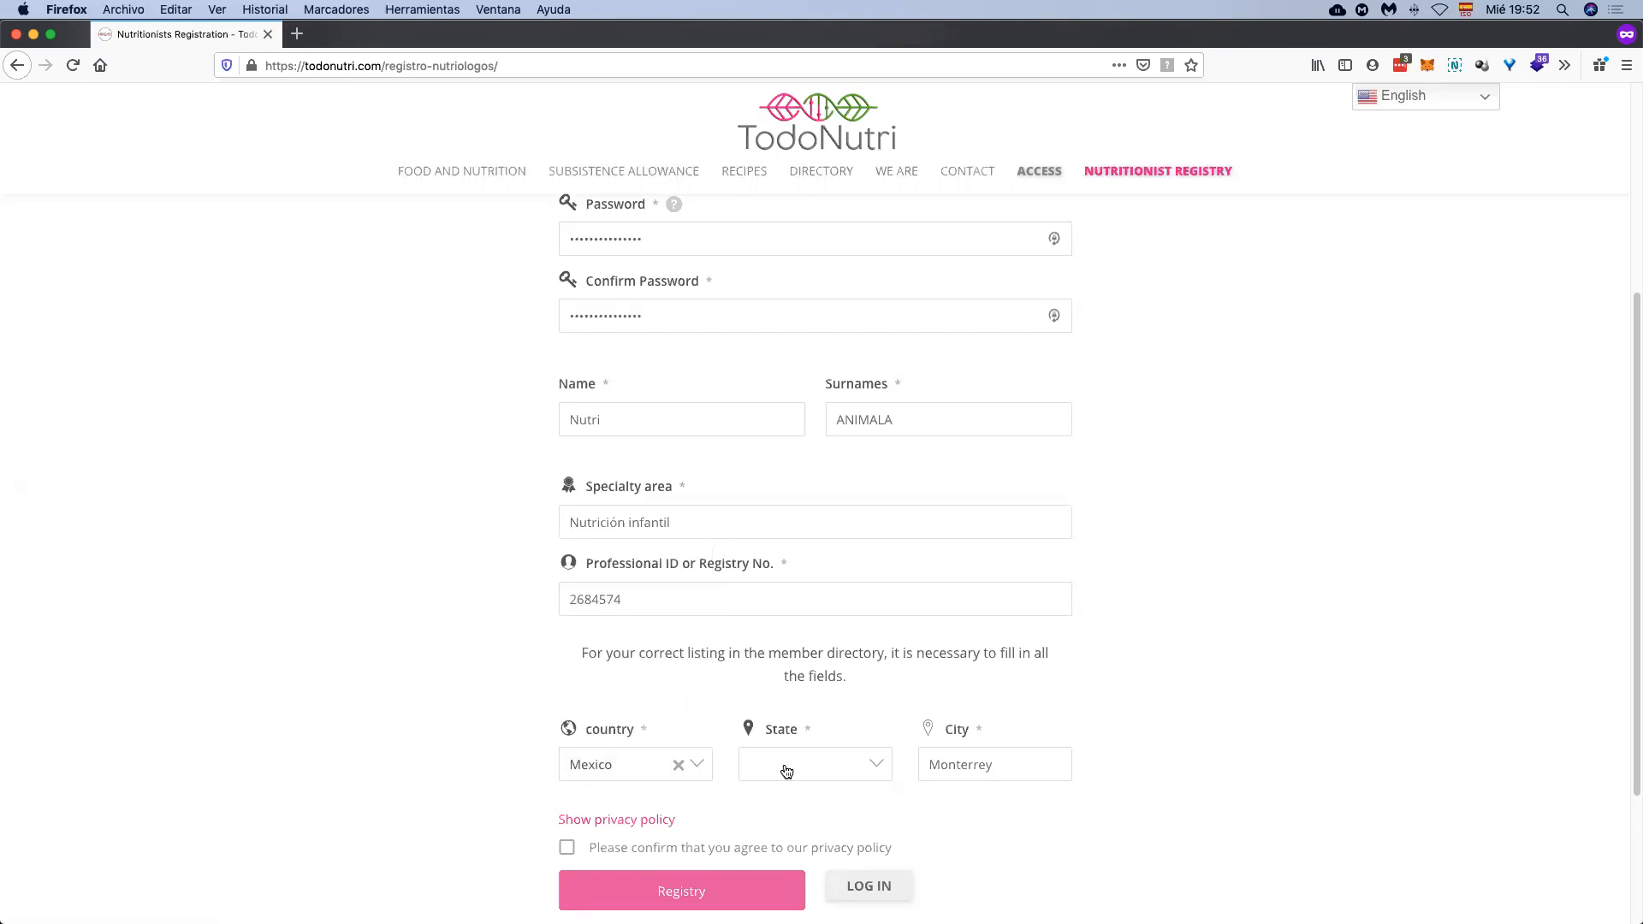
pyautogui.click(782, 768)
pyautogui.write('more')
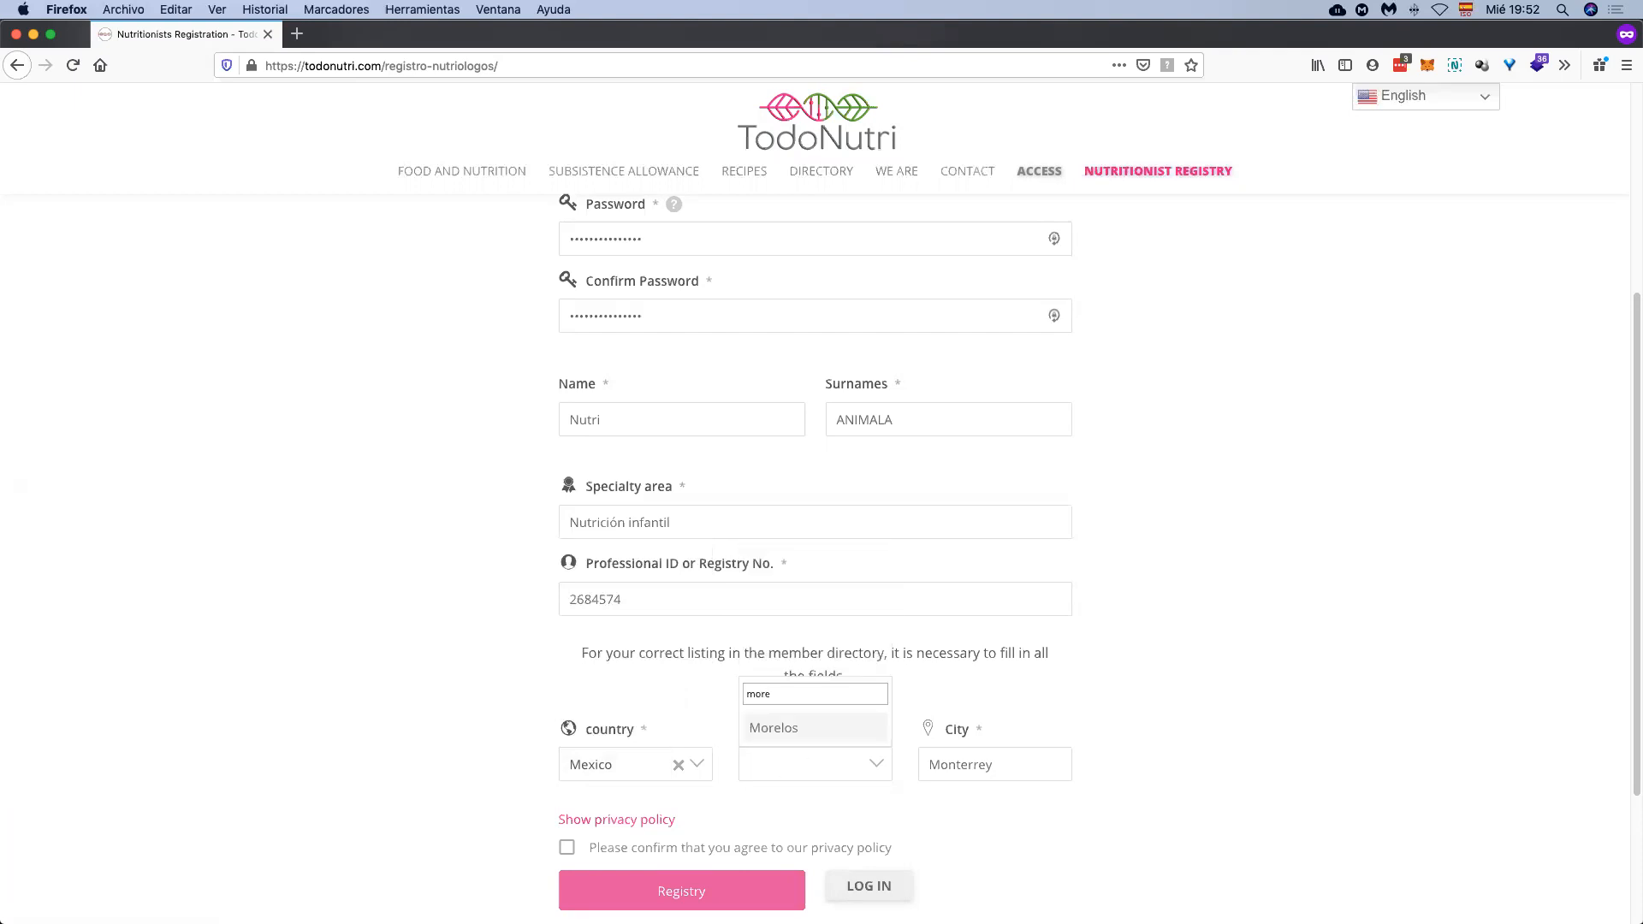
pyautogui.press('Return')
# Step: Replace the city Monterrey with Tepoztlan and expand the privacy policy text
pyautogui.doubleClick(999, 765)
pyautogui.write('Tepoztlan')
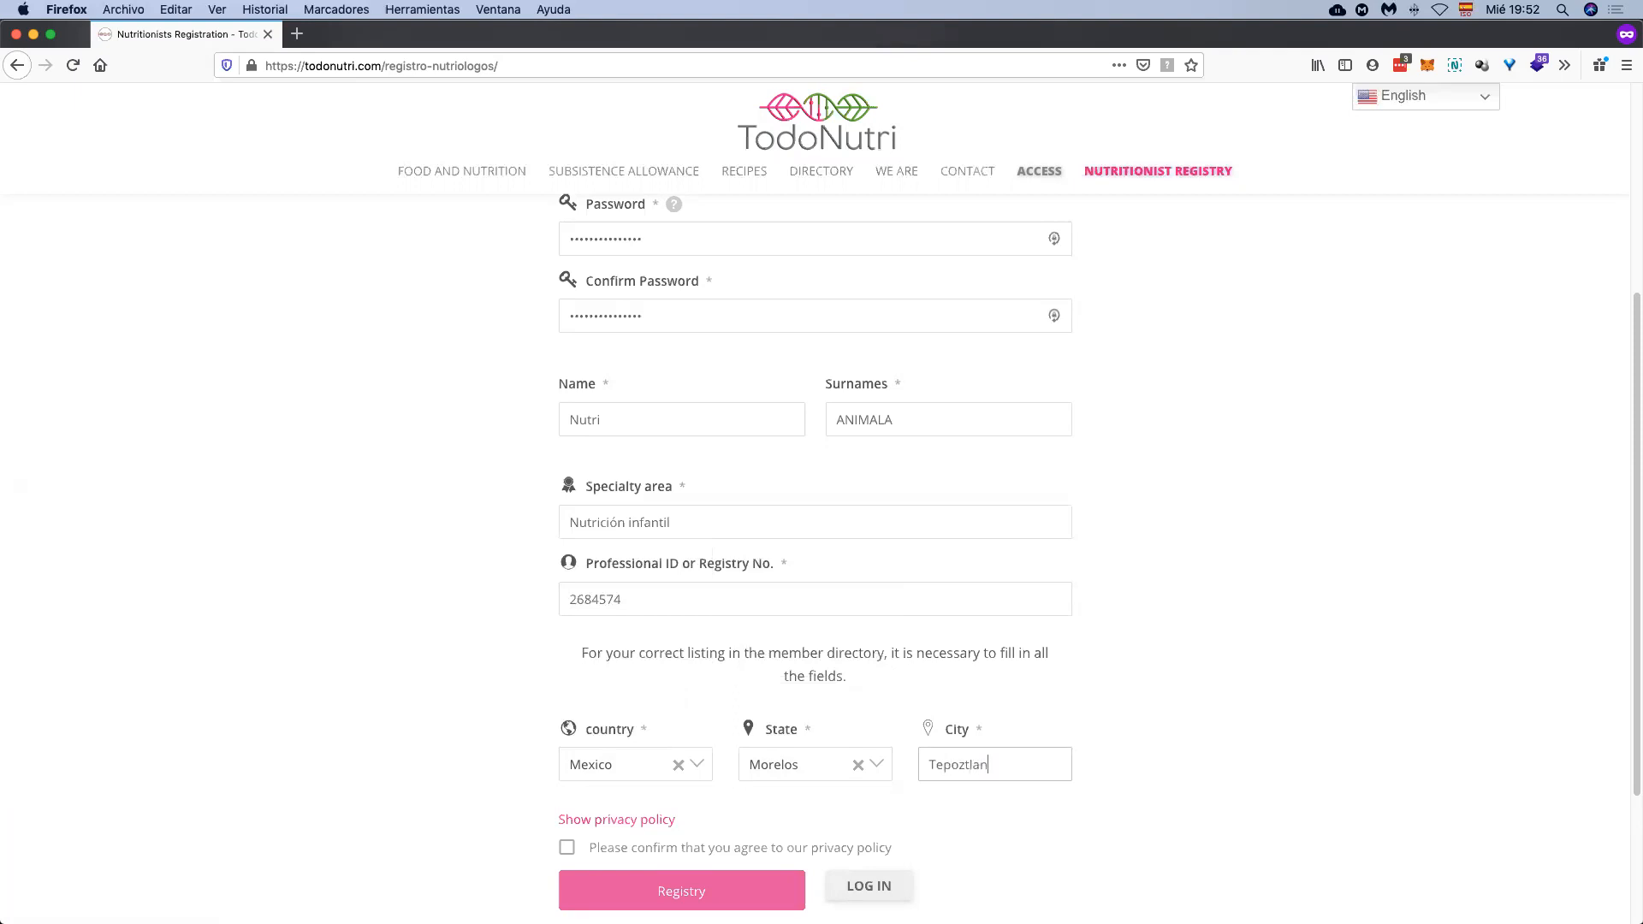
pyautogui.scroll(-1, 1005, 767)
pyautogui.scroll(-1, 645, 705)
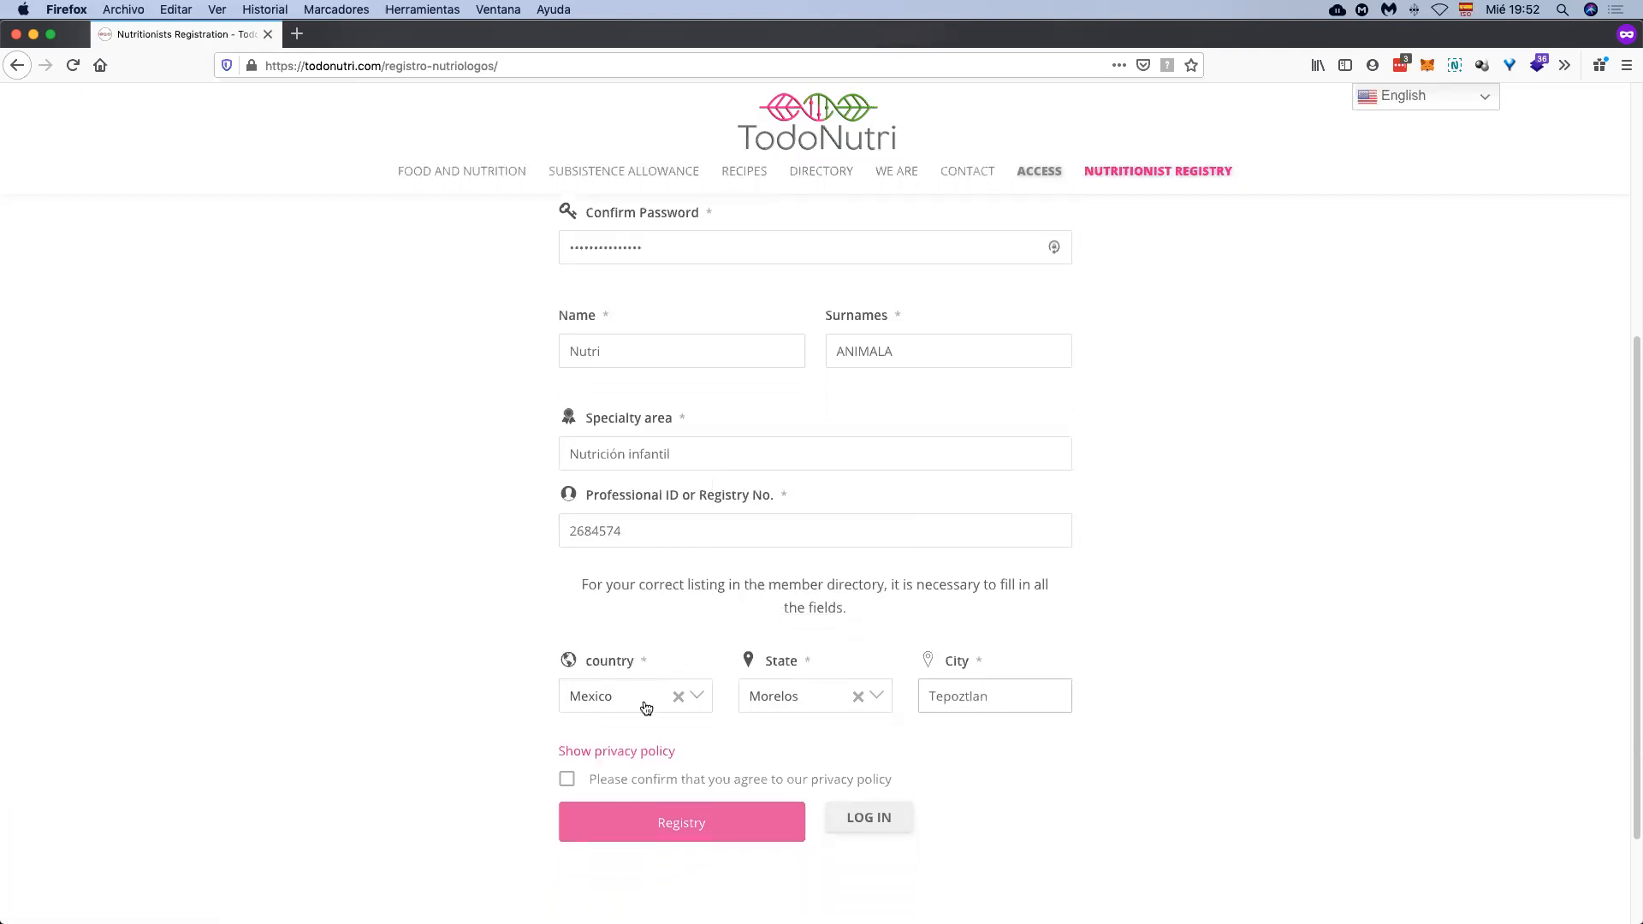
pyautogui.click(638, 757)
# Step: Scroll through the privacy policy, hide it again, and submit the form with Registry
pyautogui.scroll(2, 660, 727)
pyautogui.scroll(-10, 659, 727)
pyautogui.scroll(-15, 660, 727)
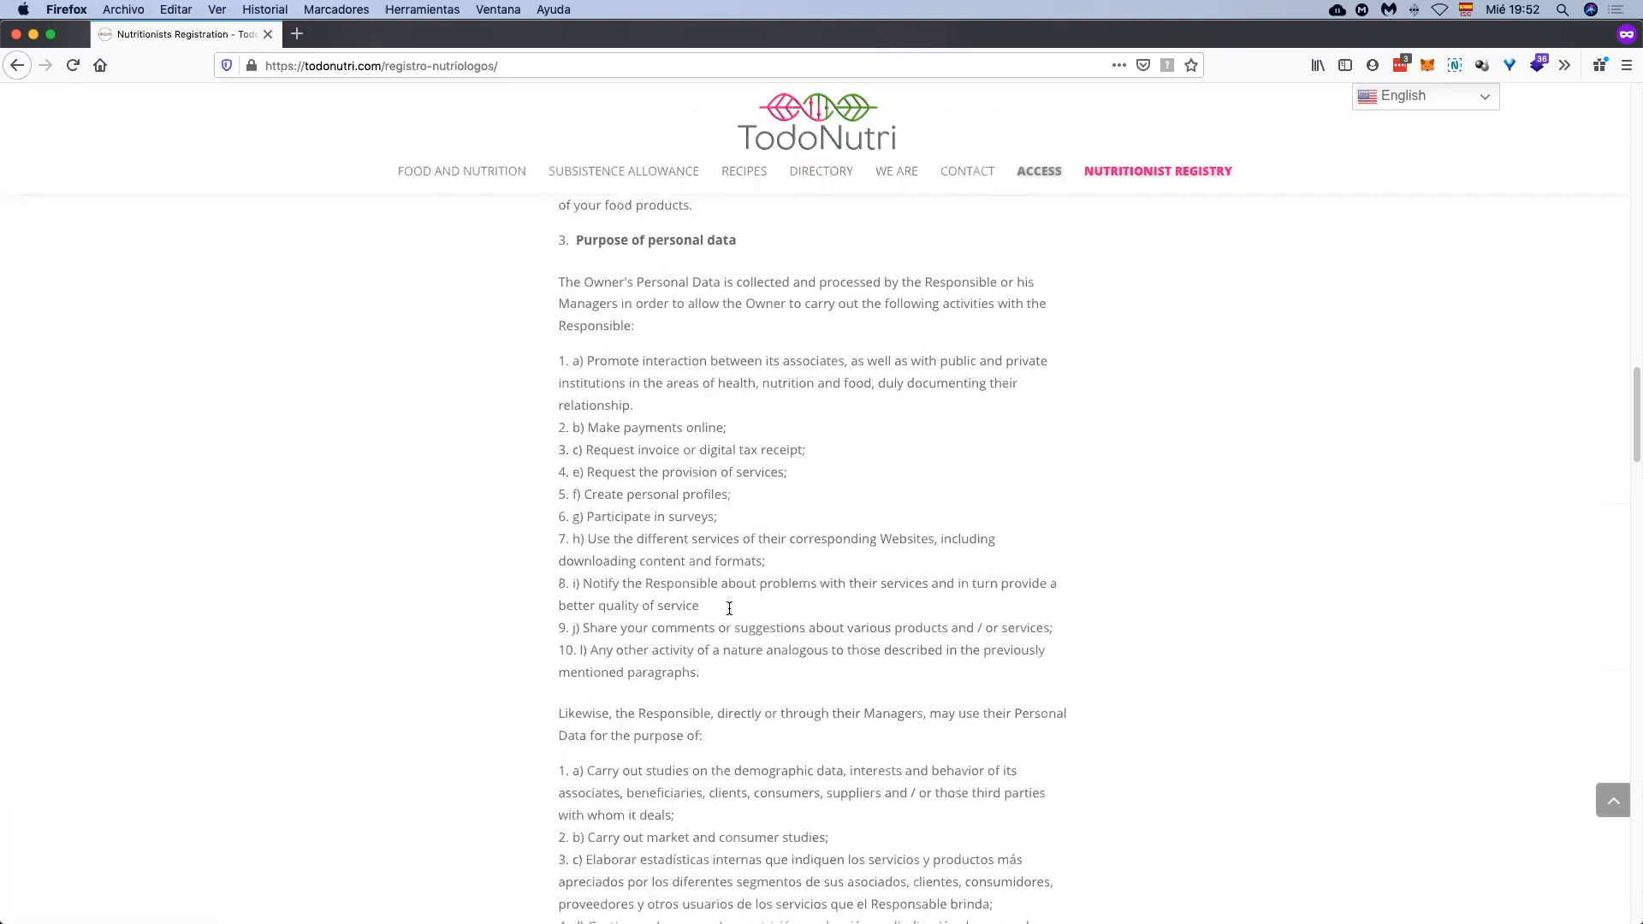
pyautogui.scroll(-20, 729, 609)
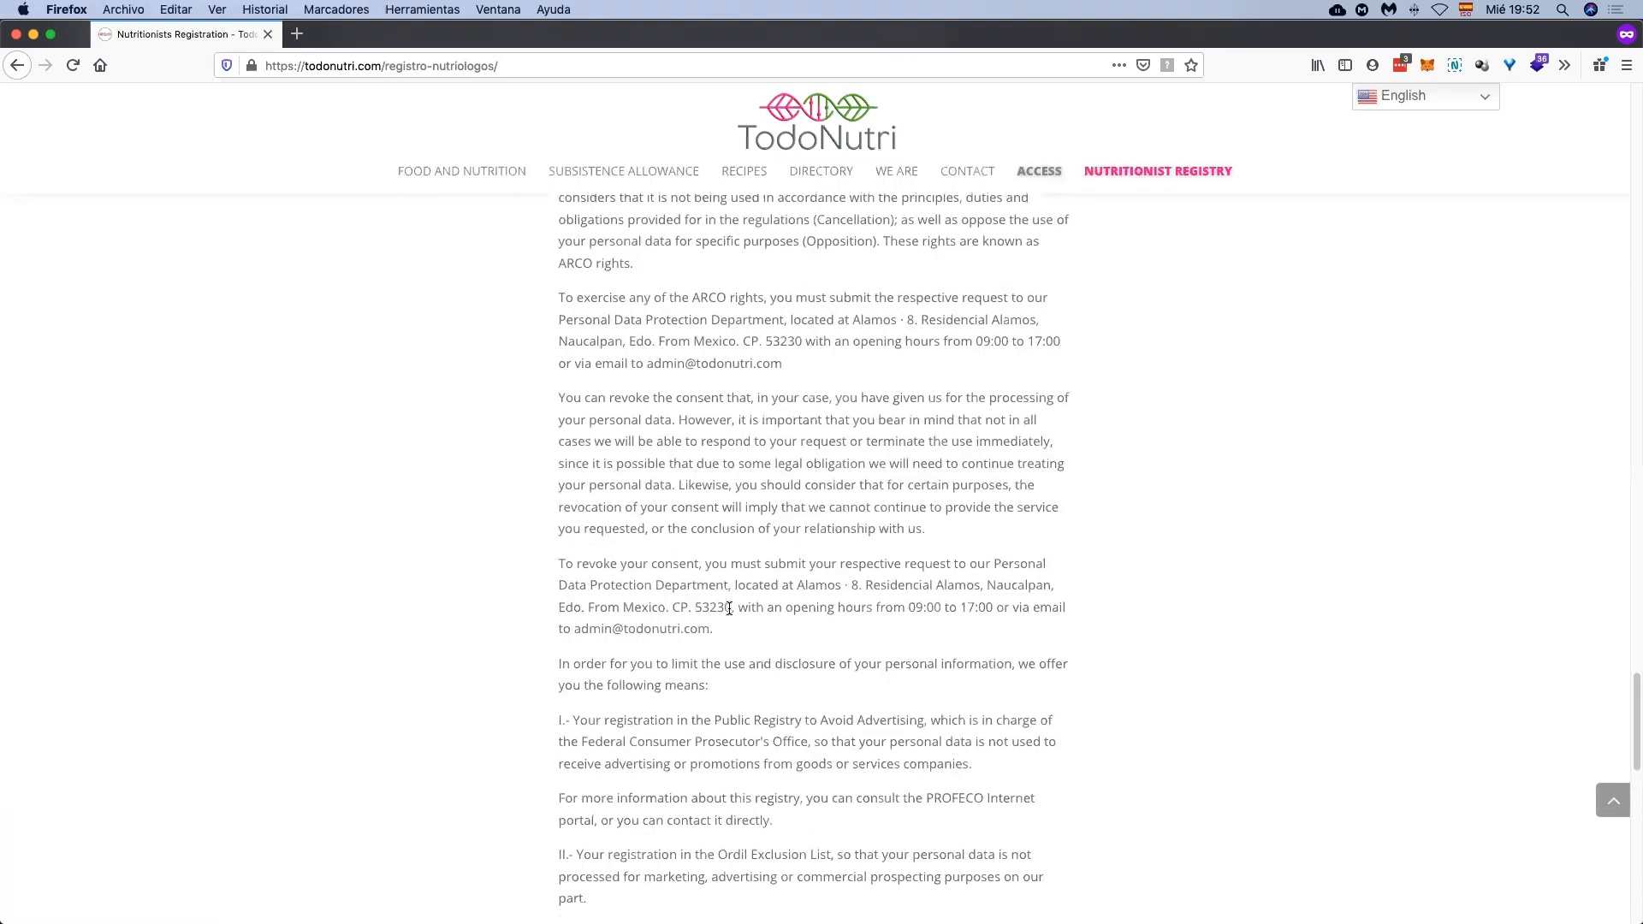
pyautogui.scroll(-6, 729, 608)
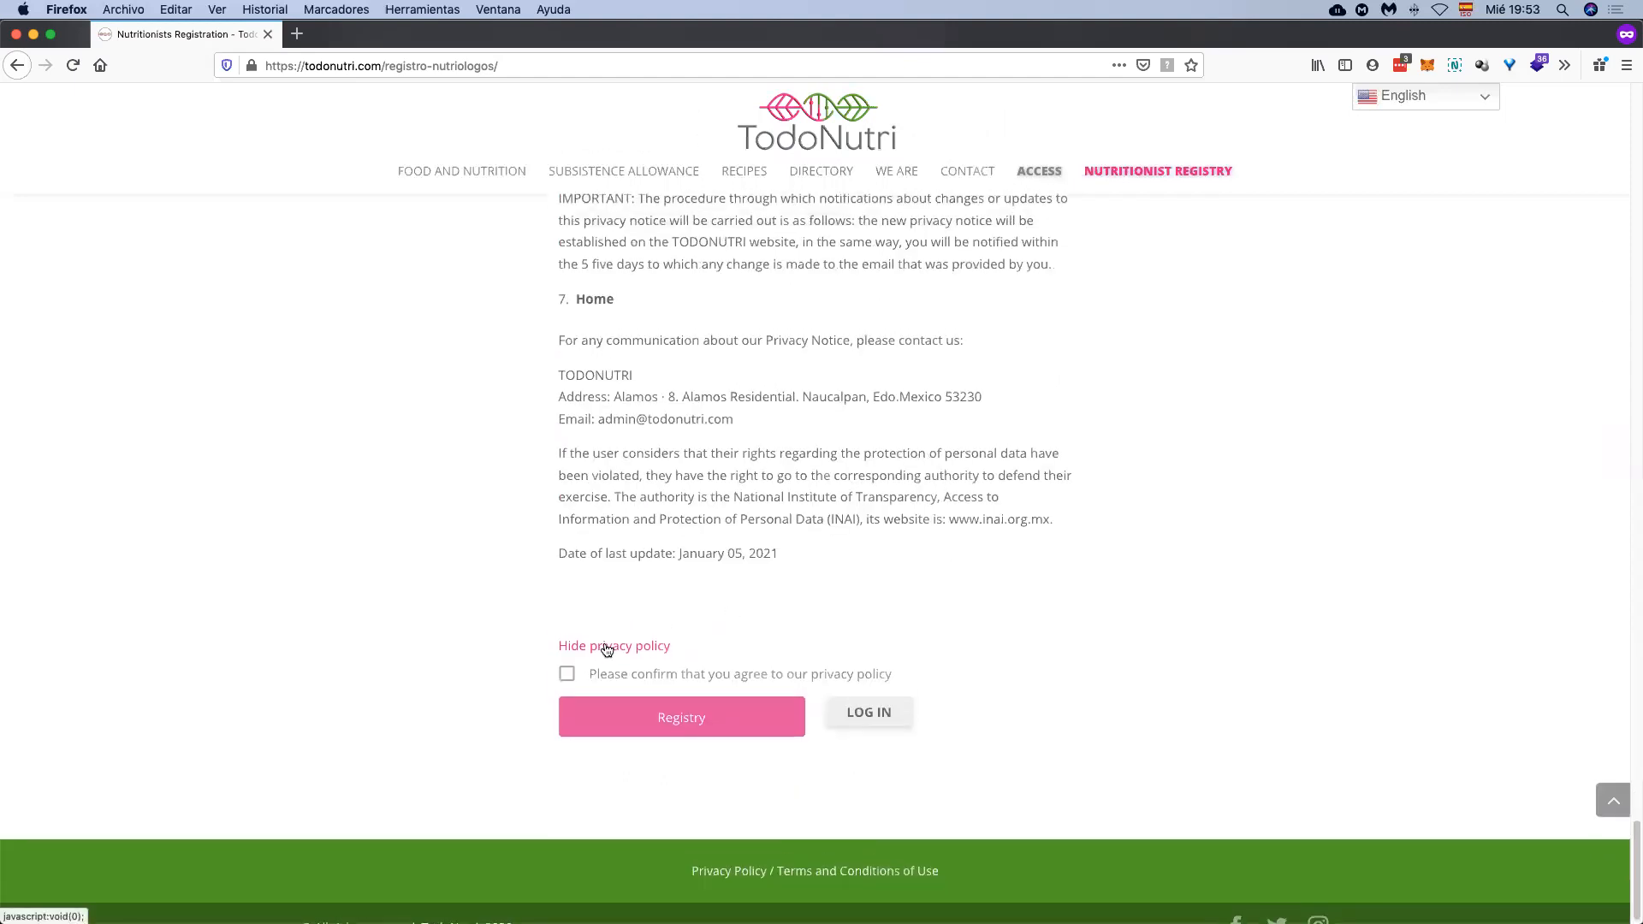
pyautogui.click(608, 643)
pyautogui.scroll(-3, 656, 731)
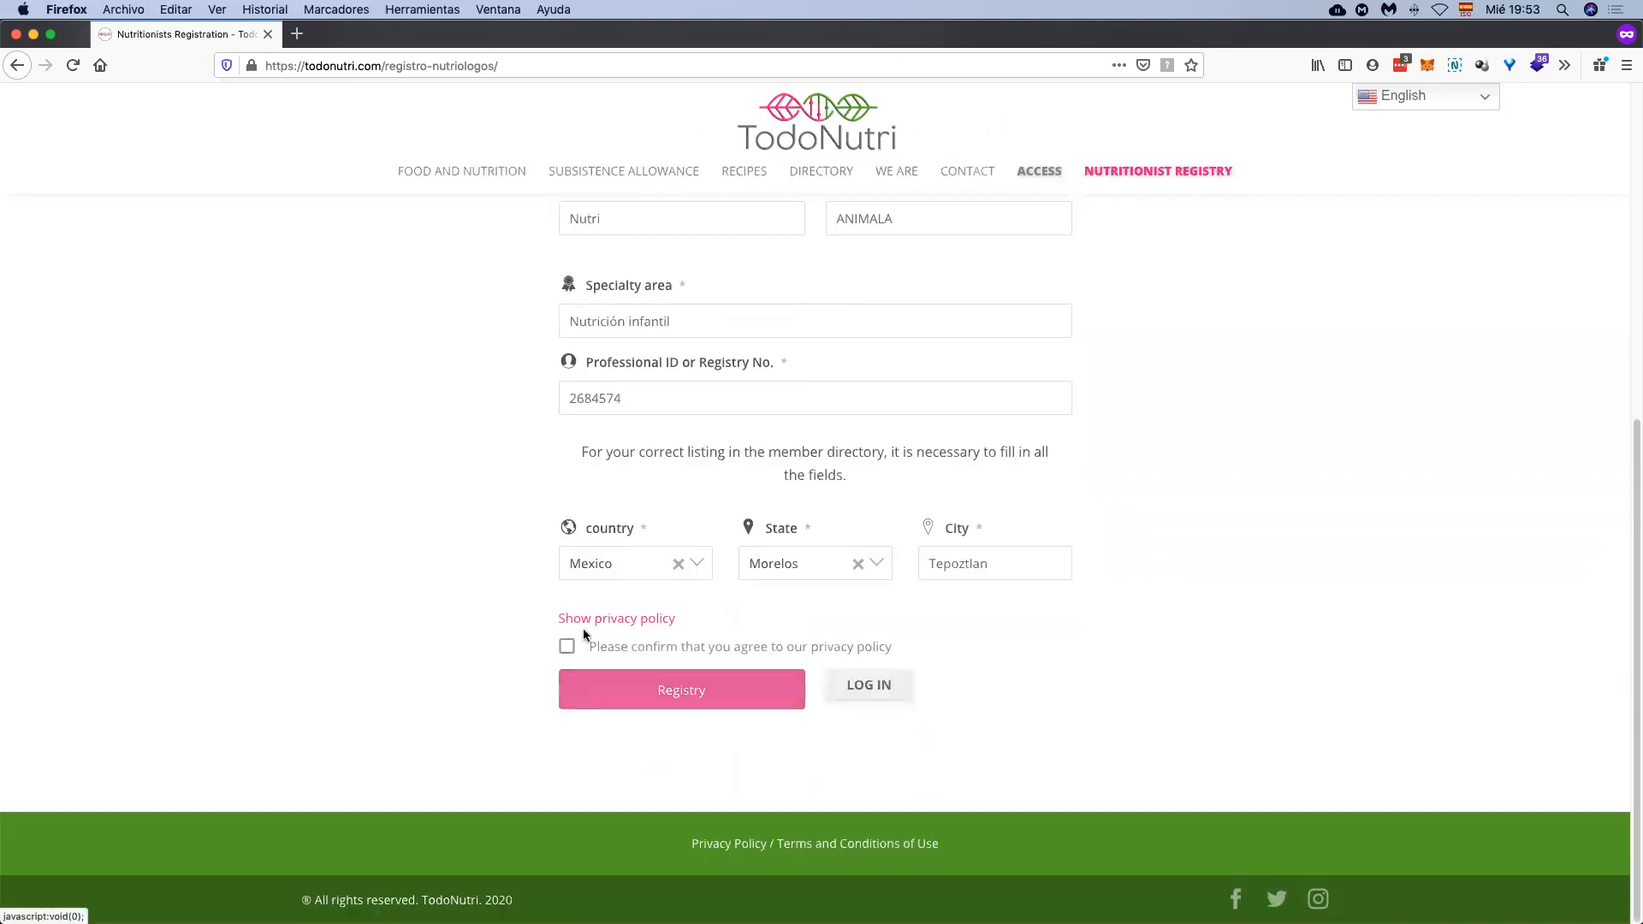
pyautogui.click(638, 699)
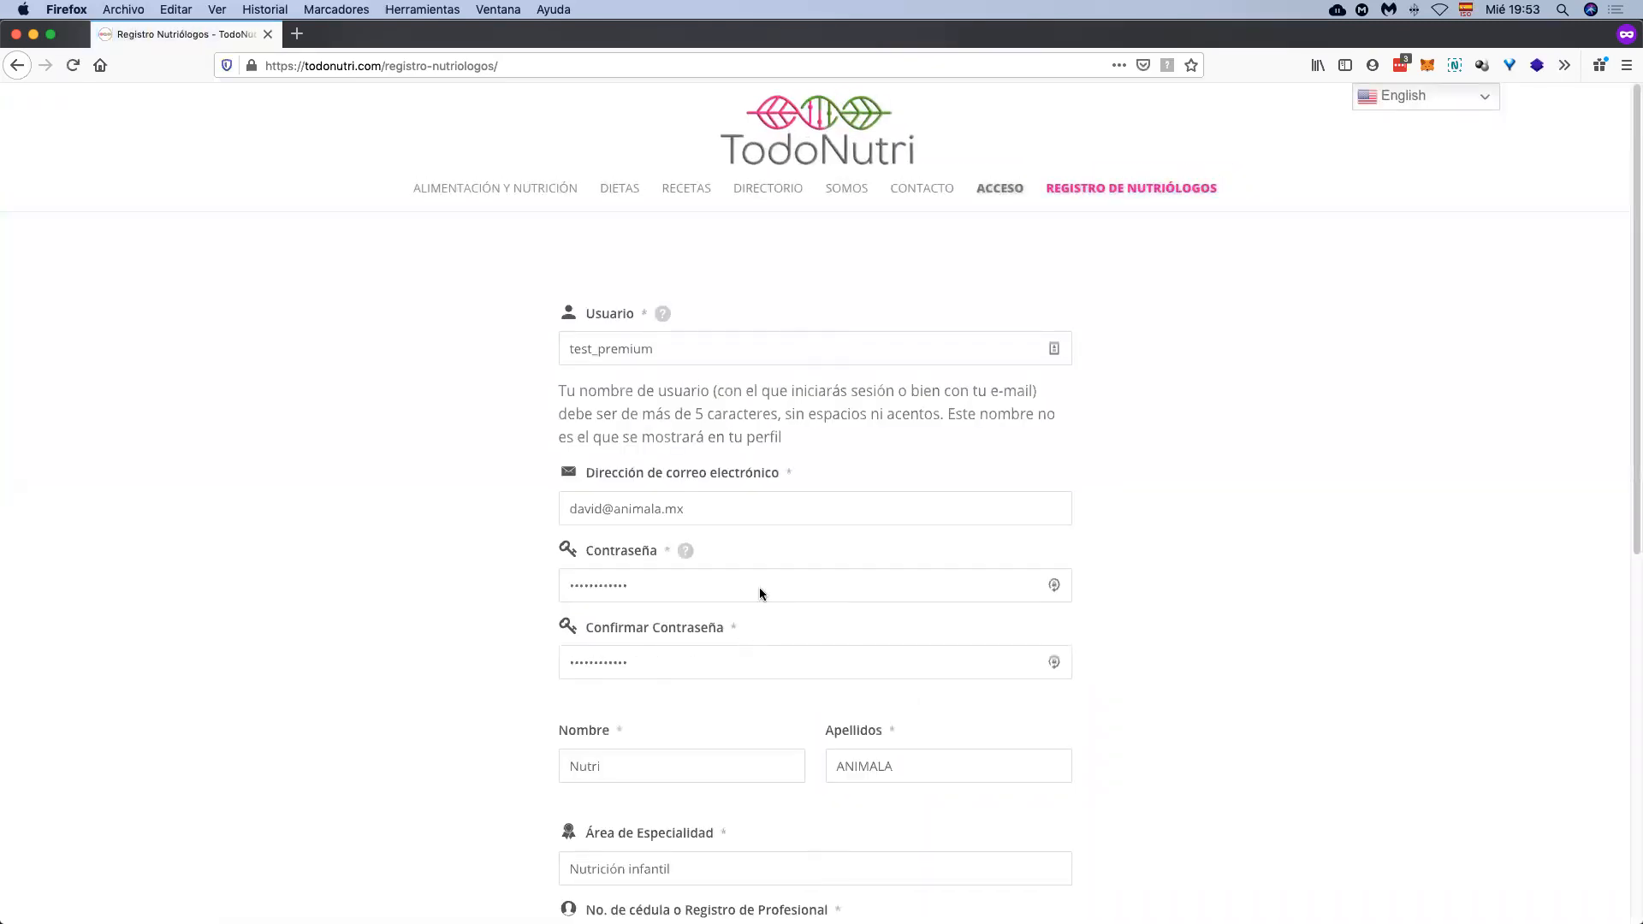
# Step: Fix the username's ending and retype the e-mail address's domain
pyautogui.doubleClick(707, 352)
pyautogui.moveTo(706, 353); pyautogui.dragTo(596, 352)
pyautogui.write('r')
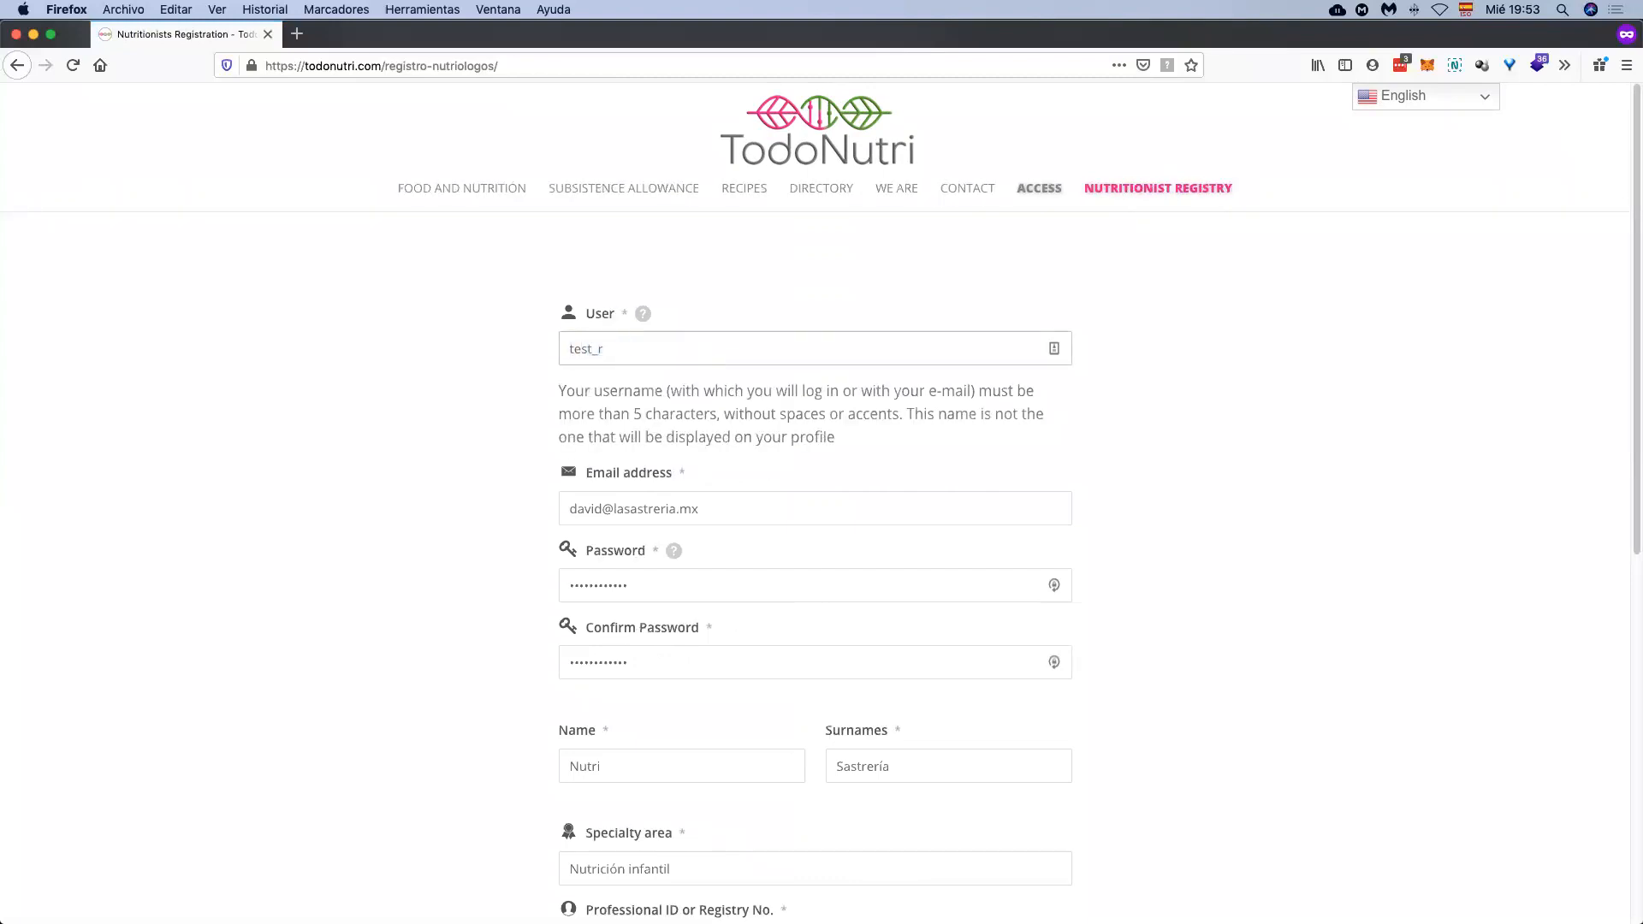
pyautogui.press('BackSpace')
pyautogui.write('premium')
pyautogui.click(697, 513)
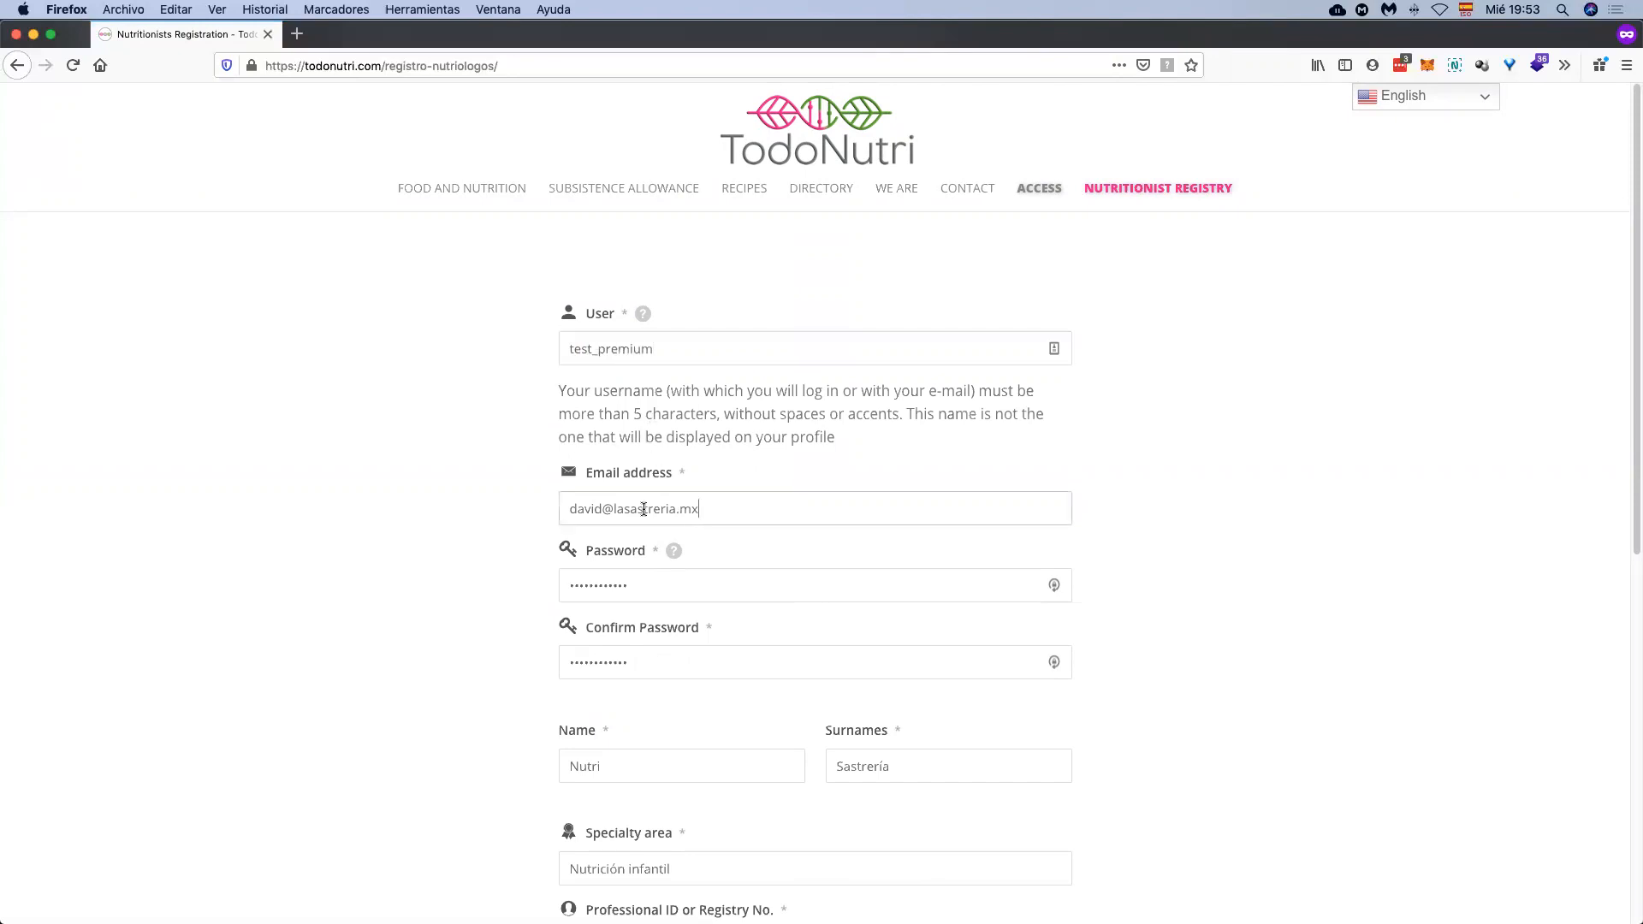
pyautogui.click(614, 511)
pyautogui.moveTo(614, 514); pyautogui.dragTo(676, 511)
pyautogui.write('animala')
# Step: Re-enter the password and a matching password confirmation
pyautogui.moveTo(664, 587); pyautogui.dragTo(496, 567)
pyautogui.write('a')
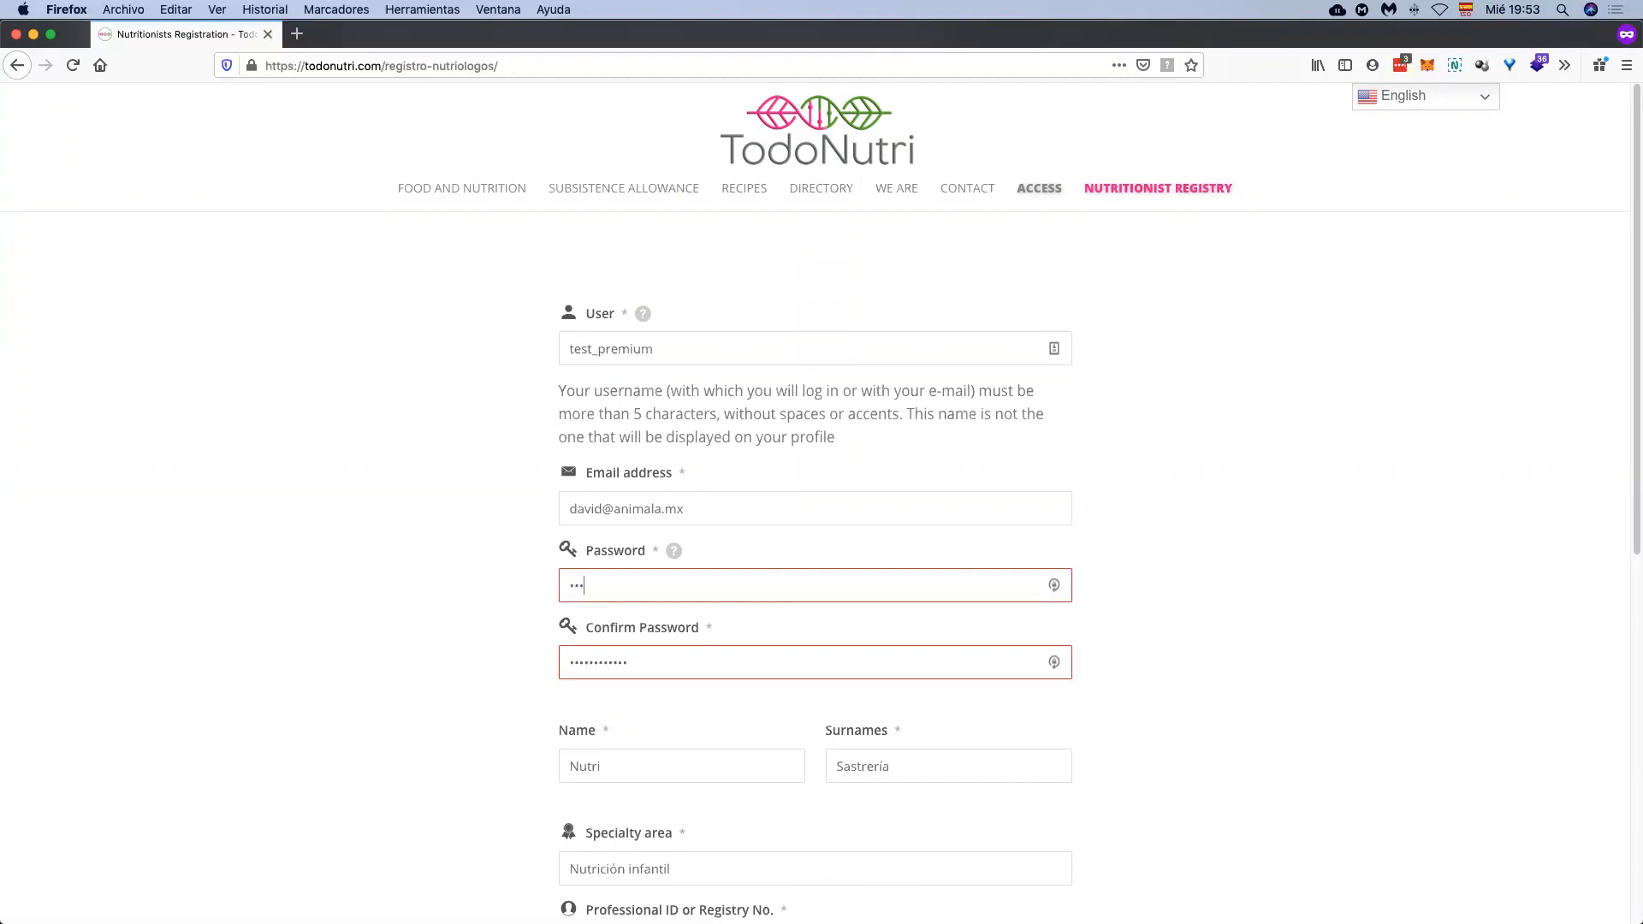
pyautogui.write('•••••')
pyautogui.press('Tab')
pyautogui.write('•••••••••••')
pyautogui.scroll(-4, 660, 770)
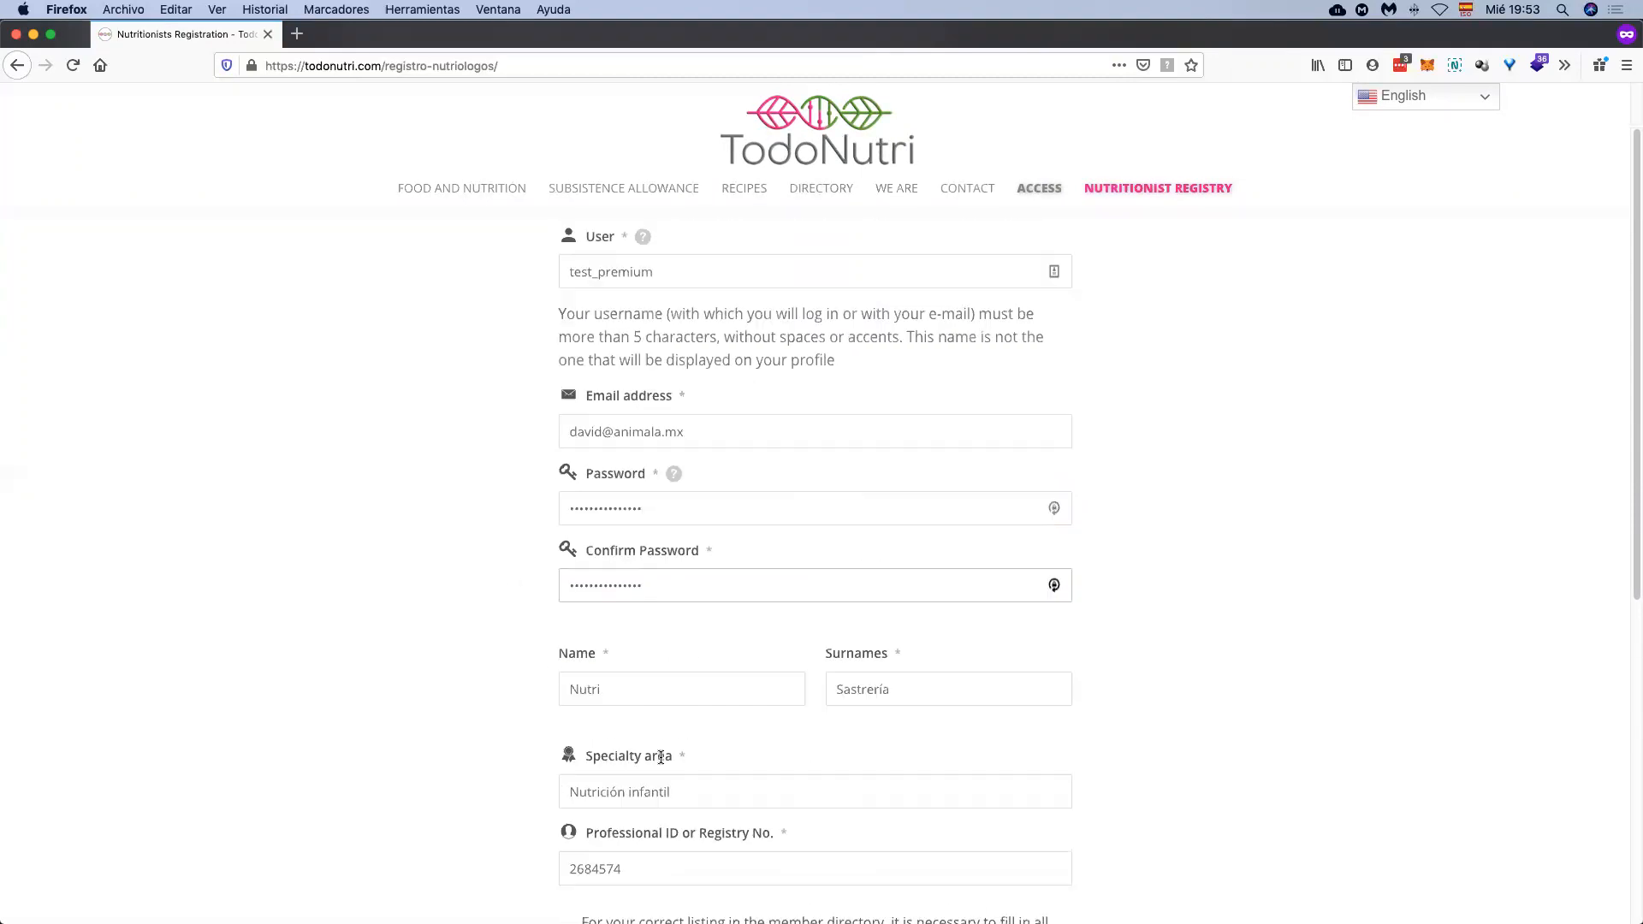
# Step: Replace the surname and change the city from Monterrey to Tepoztlan
pyautogui.click(916, 592)
pyautogui.press('super+a')
pyautogui.write('ANIMAL')
pyautogui.scroll(-4, 830, 728)
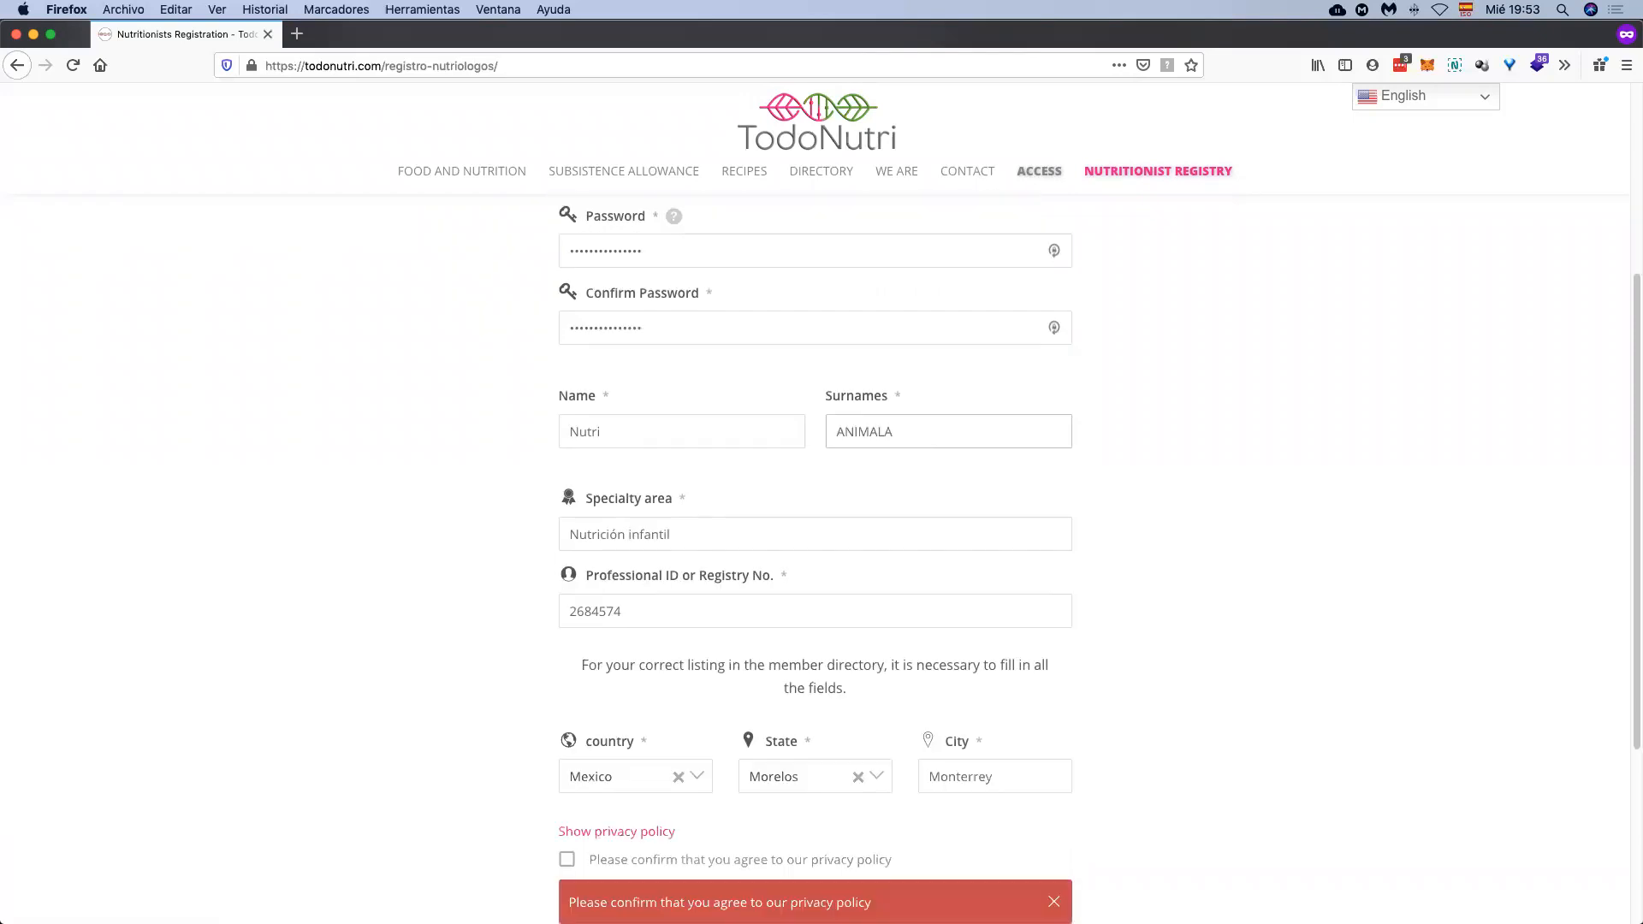
pyautogui.doubleClick(963, 753)
pyautogui.write('Tepoztlan')
# Step: Accept the privacy policy and submit the registration with Registry
pyautogui.scroll(-1, 569, 794)
pyautogui.click(568, 793)
pyautogui.scroll(-4, 634, 774)
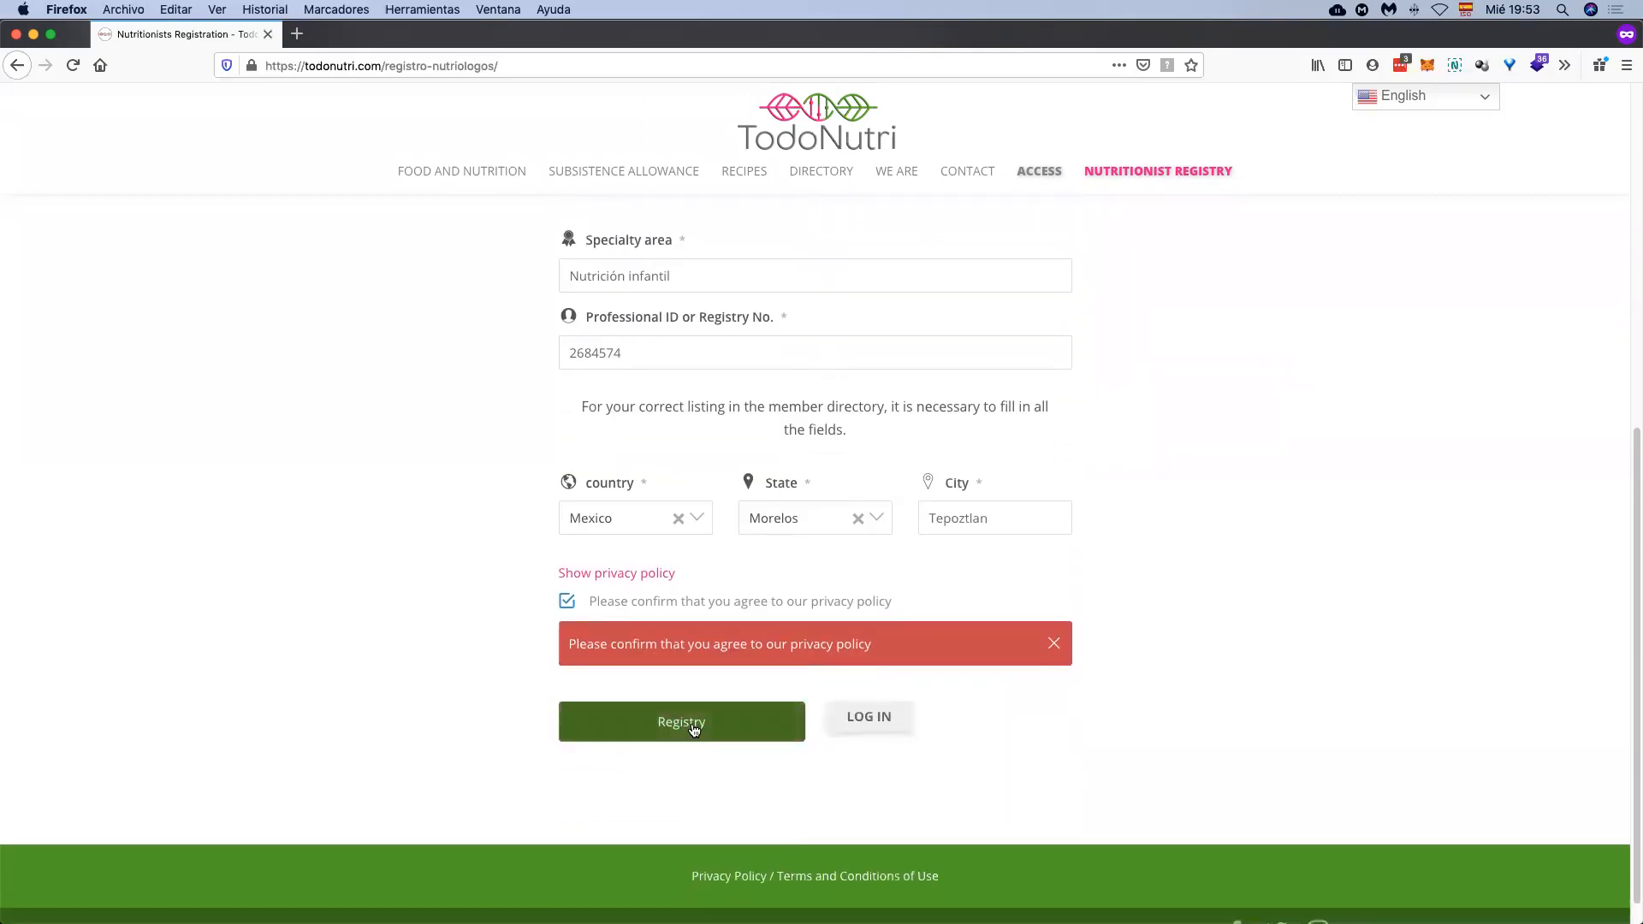
pyautogui.click(694, 728)
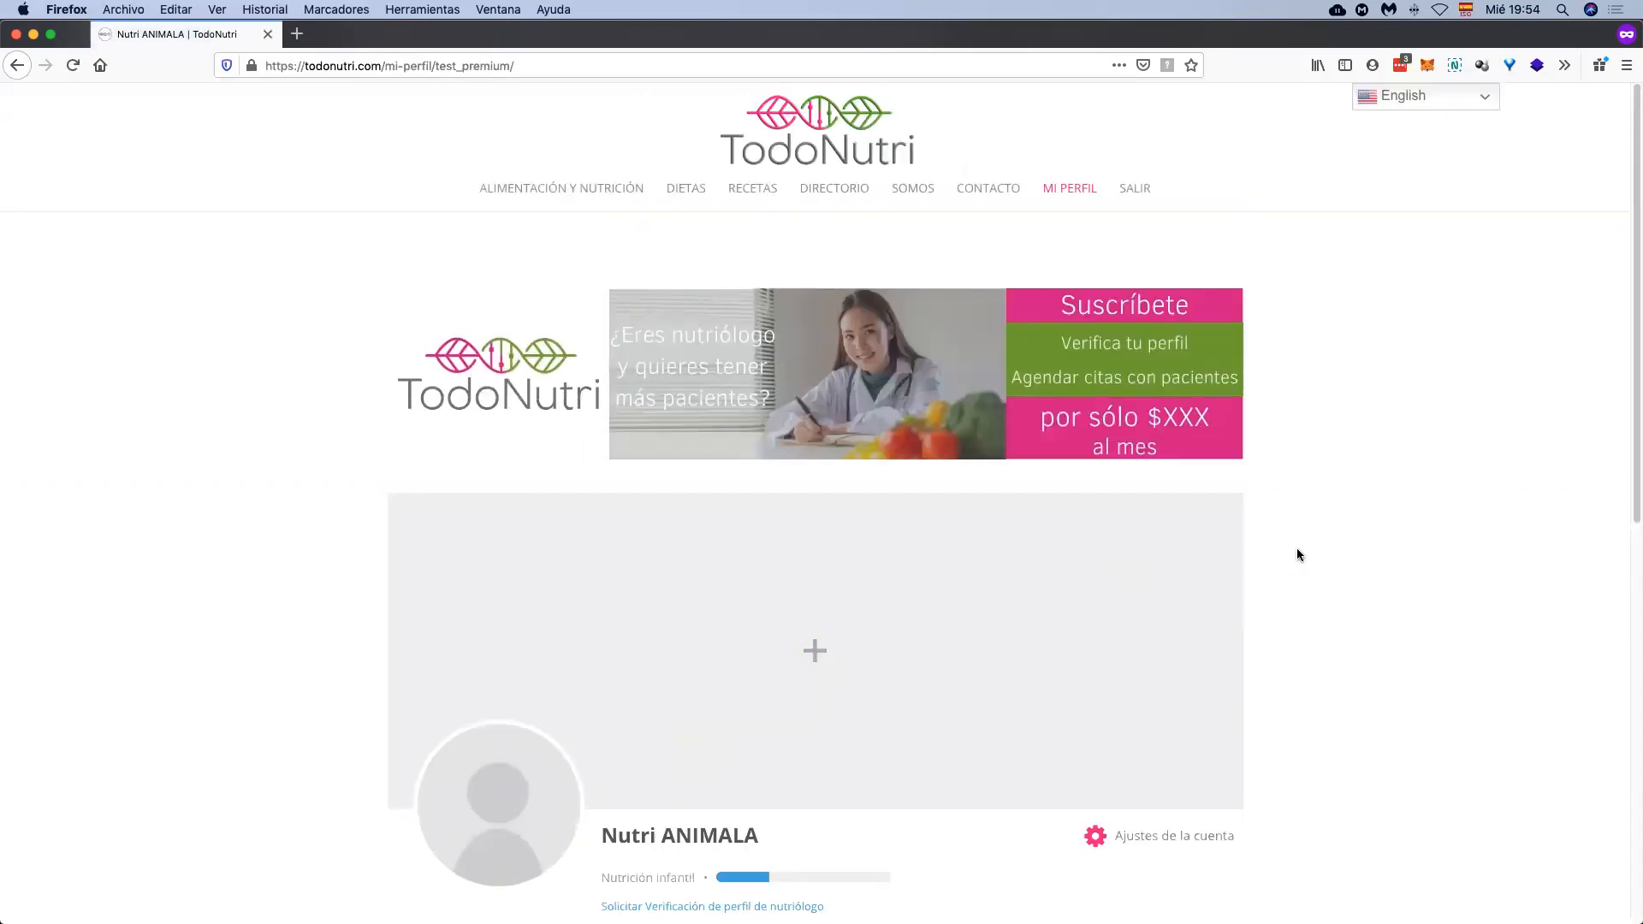
# Step: Look over the new nutritionist's profile page and decline LastPass's offer to save the password
pyautogui.scroll(-5, 1296, 554)
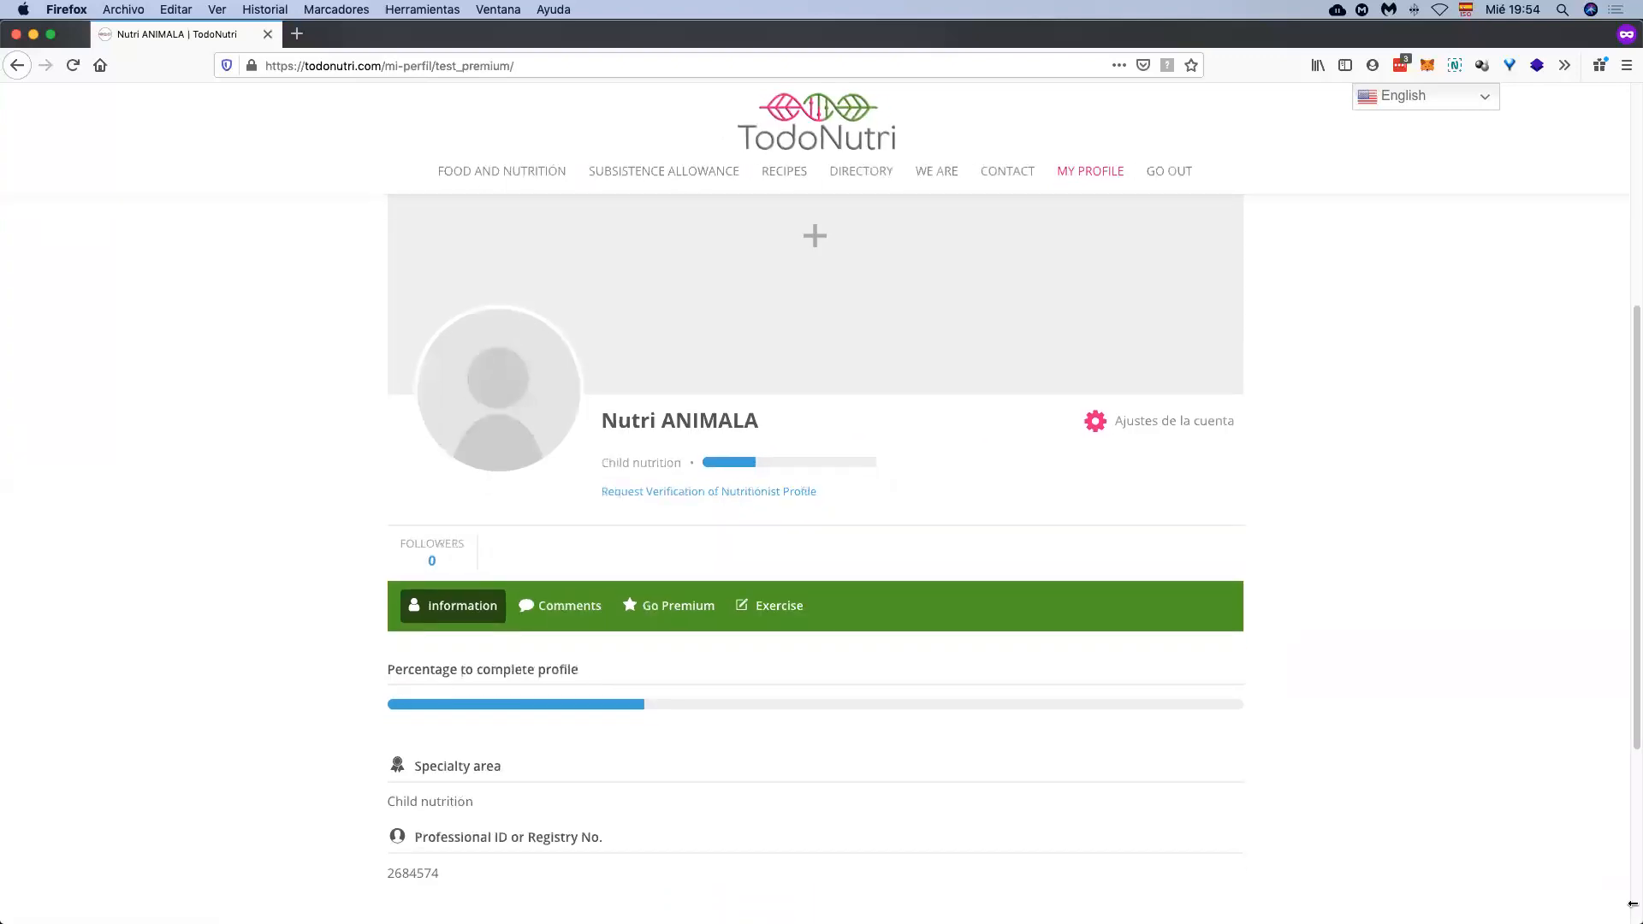
pyautogui.scroll(5, 1633, 856)
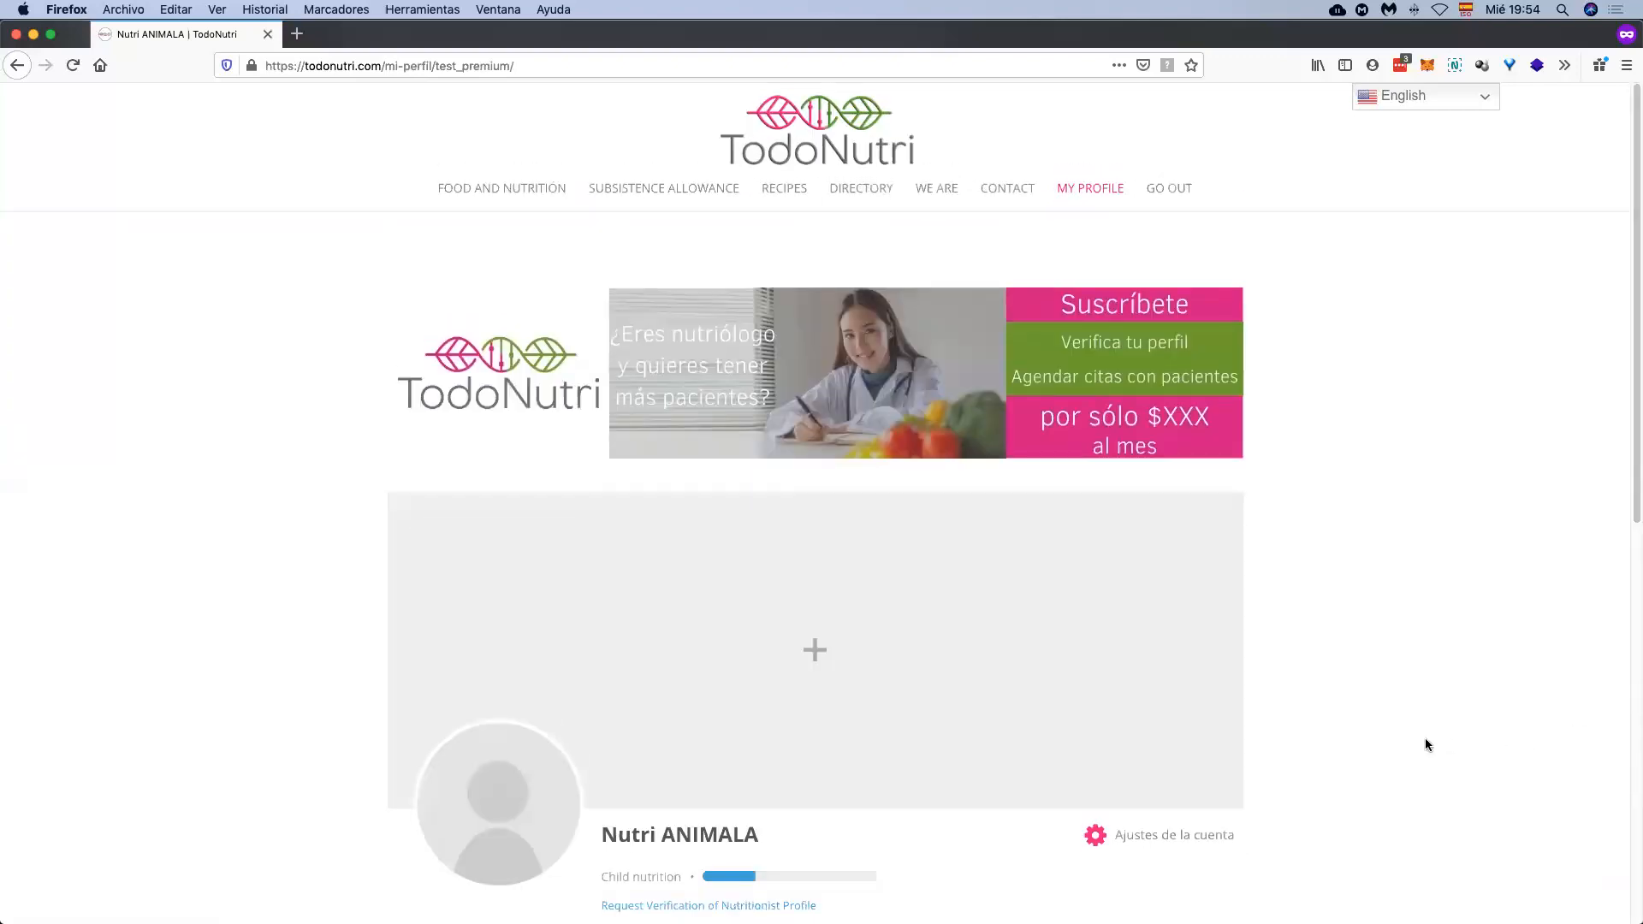
pyautogui.scroll(-4, 1427, 744)
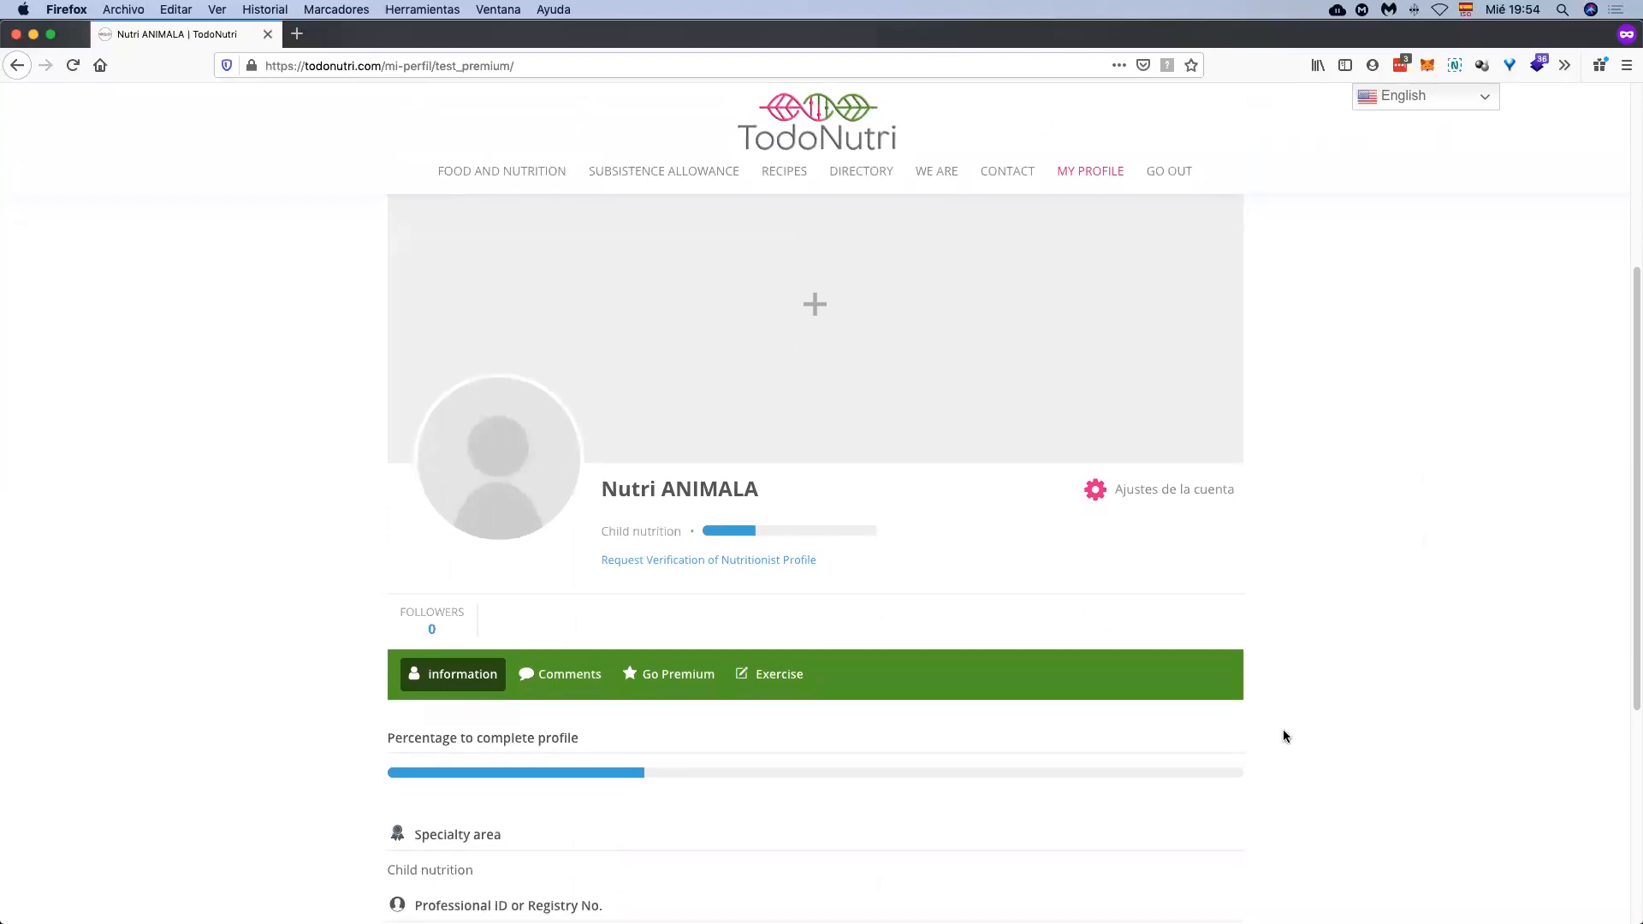
pyautogui.scroll(-2, 1282, 730)
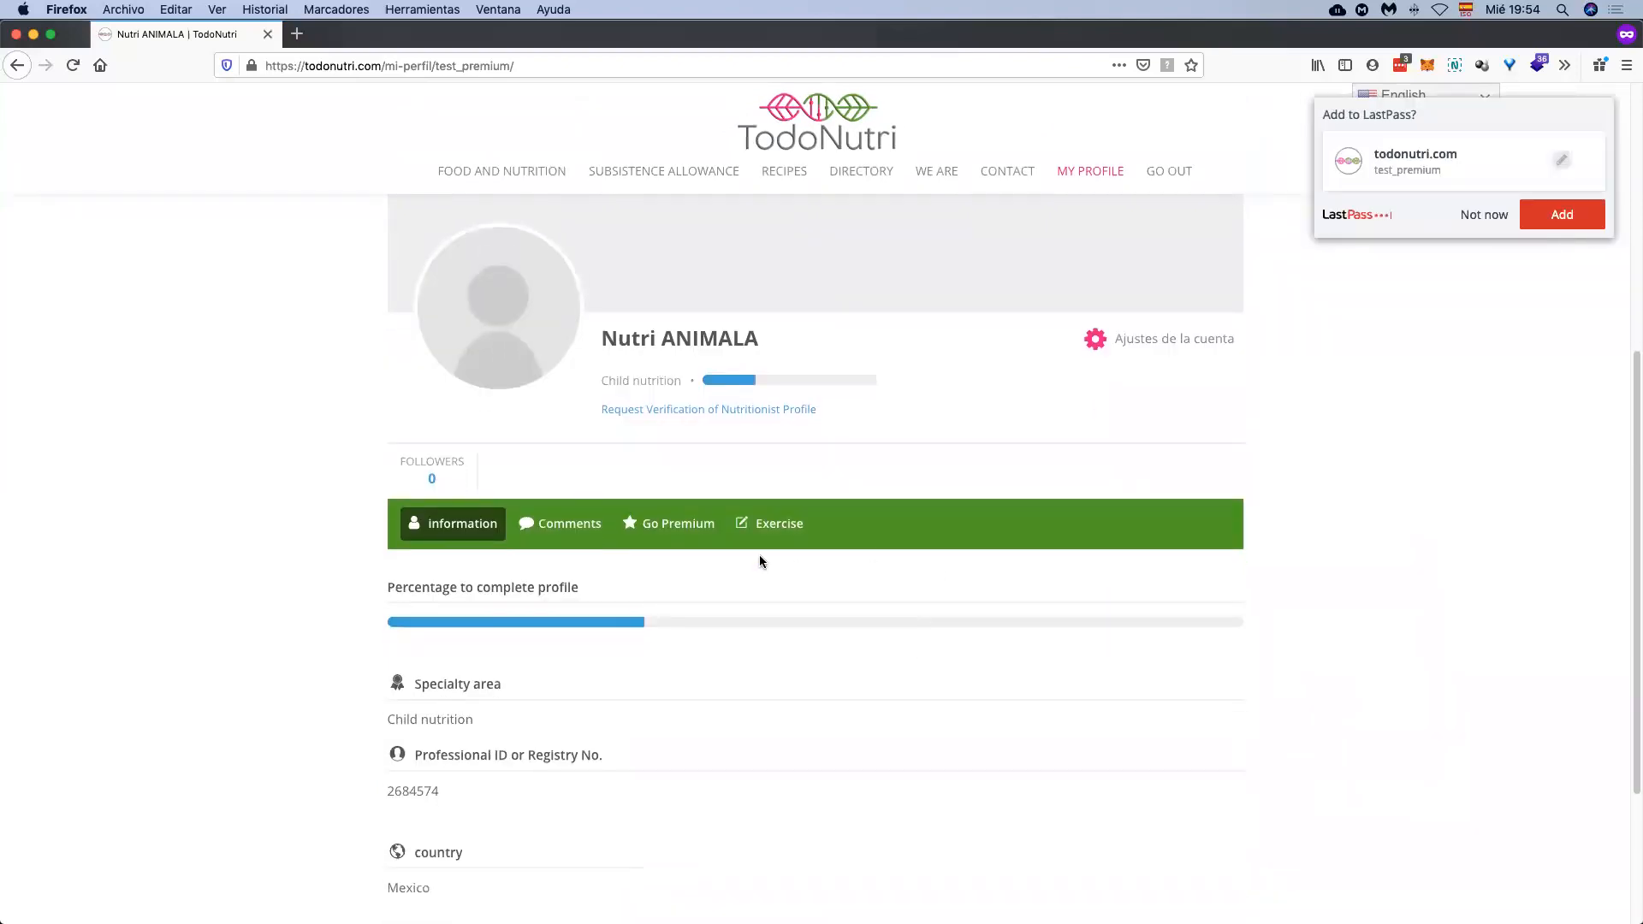
pyautogui.click(1484, 215)
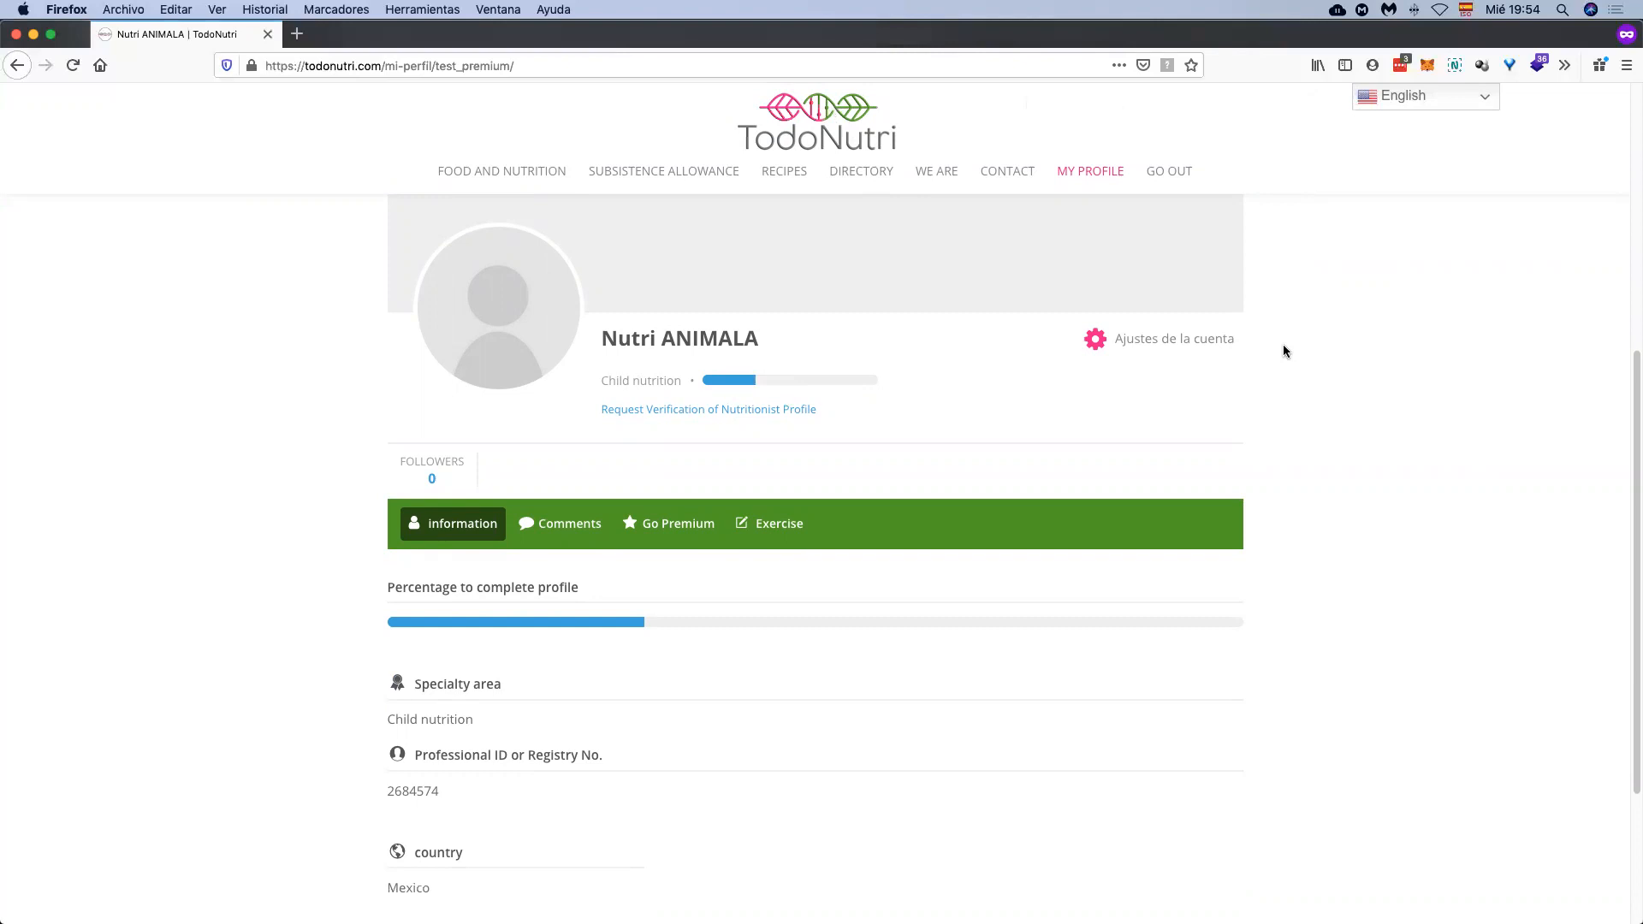
pyautogui.scroll(5, 1282, 344)
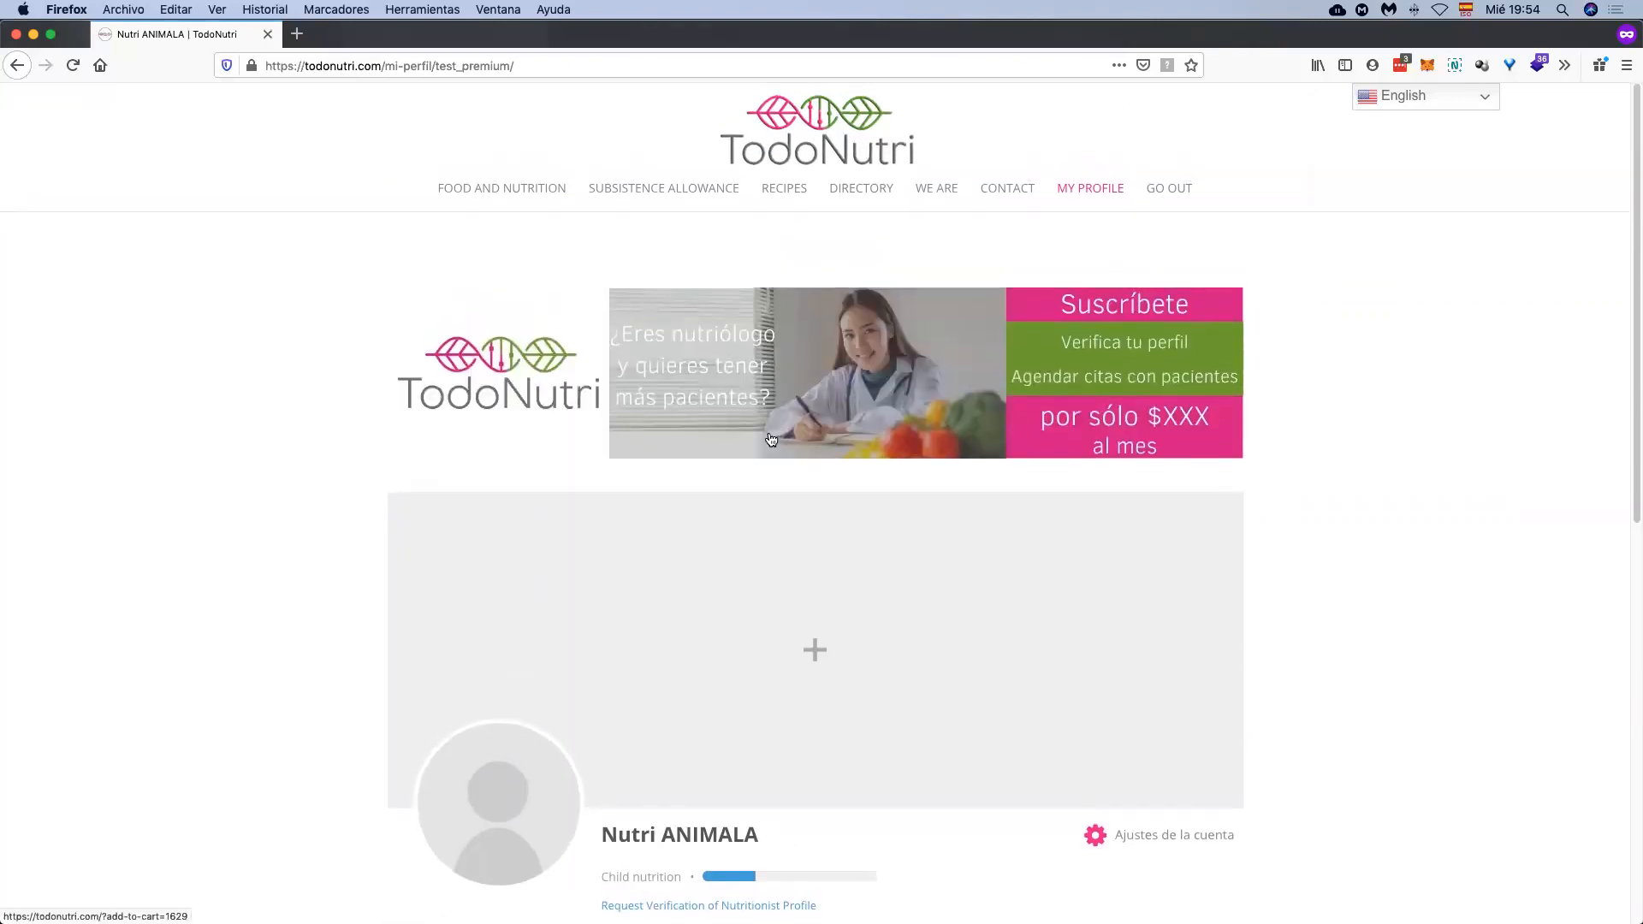
pyautogui.scroll(-8, 680, 395)
# Step: Browse the Go Premium plans and highlight the 'Online agenda' feature
pyautogui.click(692, 304)
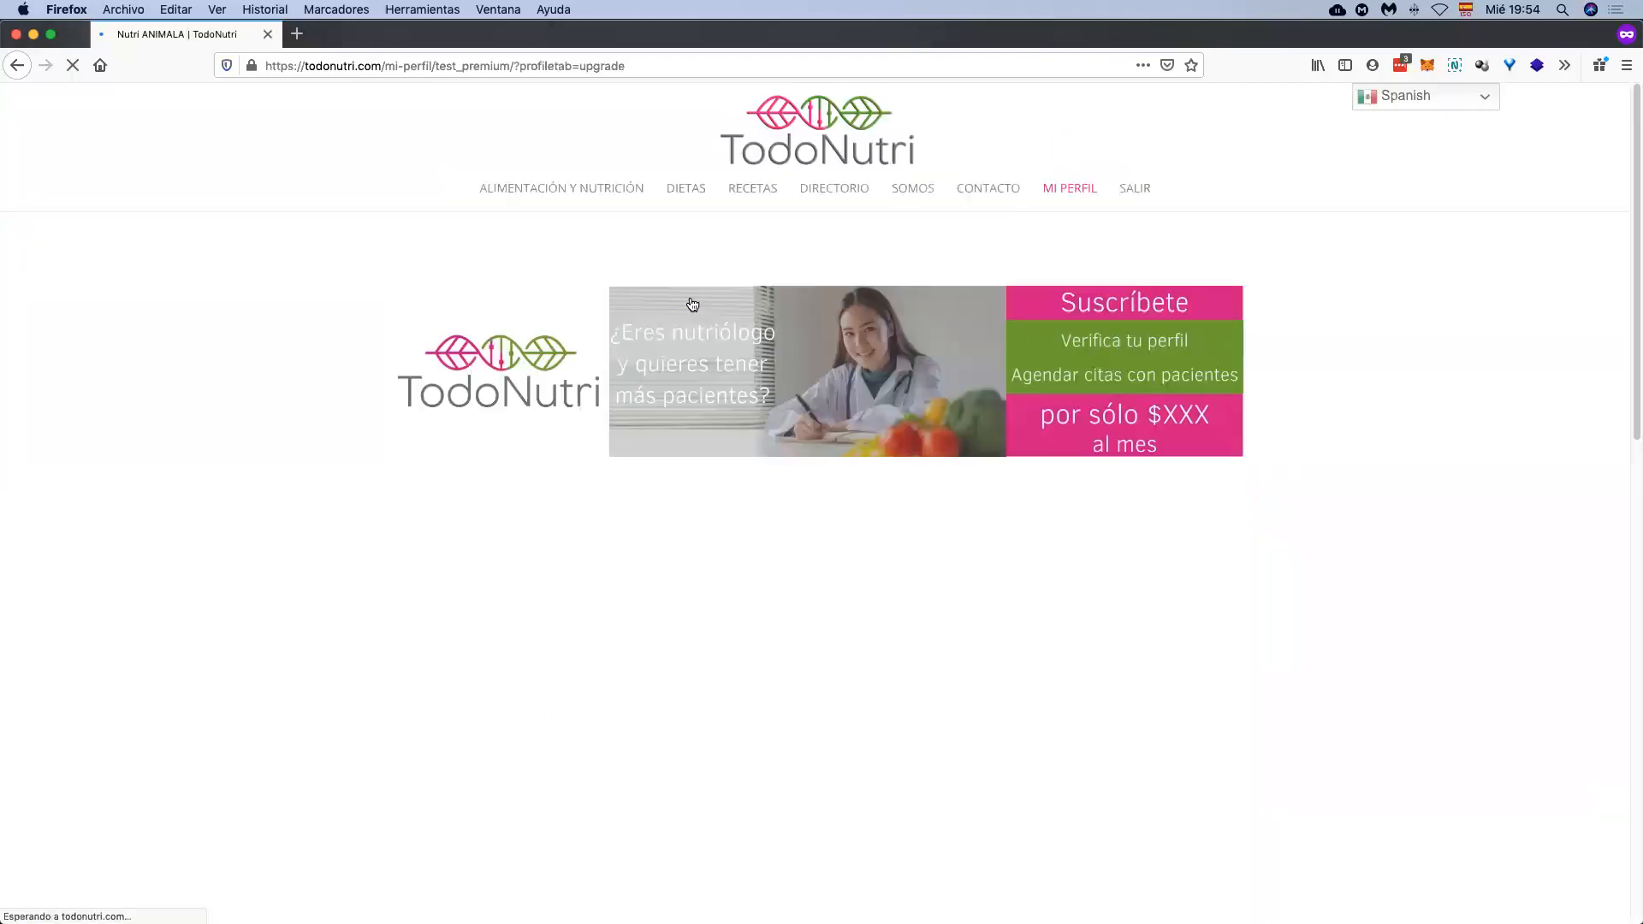
pyautogui.scroll(-5, 836, 486)
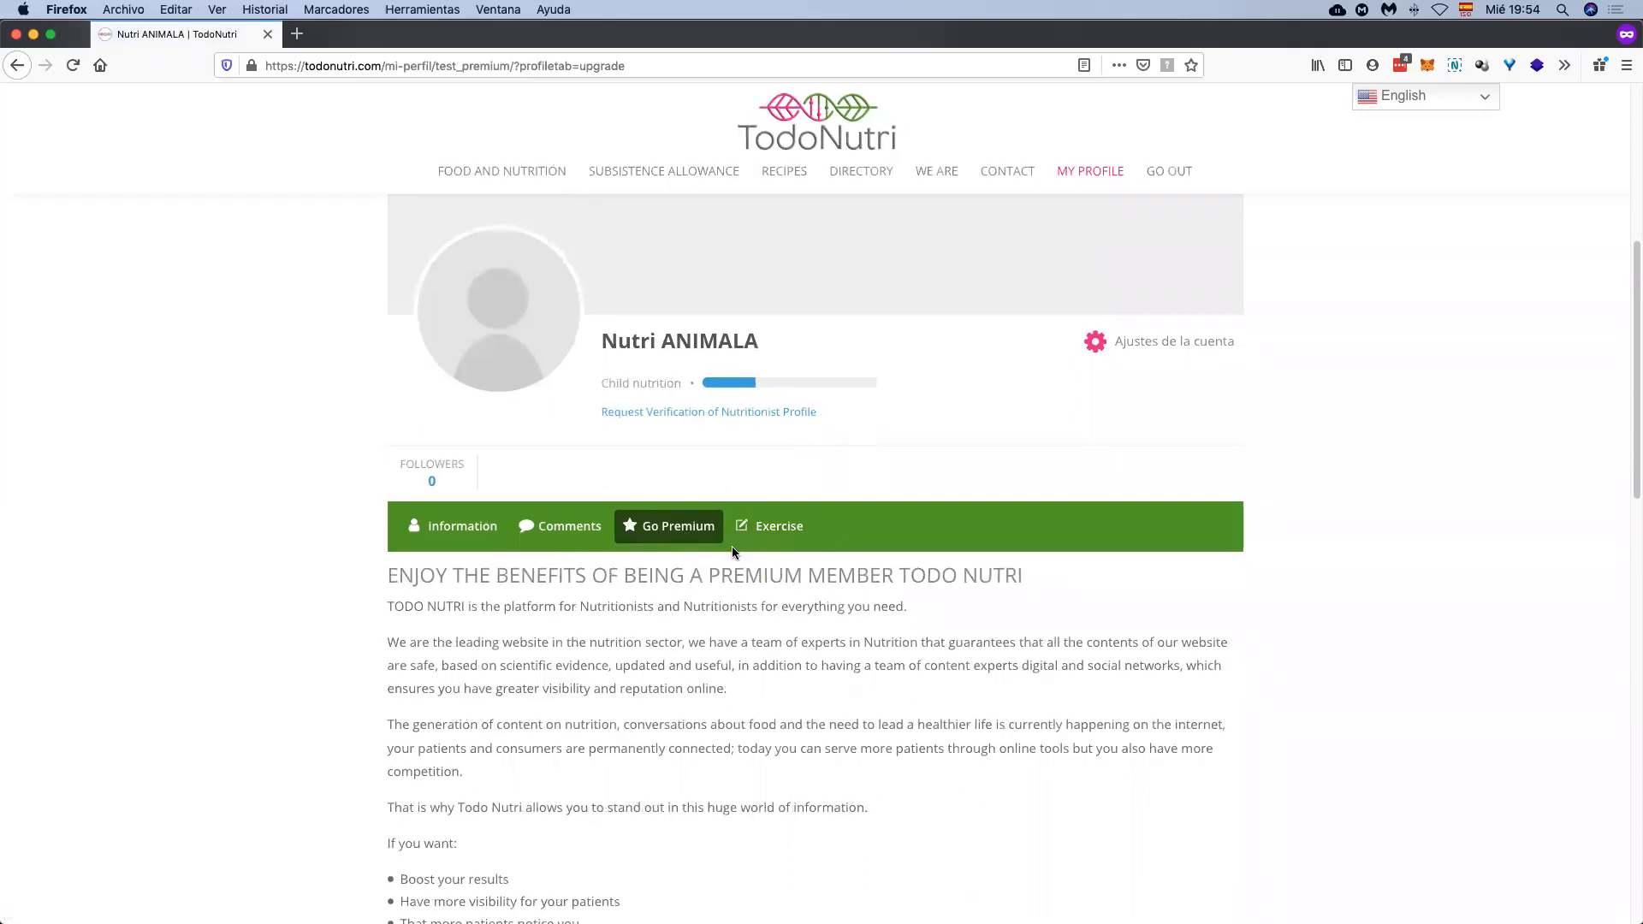
pyautogui.scroll(-3, 644, 548)
pyautogui.scroll(-12, 643, 548)
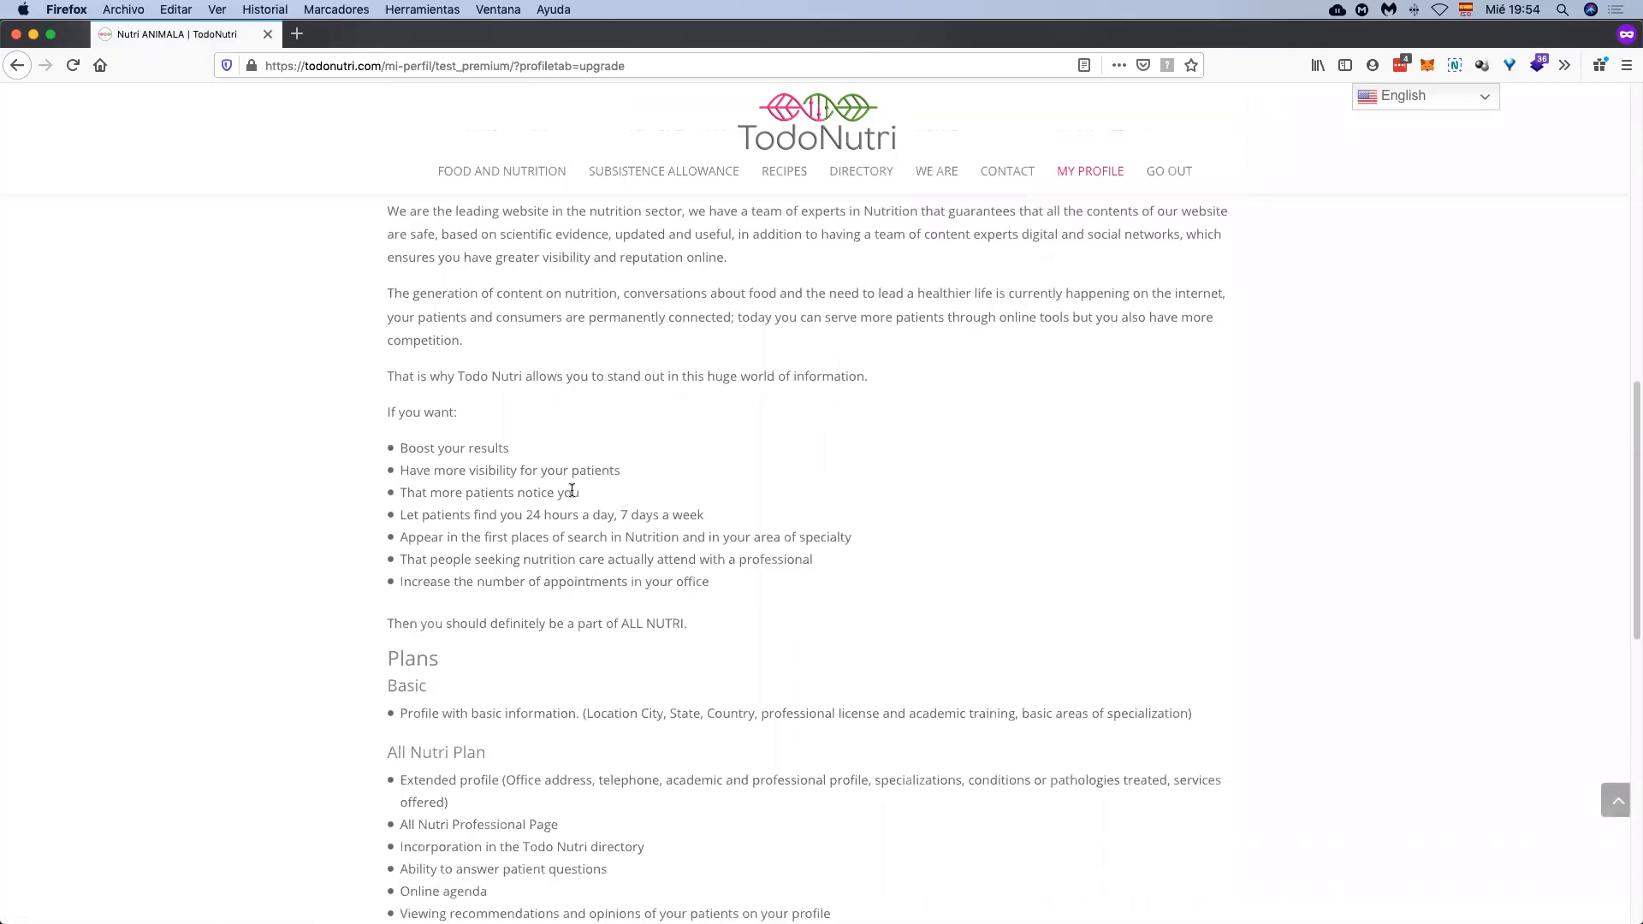
pyautogui.scroll(4, 575, 484)
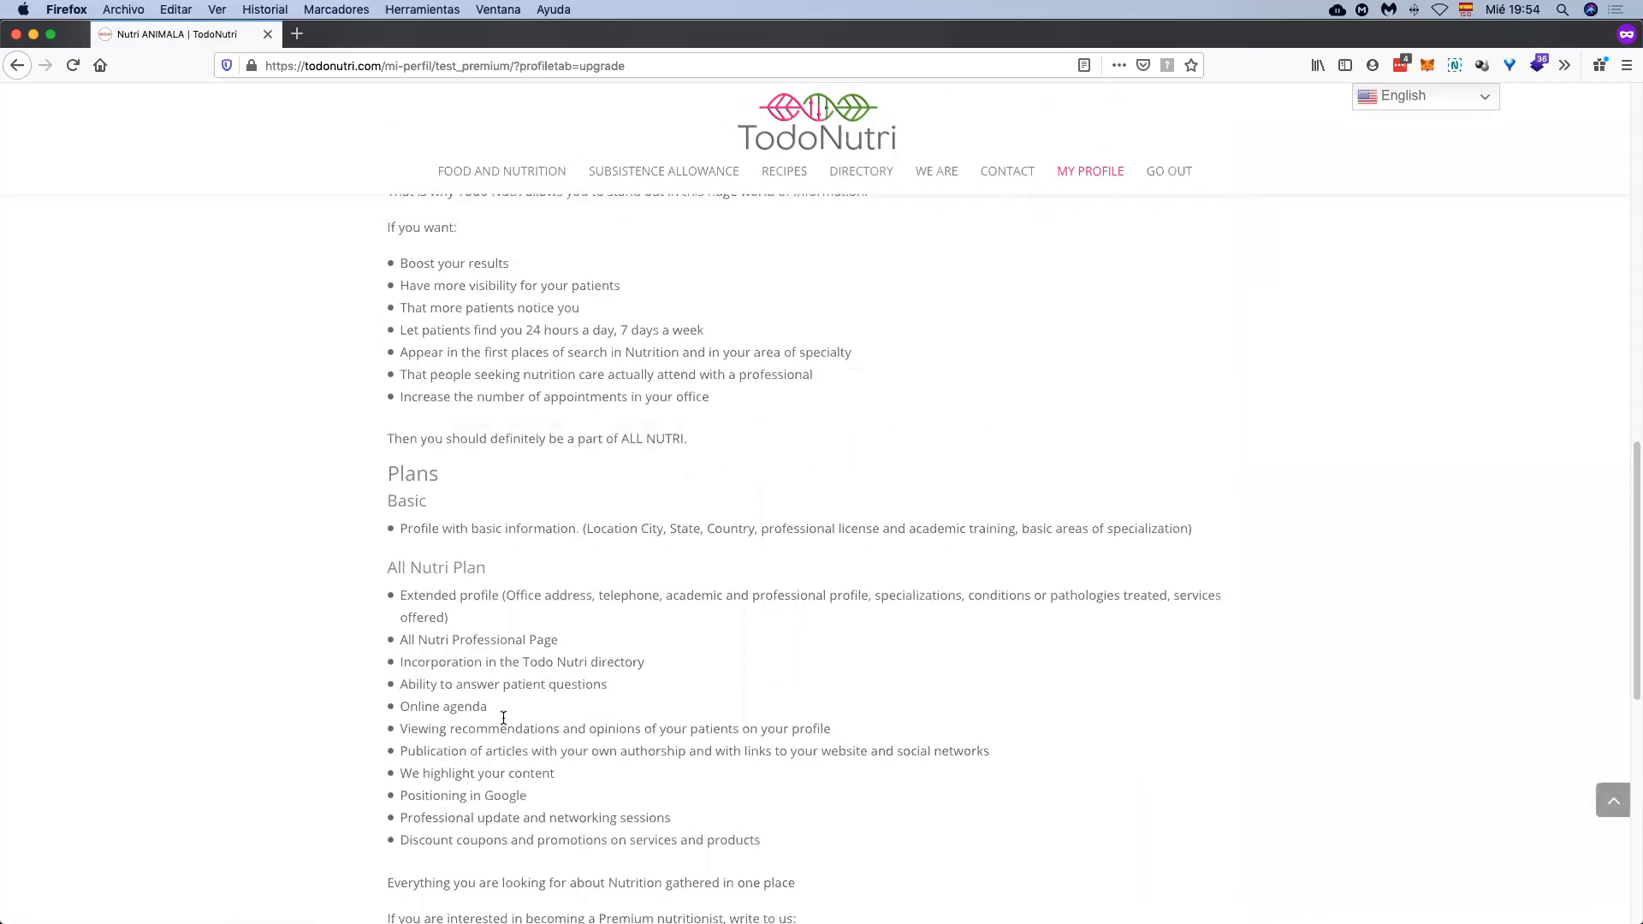
pyautogui.moveTo(433, 706); pyautogui.dragTo(487, 707)
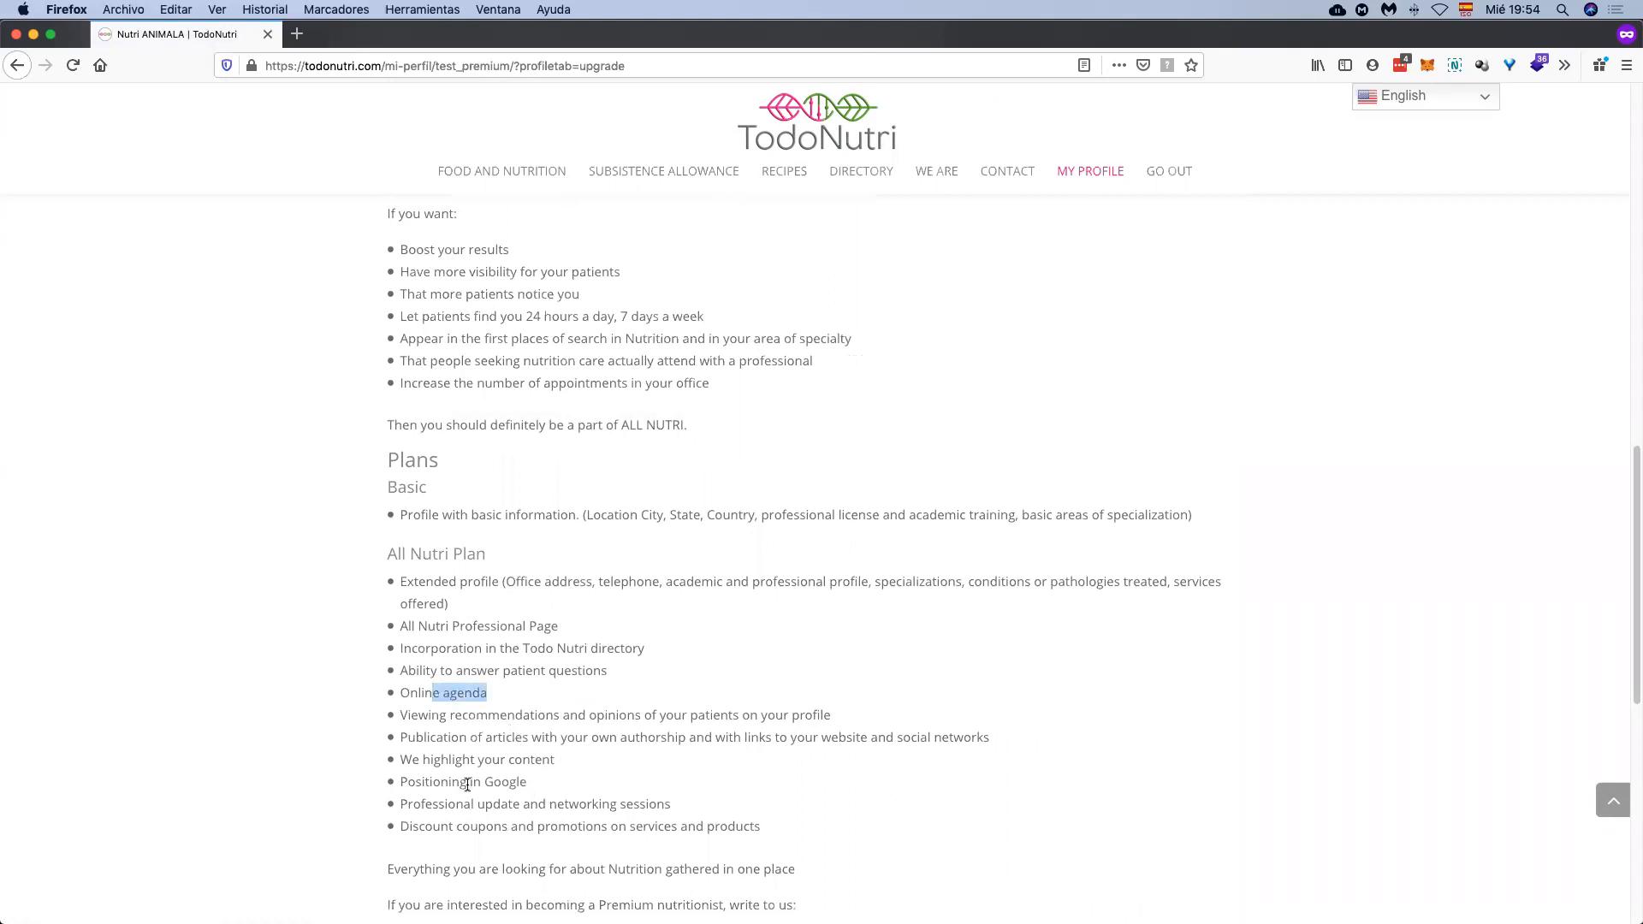
pyautogui.scroll(10, 646, 715)
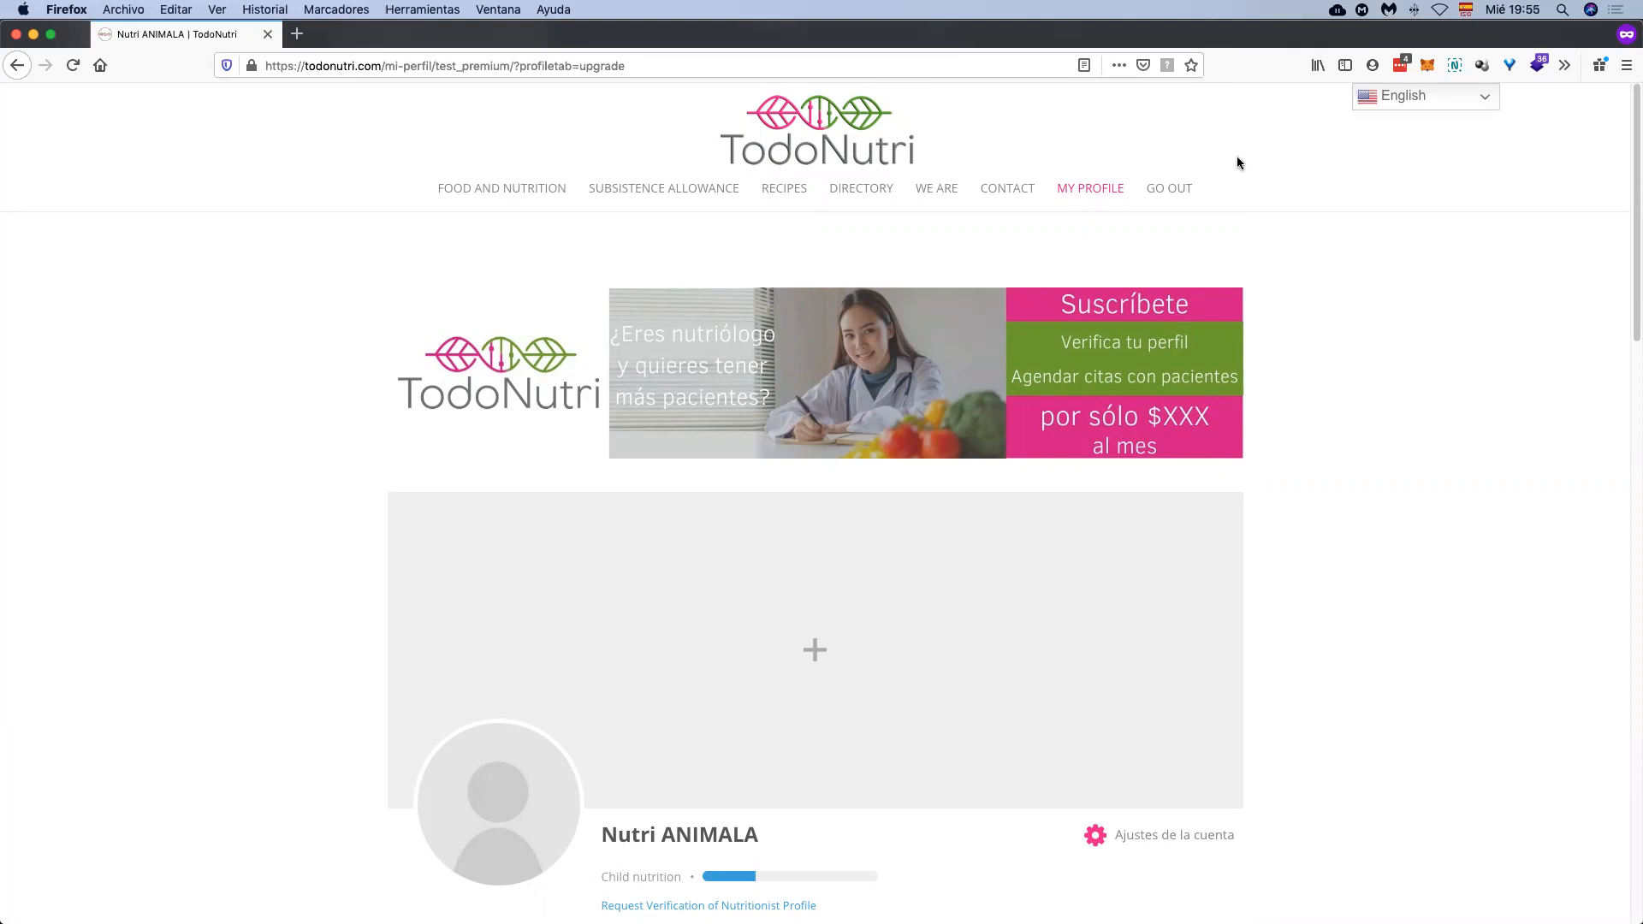
pyautogui.scroll(-6, 1236, 156)
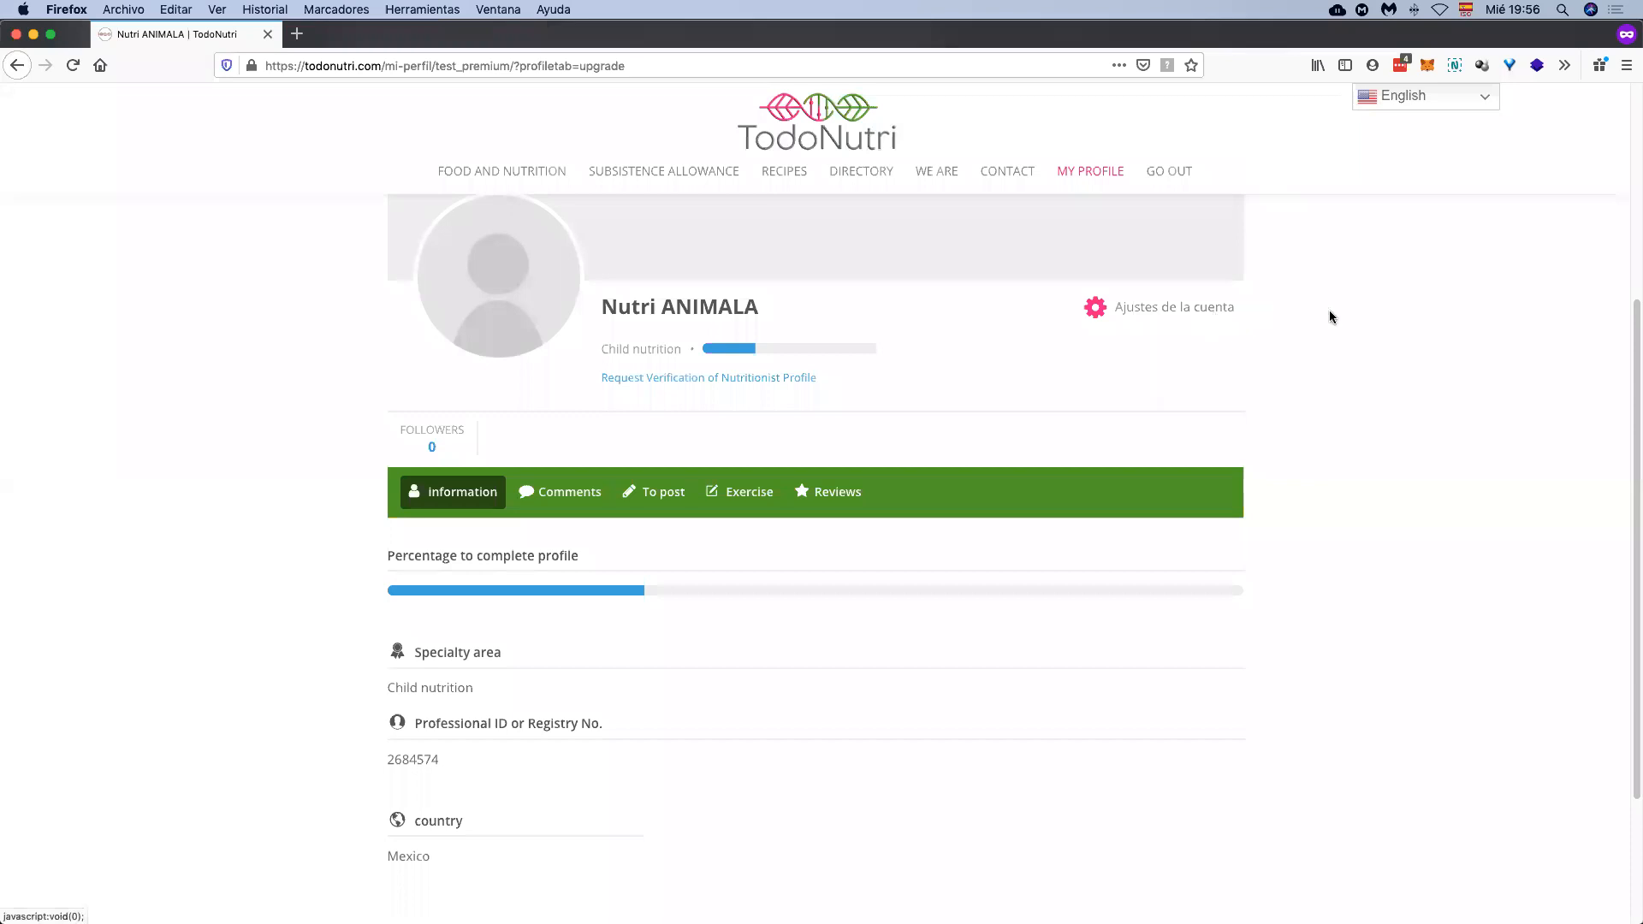
# Step: Open the profile editor from Ajustes de la cuenta and try saving the profile
pyautogui.scroll(-2, 1353, 309)
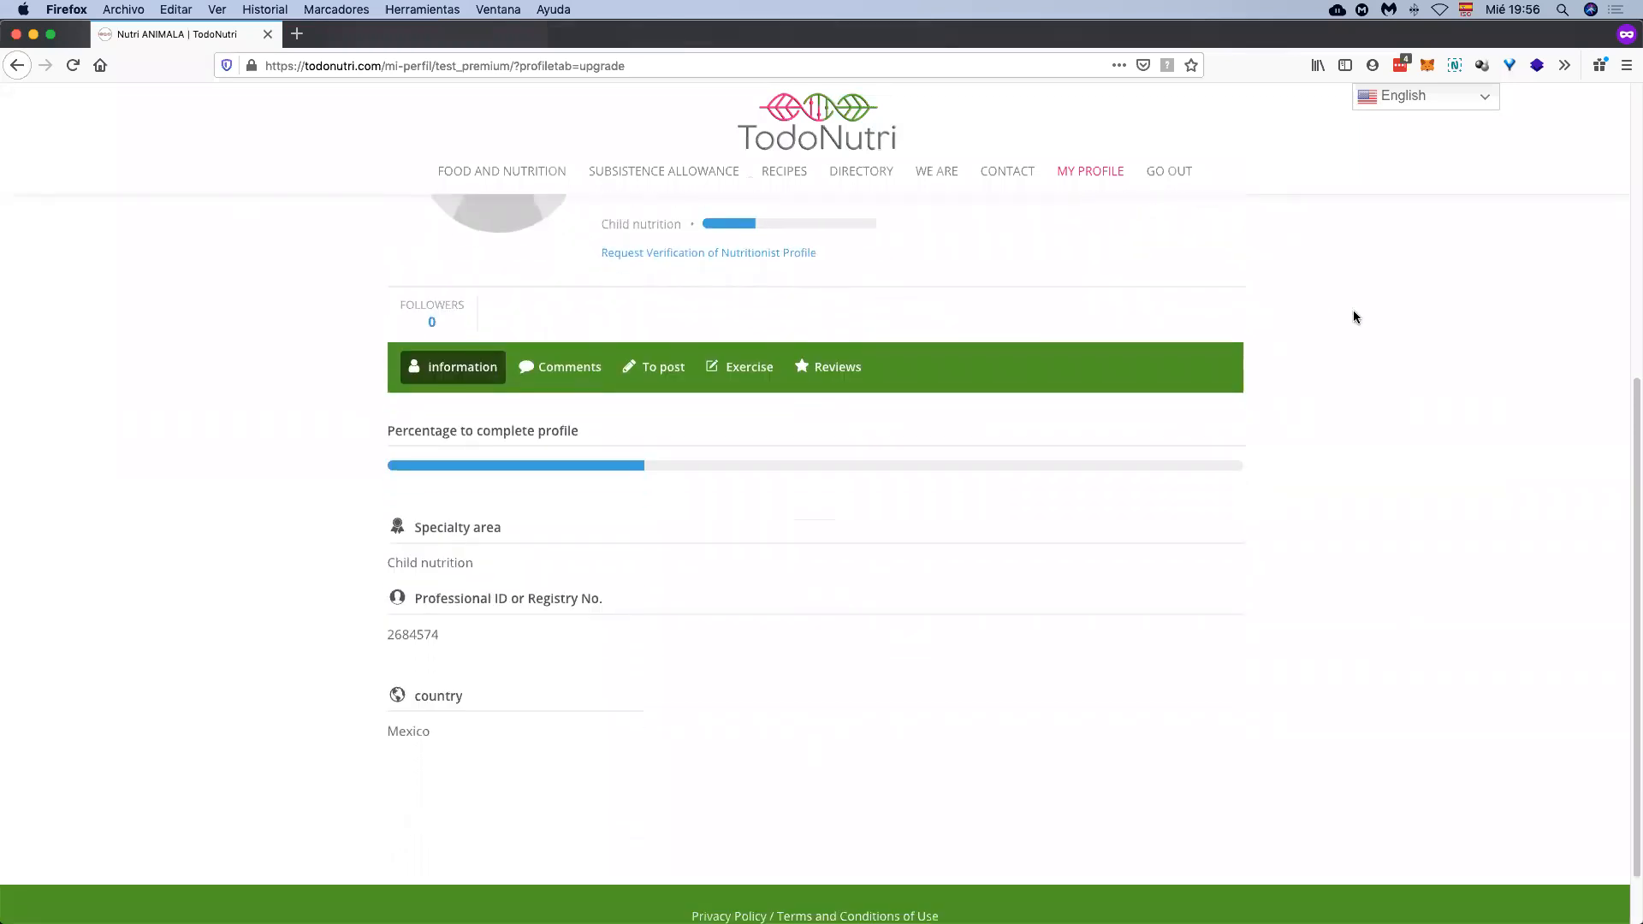
pyautogui.scroll(4, 1216, 330)
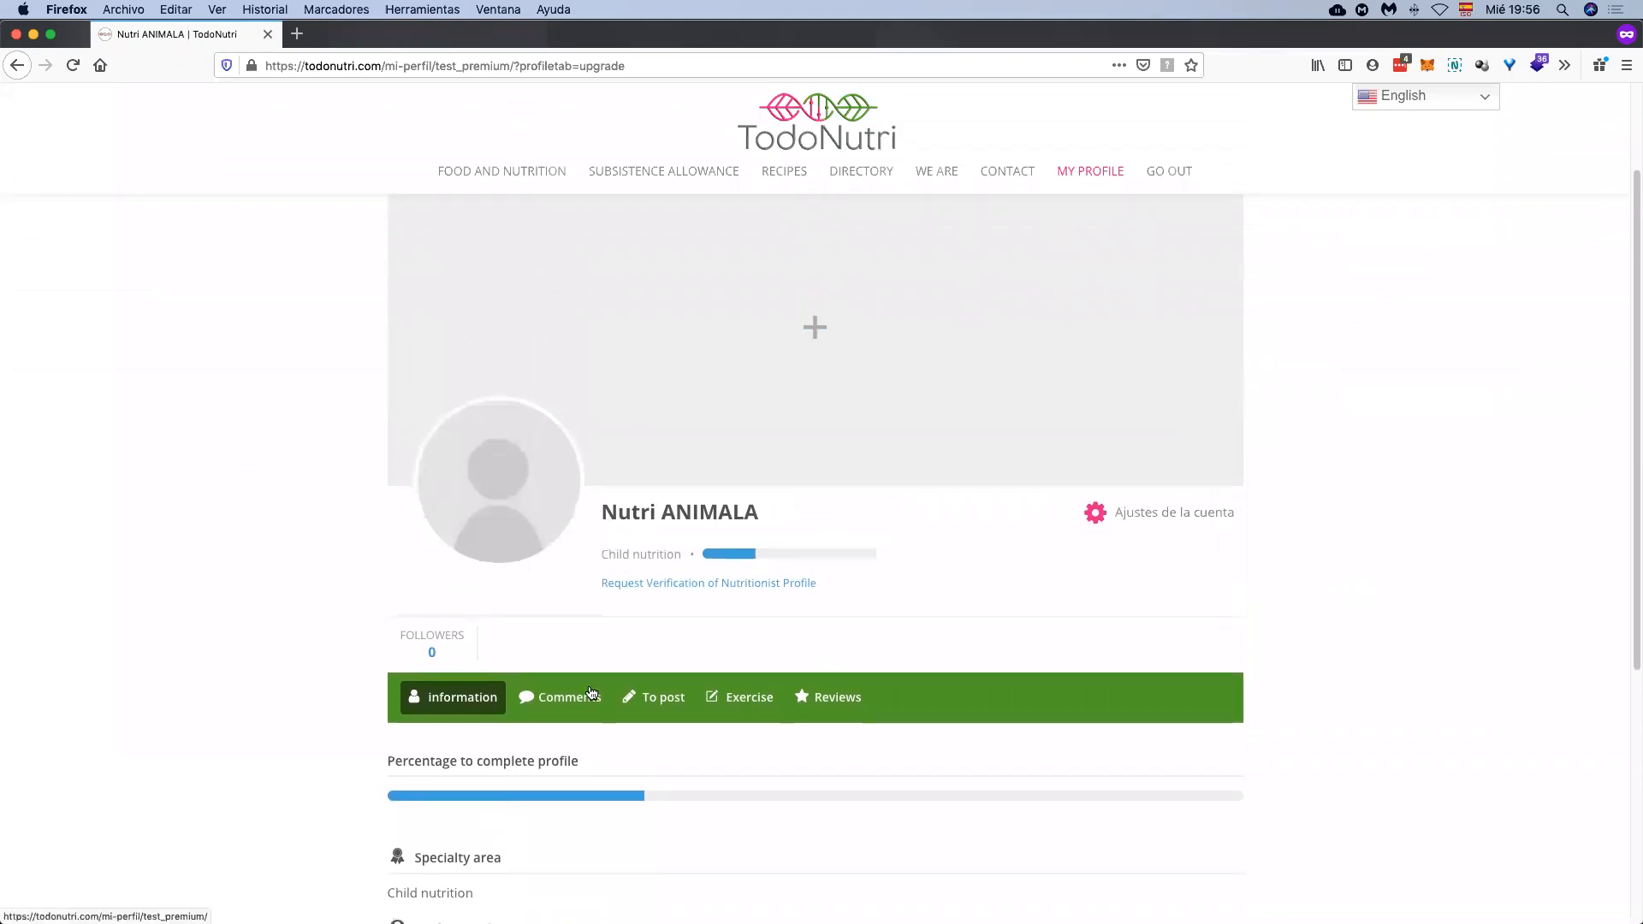
pyautogui.click(1202, 521)
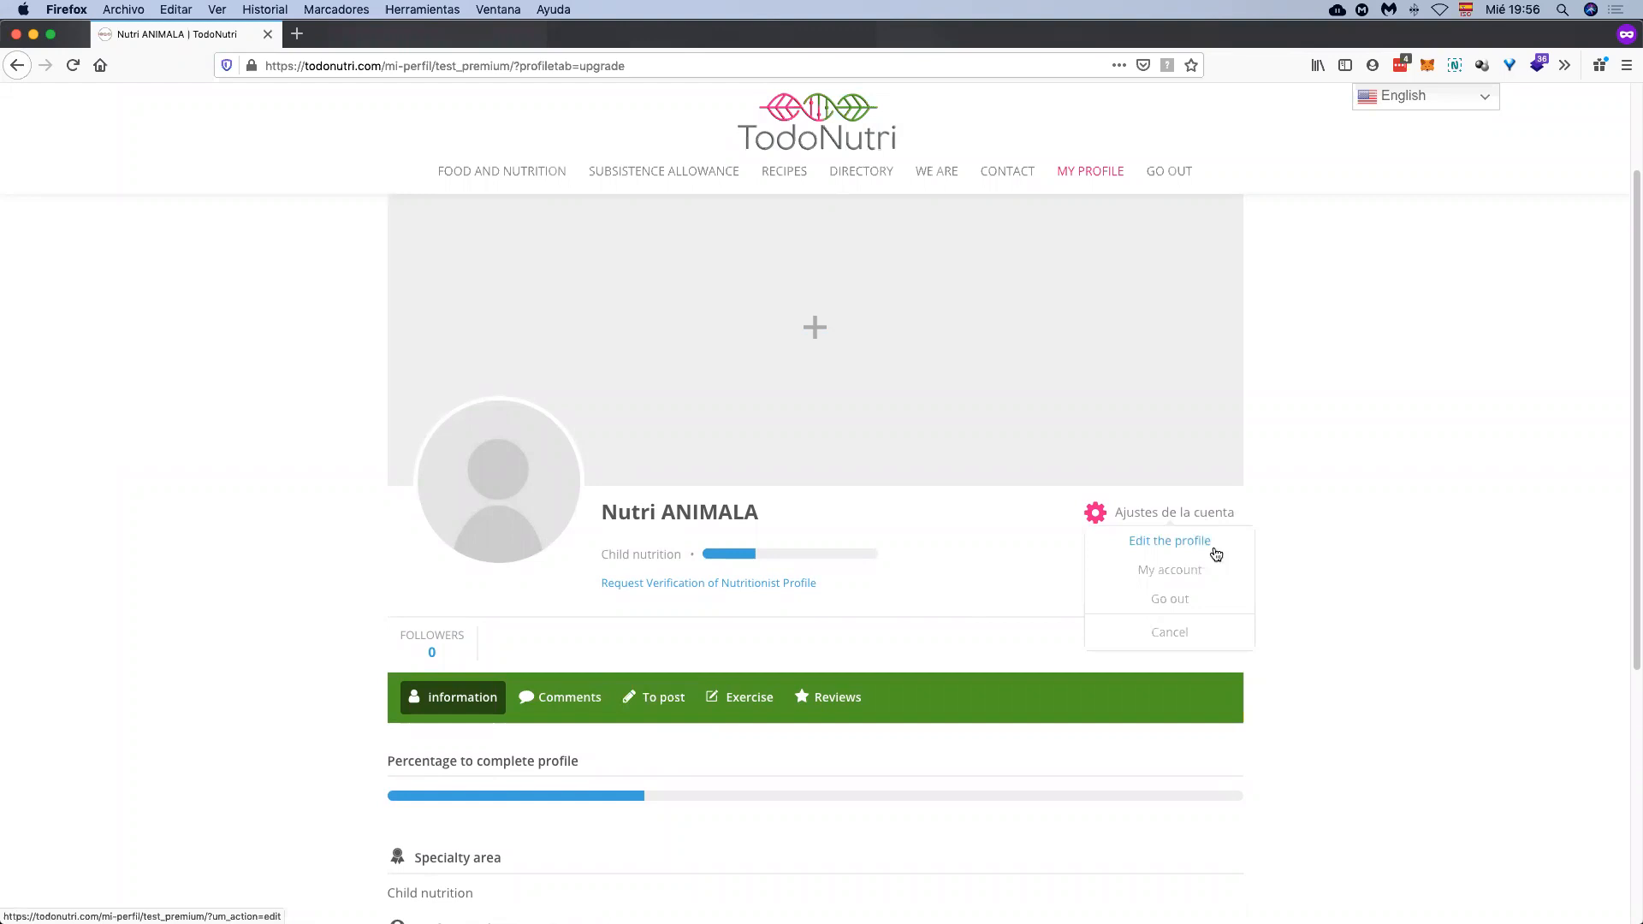
pyautogui.click(1195, 551)
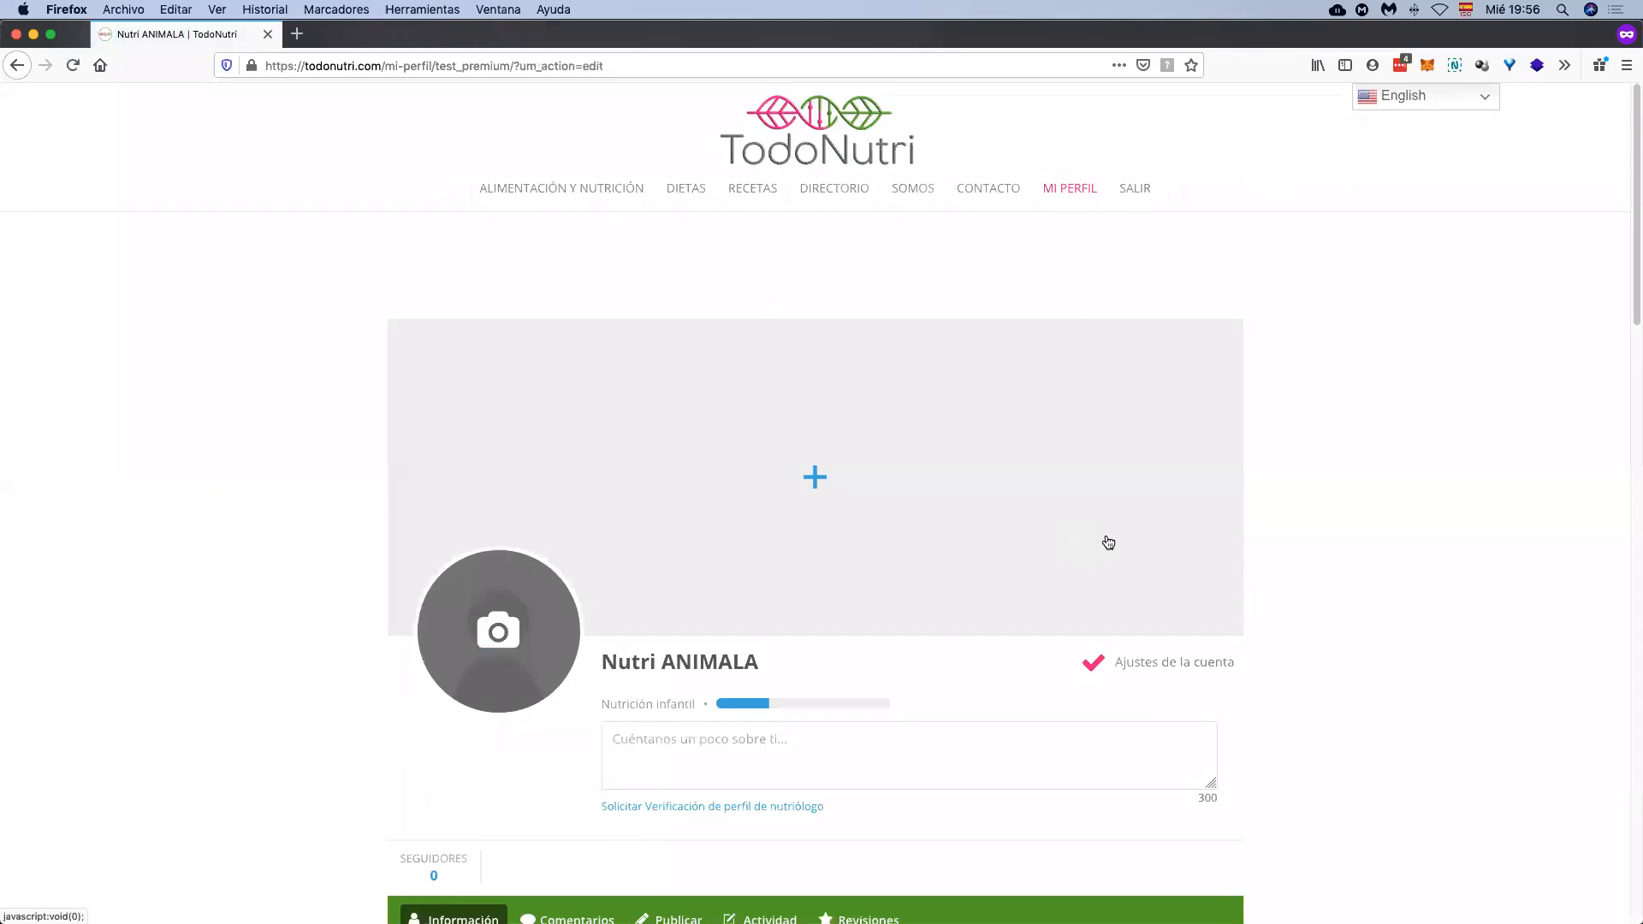
pyautogui.scroll(-4, 1108, 541)
pyautogui.scroll(-4, 768, 582)
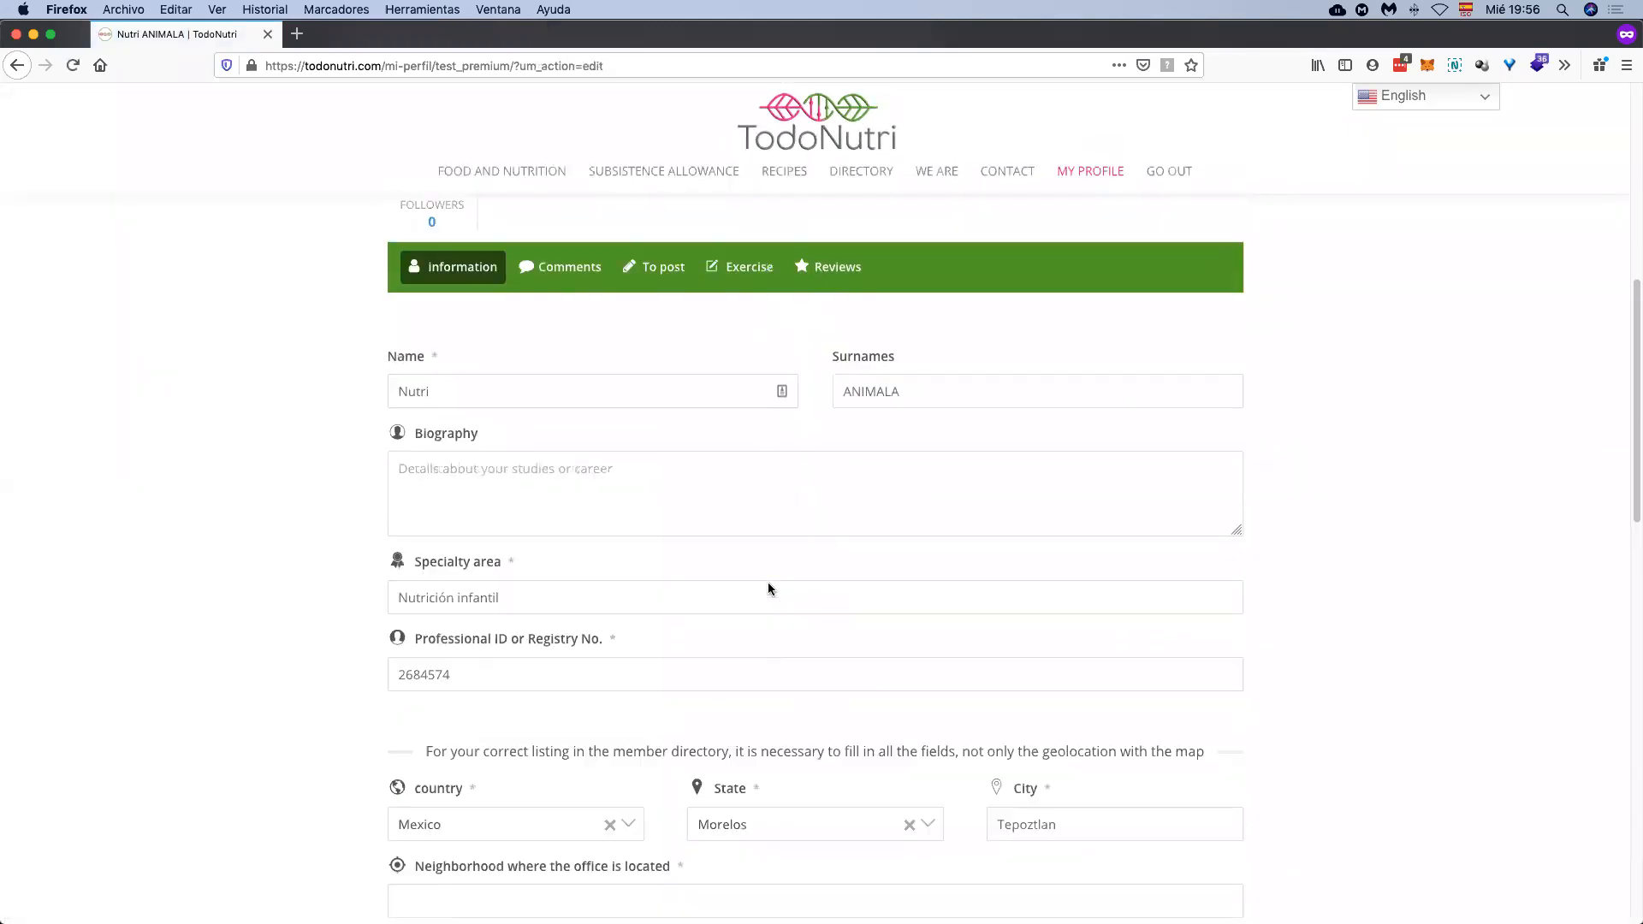
pyautogui.scroll(-7, 769, 585)
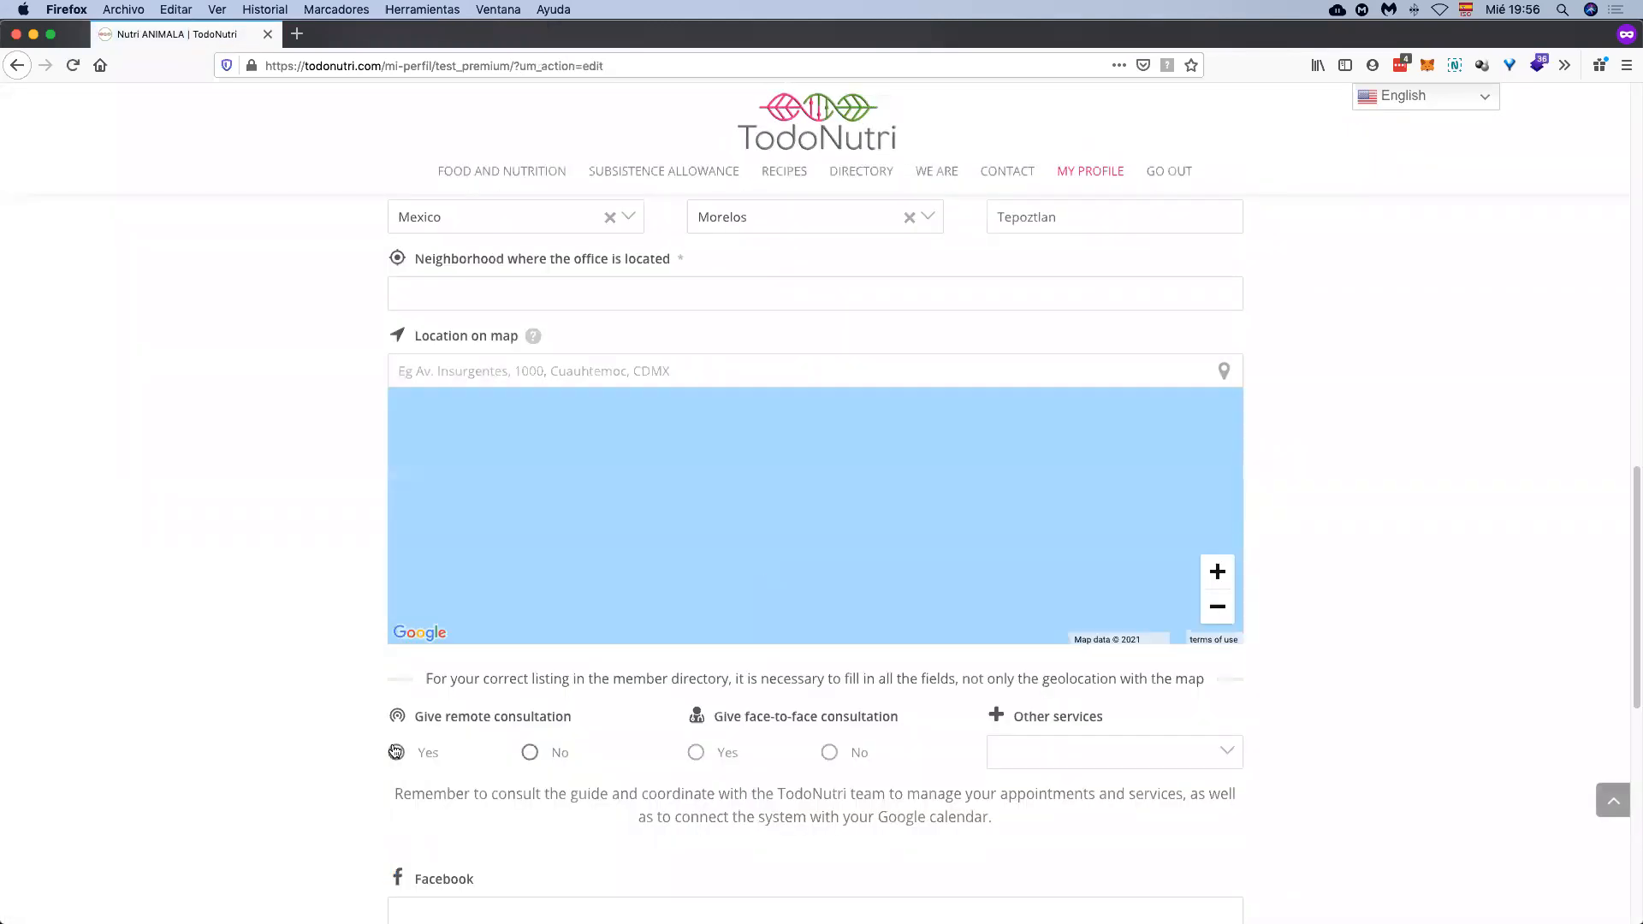
pyautogui.scroll(-8, 471, 732)
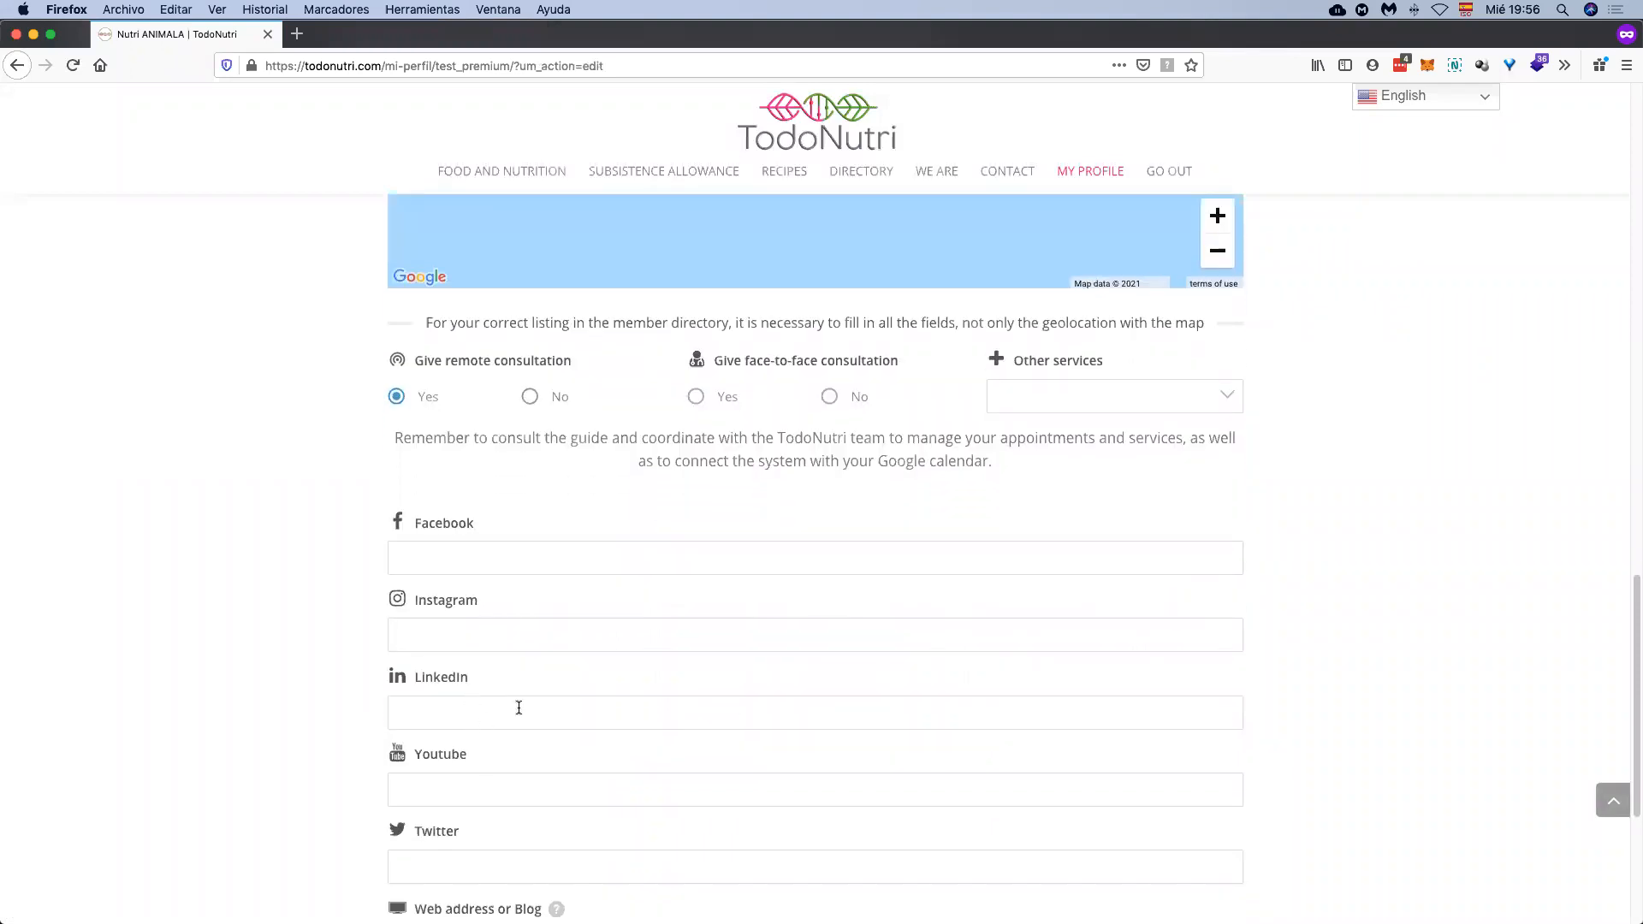
pyautogui.click(548, 665)
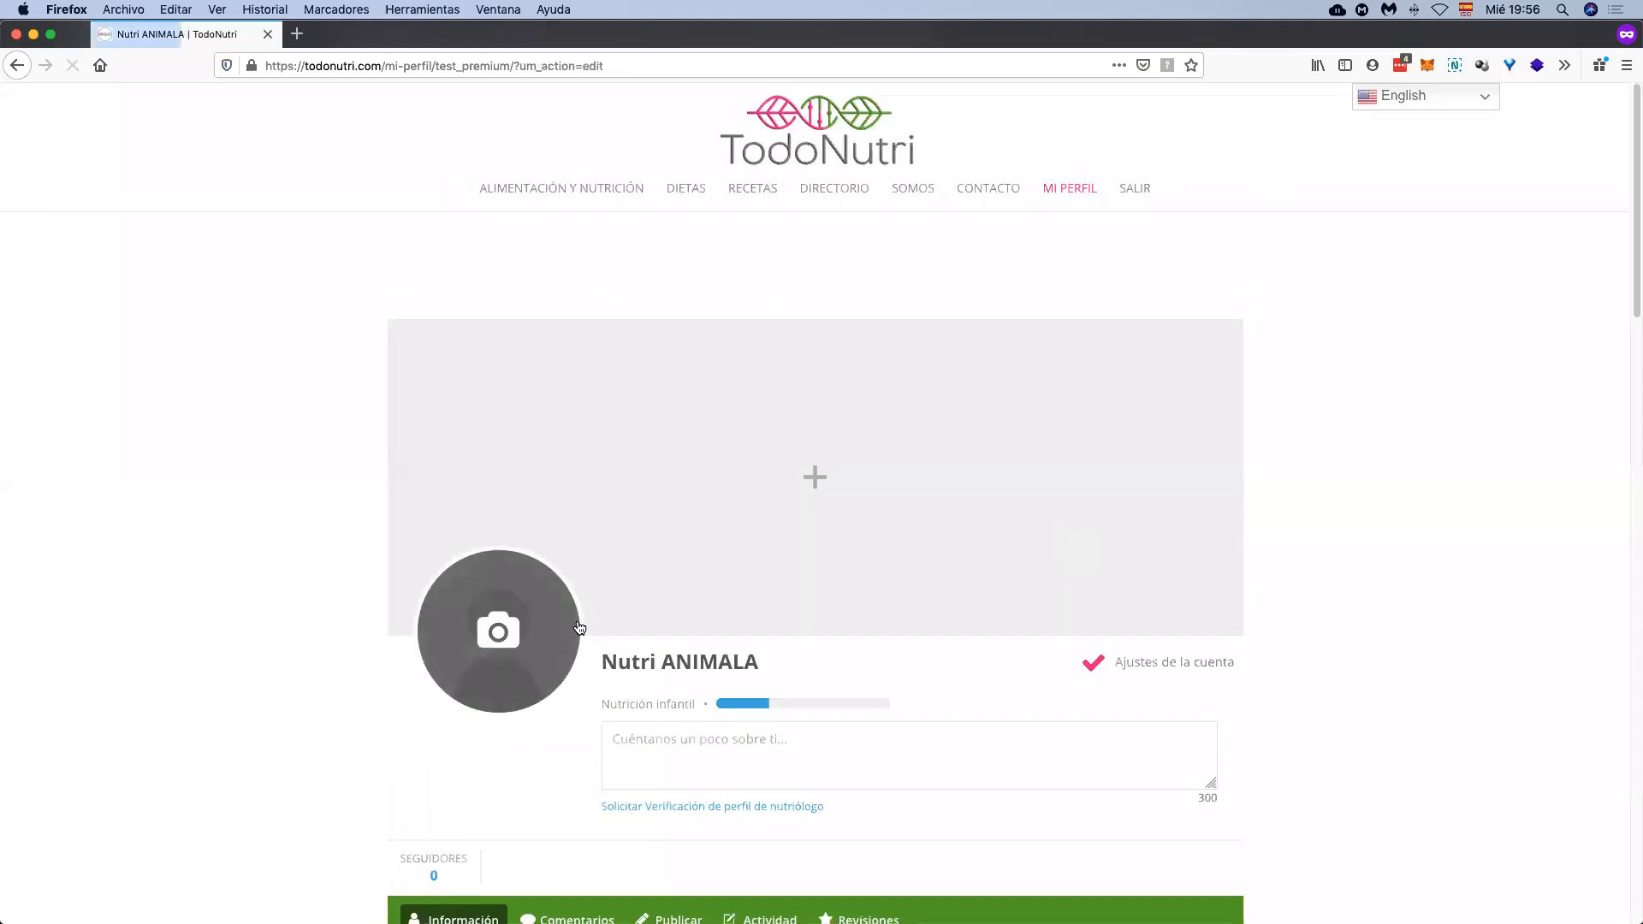
# Step: Enter 'San Jose' as the office neighborhood, fixing its capitalisation, and update the profile
pyautogui.click(550, 627)
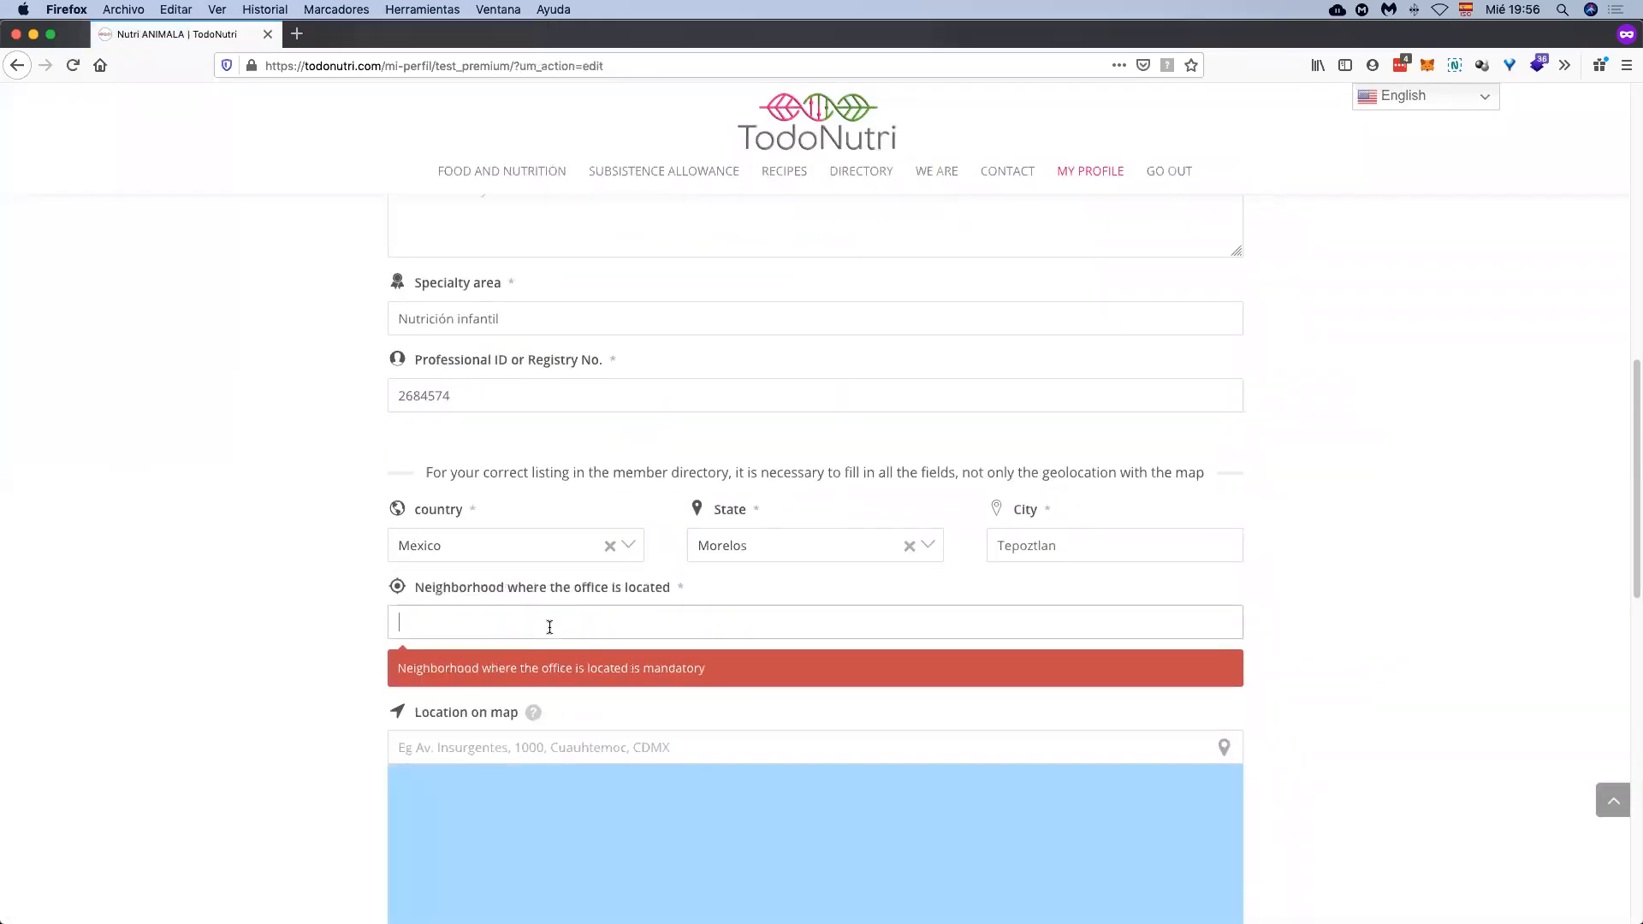
pyautogui.write('San JOse')
pyautogui.moveTo(441, 623); pyautogui.dragTo(426, 623)
pyautogui.write('os')
pyautogui.scroll(-9, 531, 587)
pyautogui.click(541, 740)
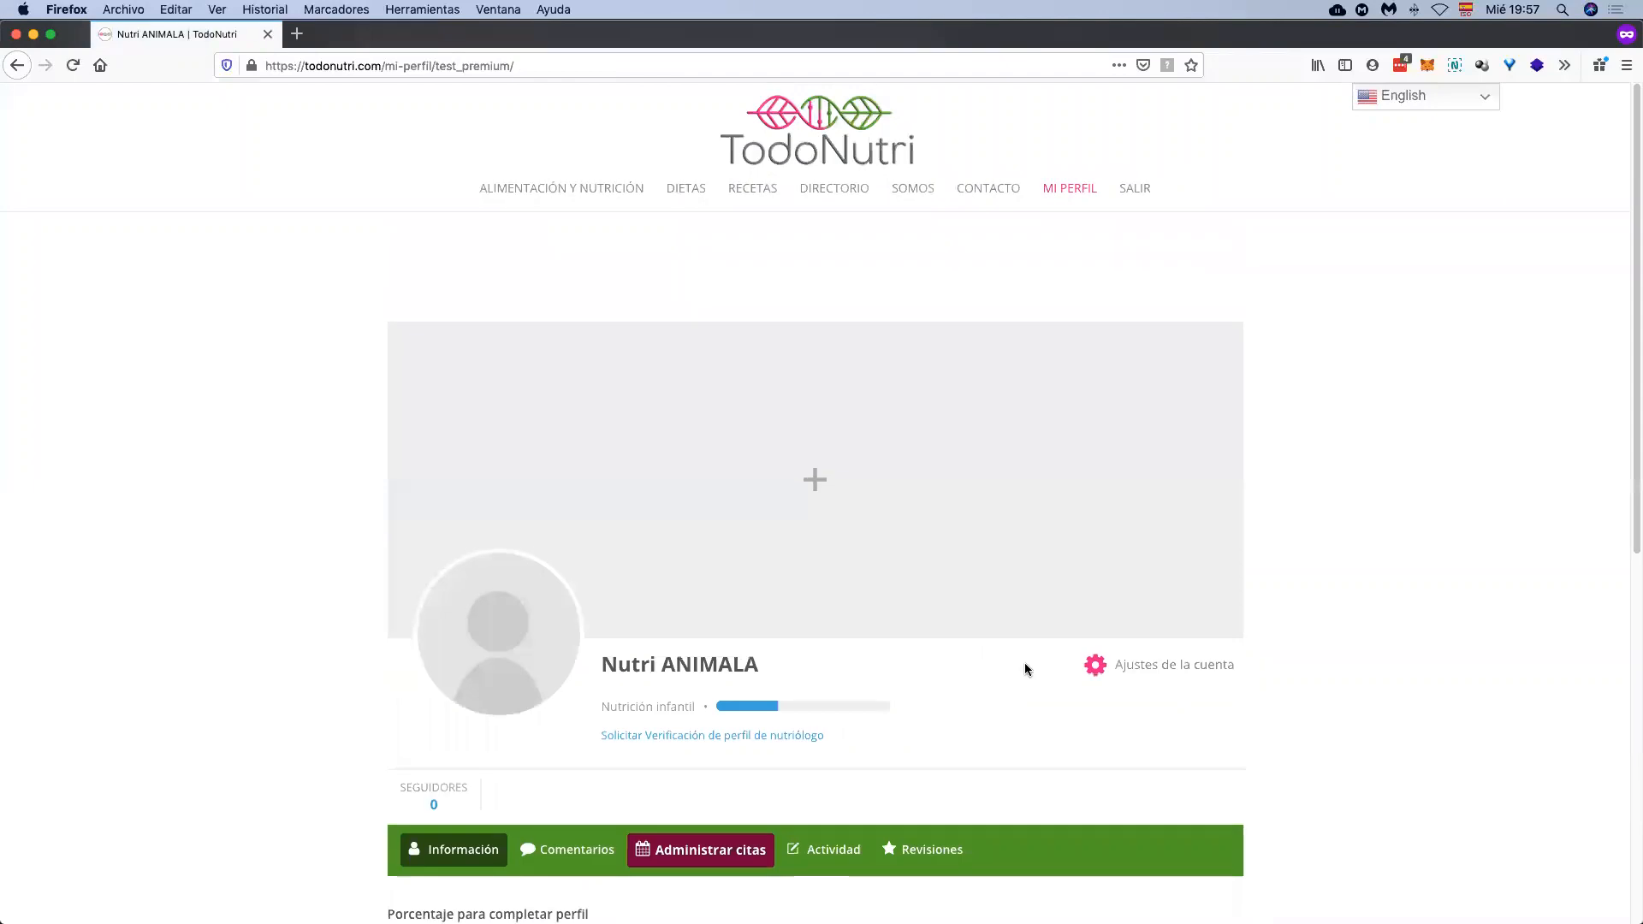
# Step: Go to Manage appointments and follow Set Appointment Preferences into the Bookly staff admin
pyautogui.scroll(-2, 1018, 665)
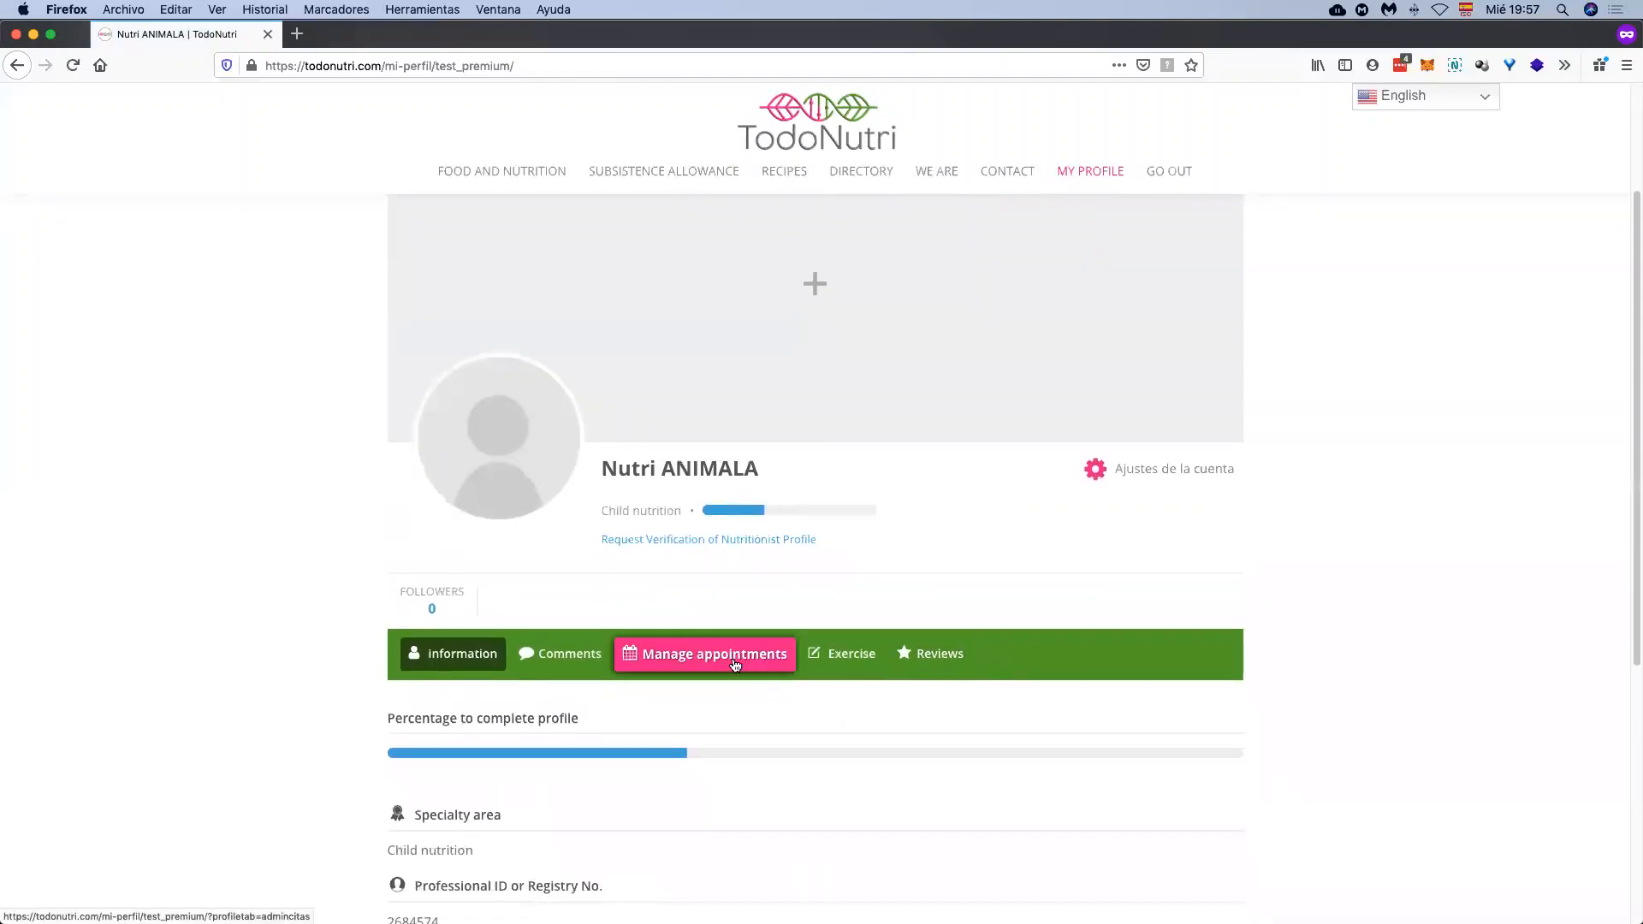
pyautogui.scroll(-2, 750, 666)
pyautogui.click(745, 497)
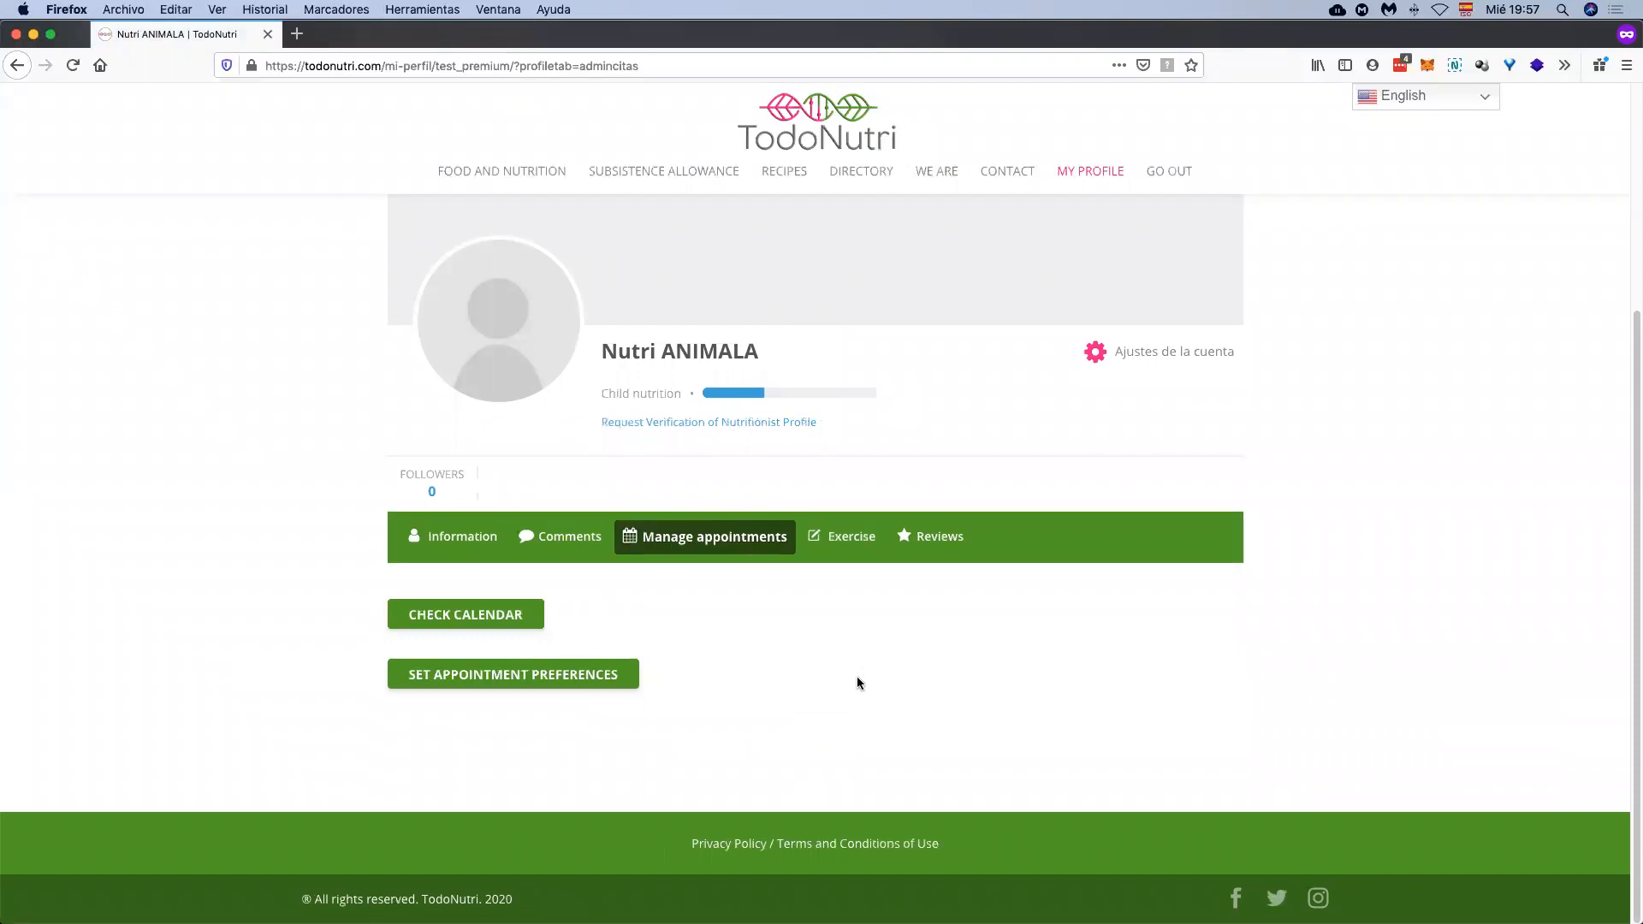
pyautogui.click(518, 680)
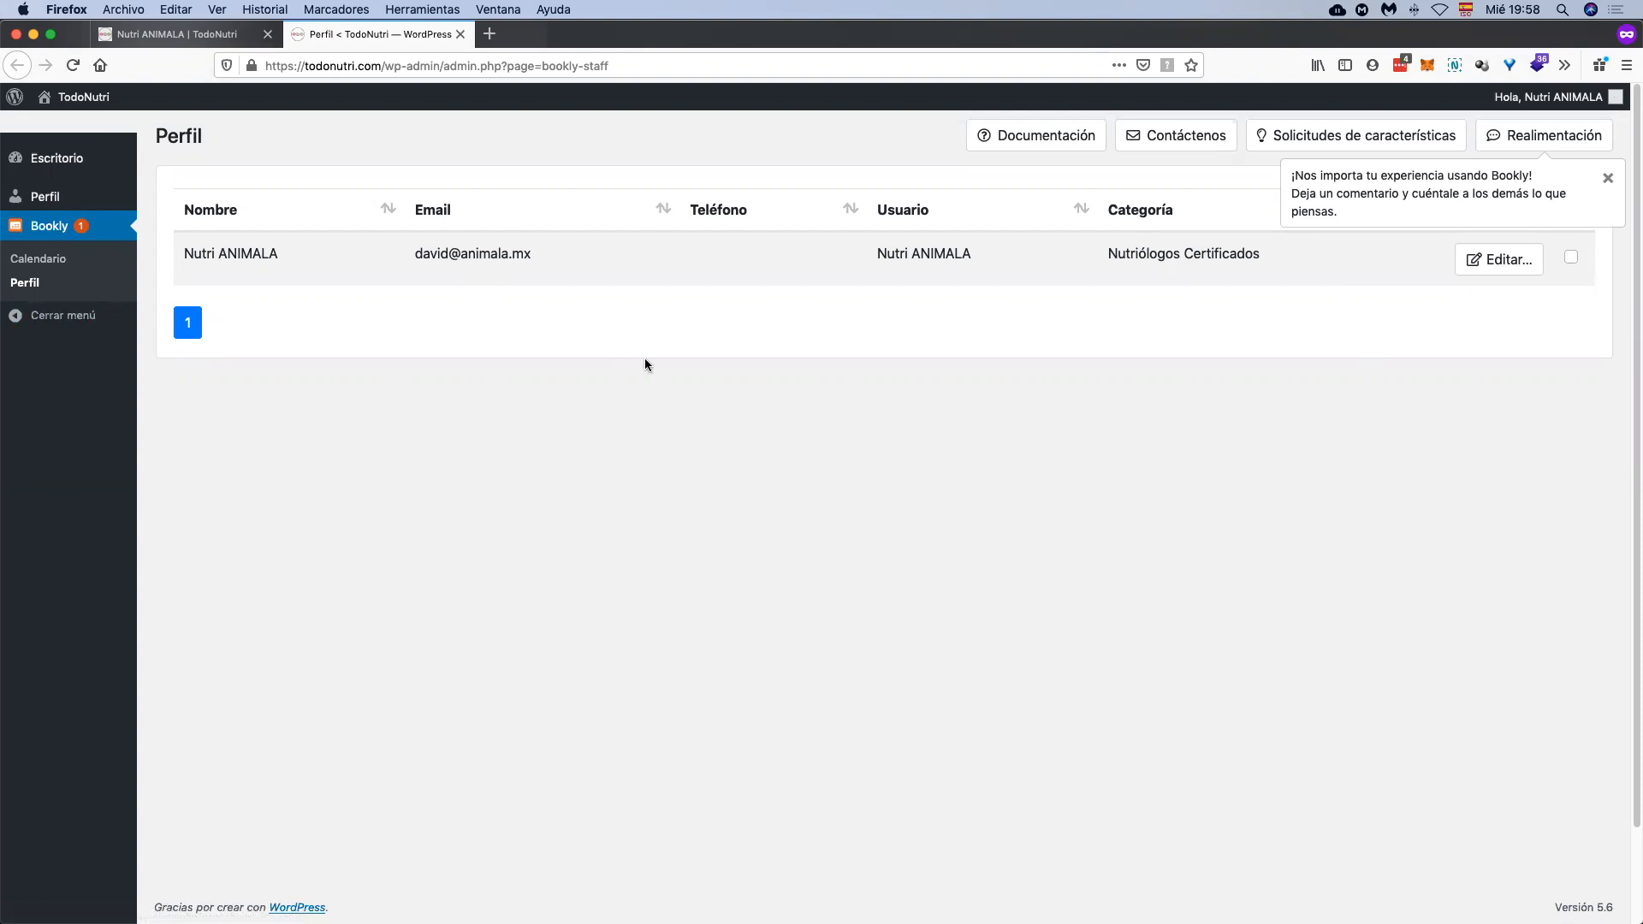
# Step: Edit the nutritionist's Bookly staff entry and start its Google Calendar connection from Avanzado
pyautogui.click(1473, 265)
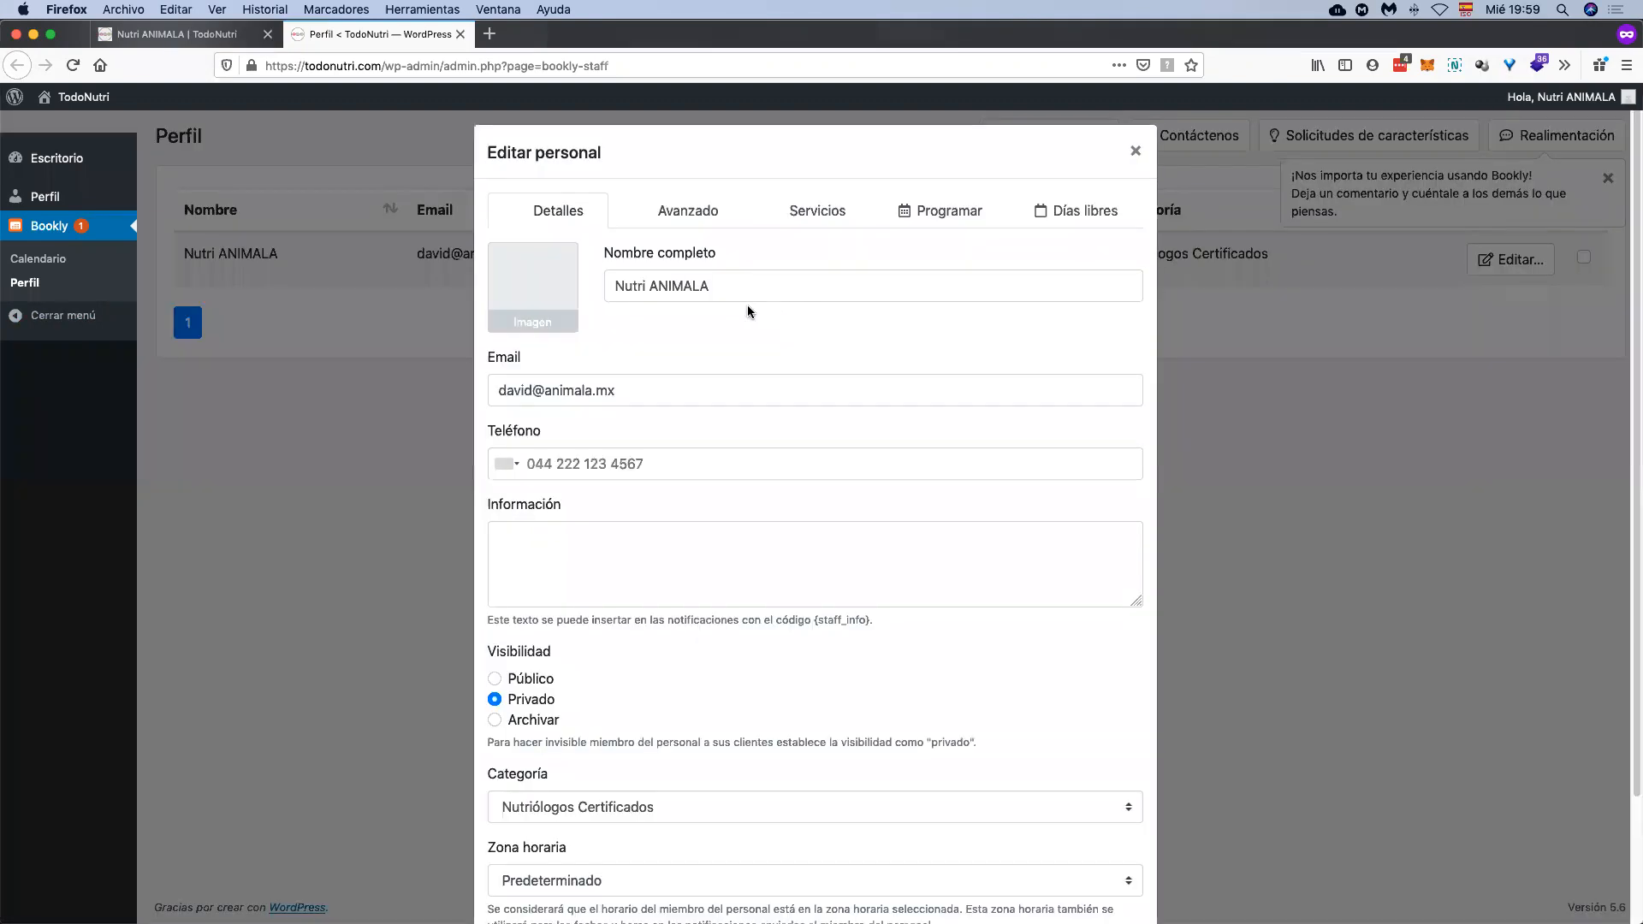
pyautogui.scroll(-1, 705, 414)
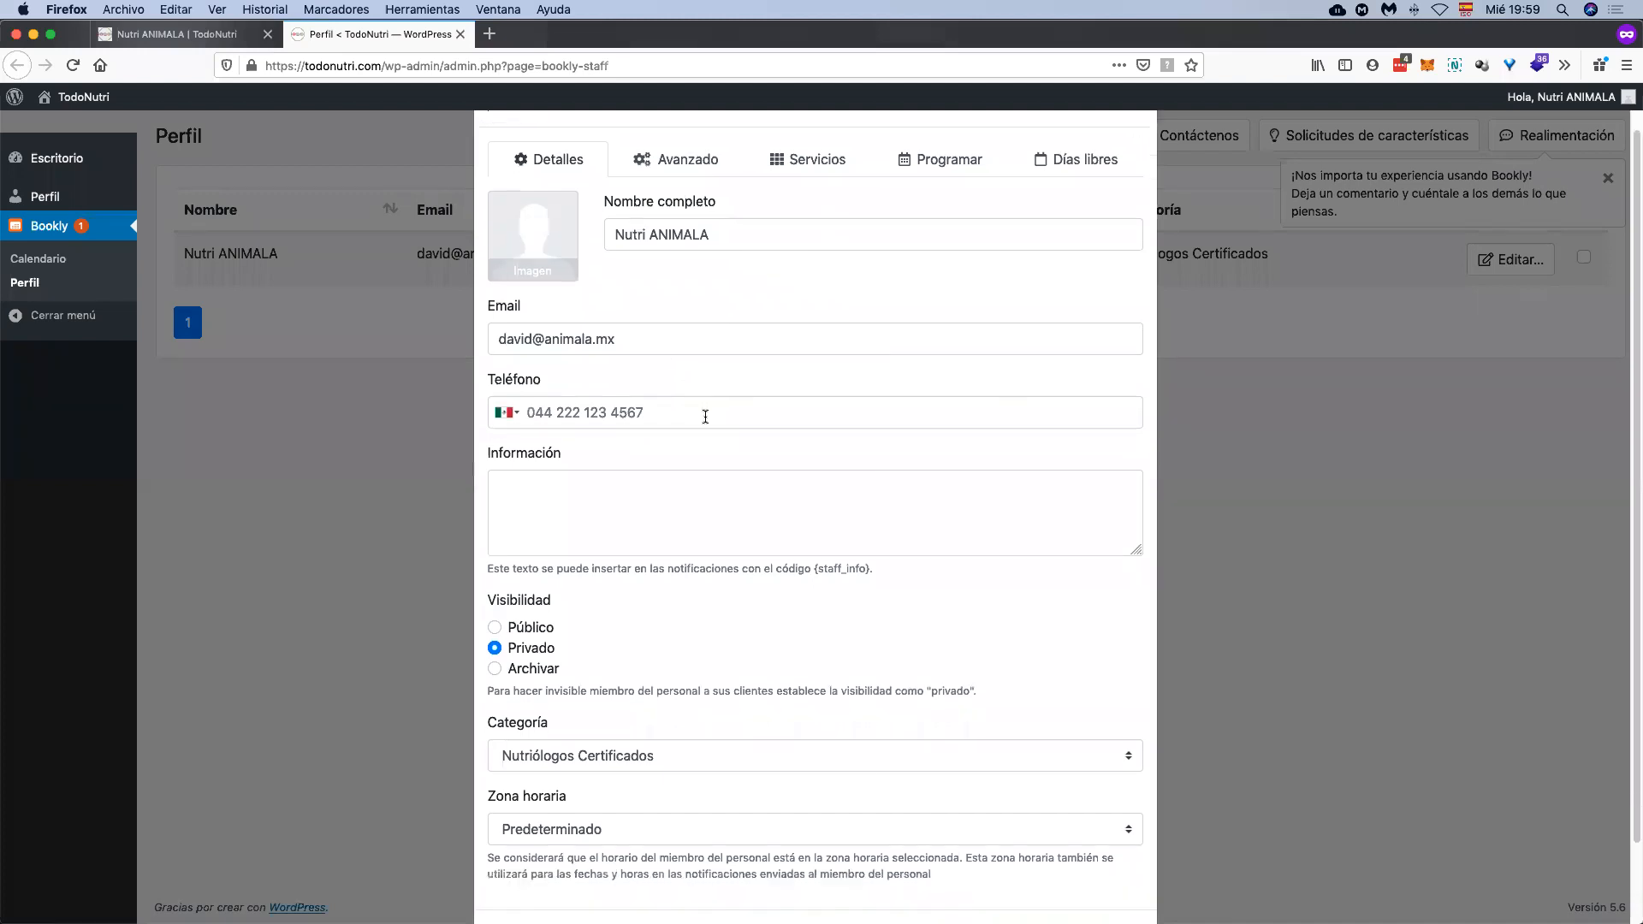
pyautogui.scroll(-1, 719, 409)
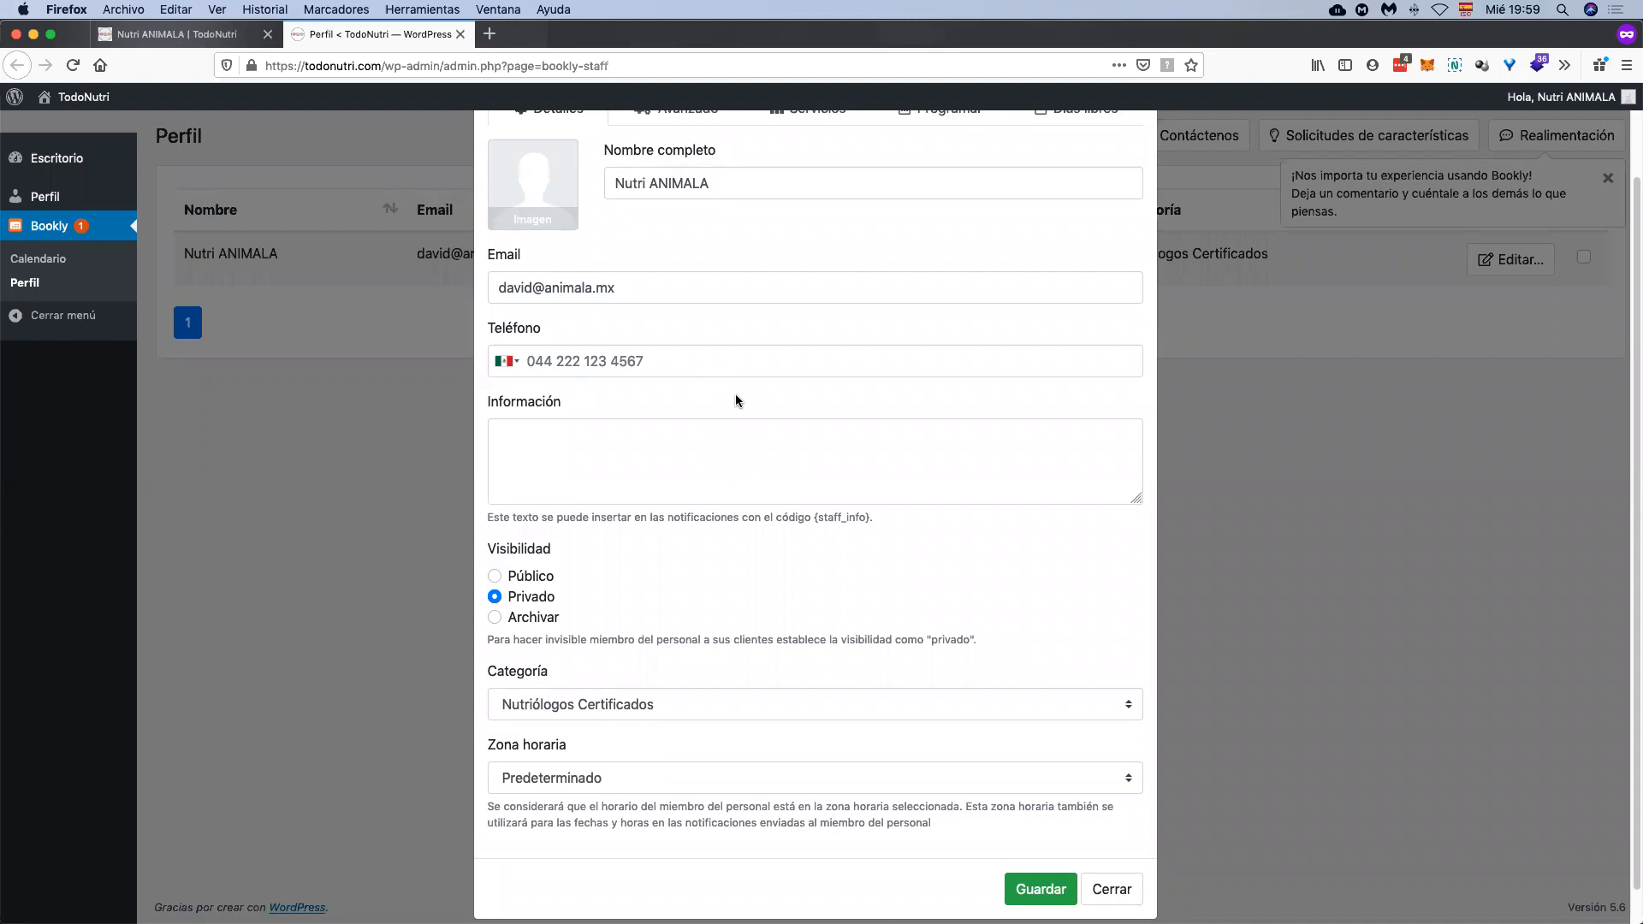
pyautogui.scroll(-1, 736, 399)
pyautogui.scroll(3, 745, 360)
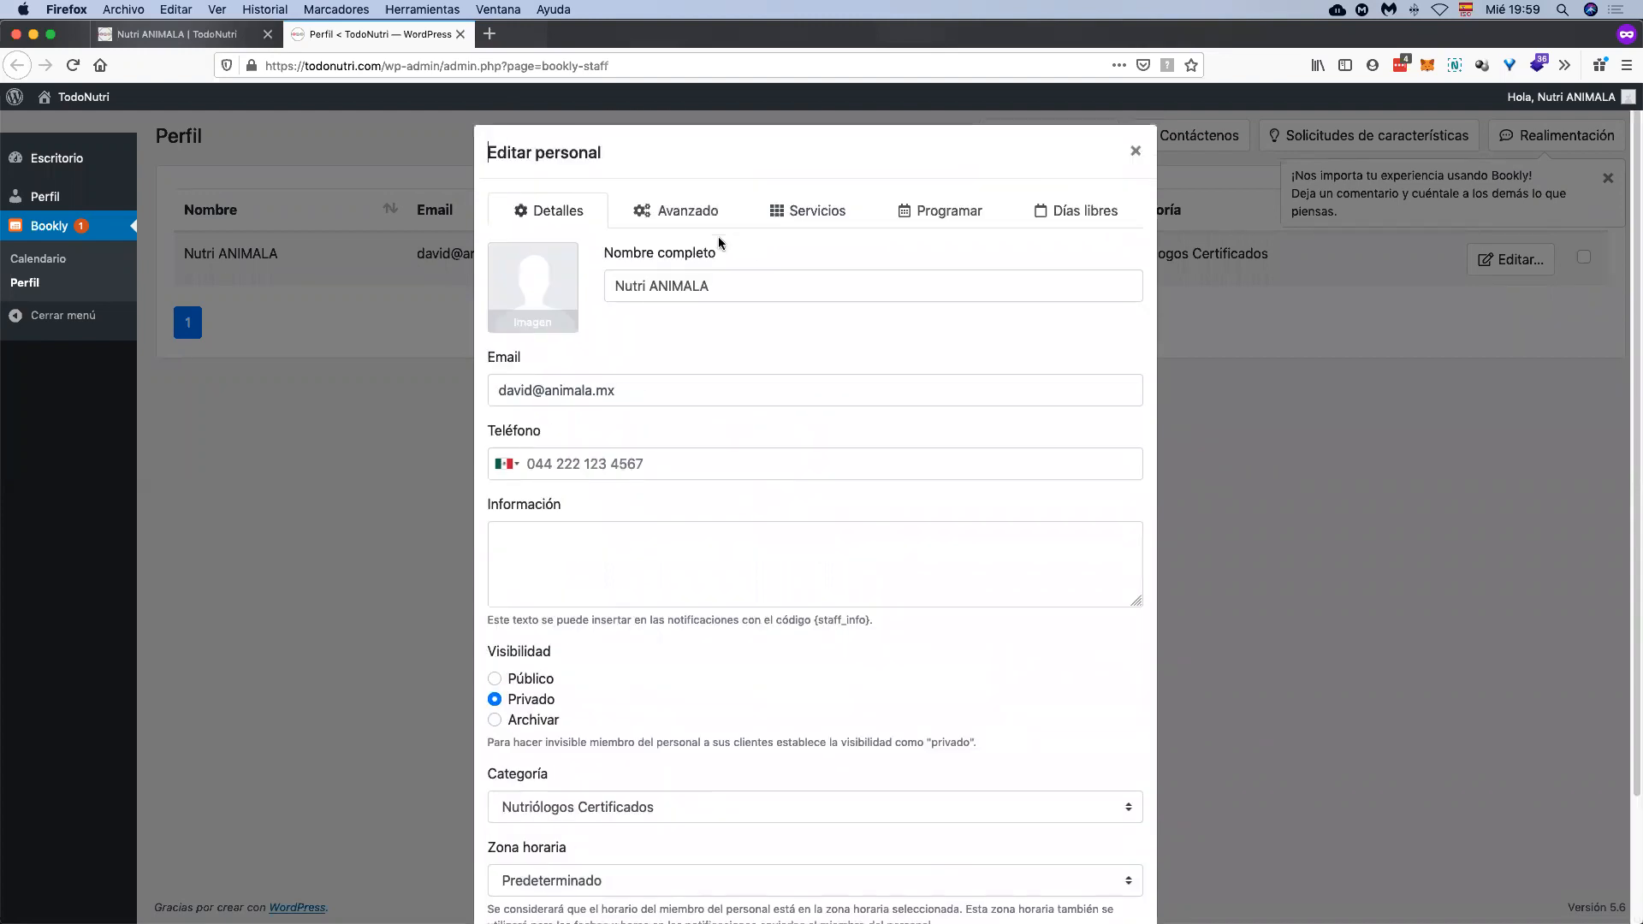
pyautogui.click(695, 213)
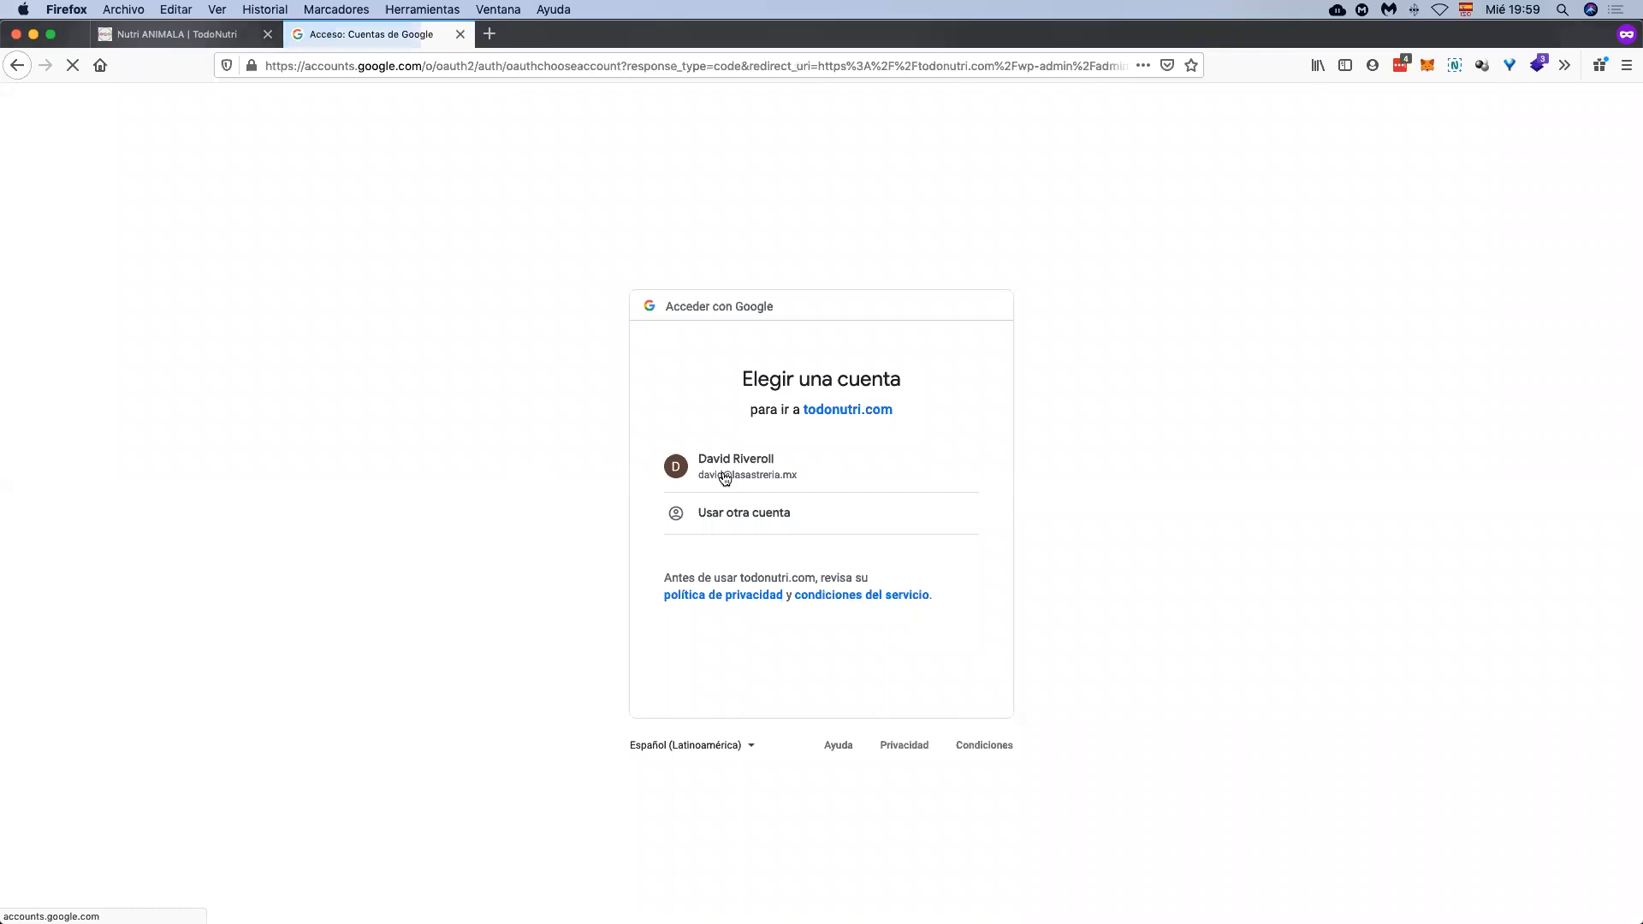
# Step: Choose the Google account and proceed to todonutri.com despite the unverified-app warning
pyautogui.click(731, 471)
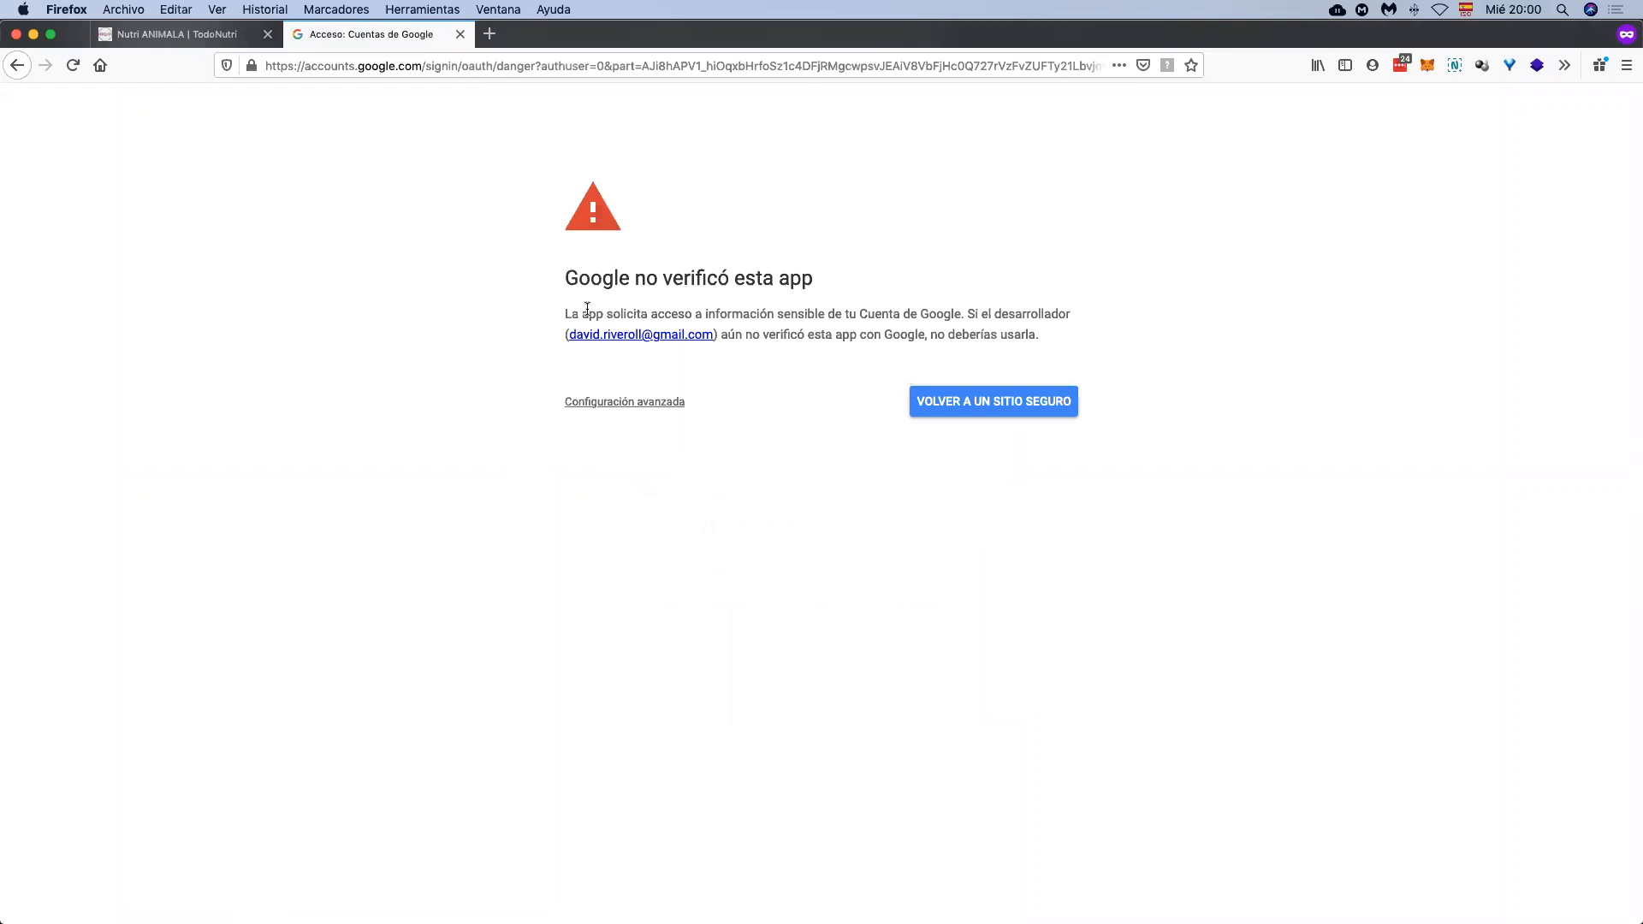
pyautogui.click(655, 402)
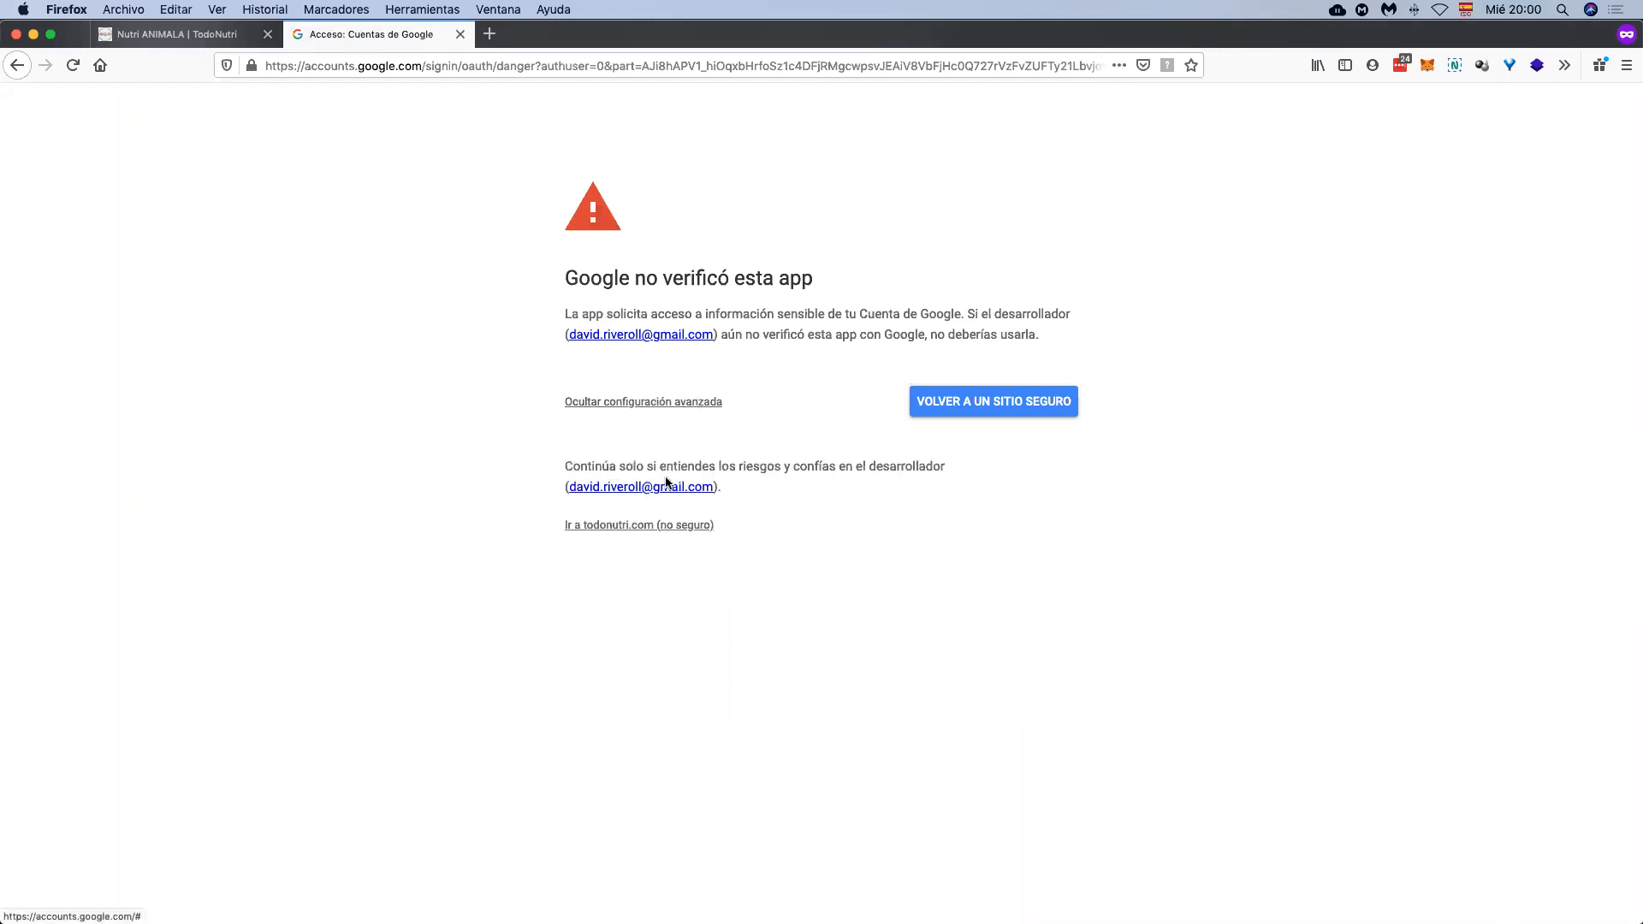
pyautogui.click(655, 529)
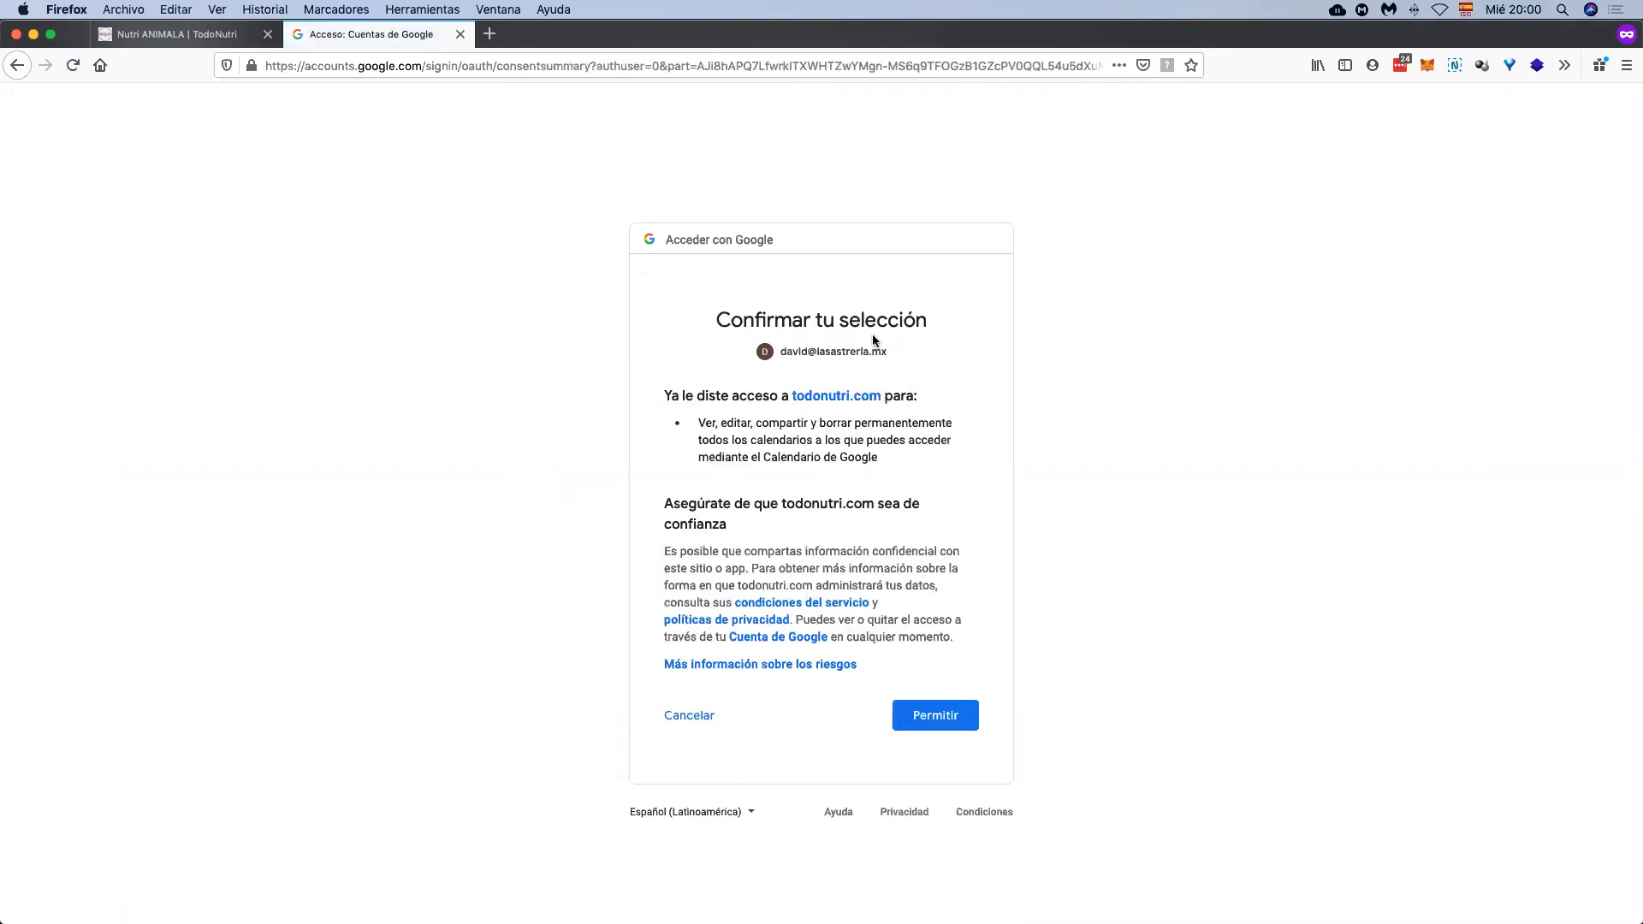
# Step: Switch the Google consent page language to English (United States)
pyautogui.click(691, 818)
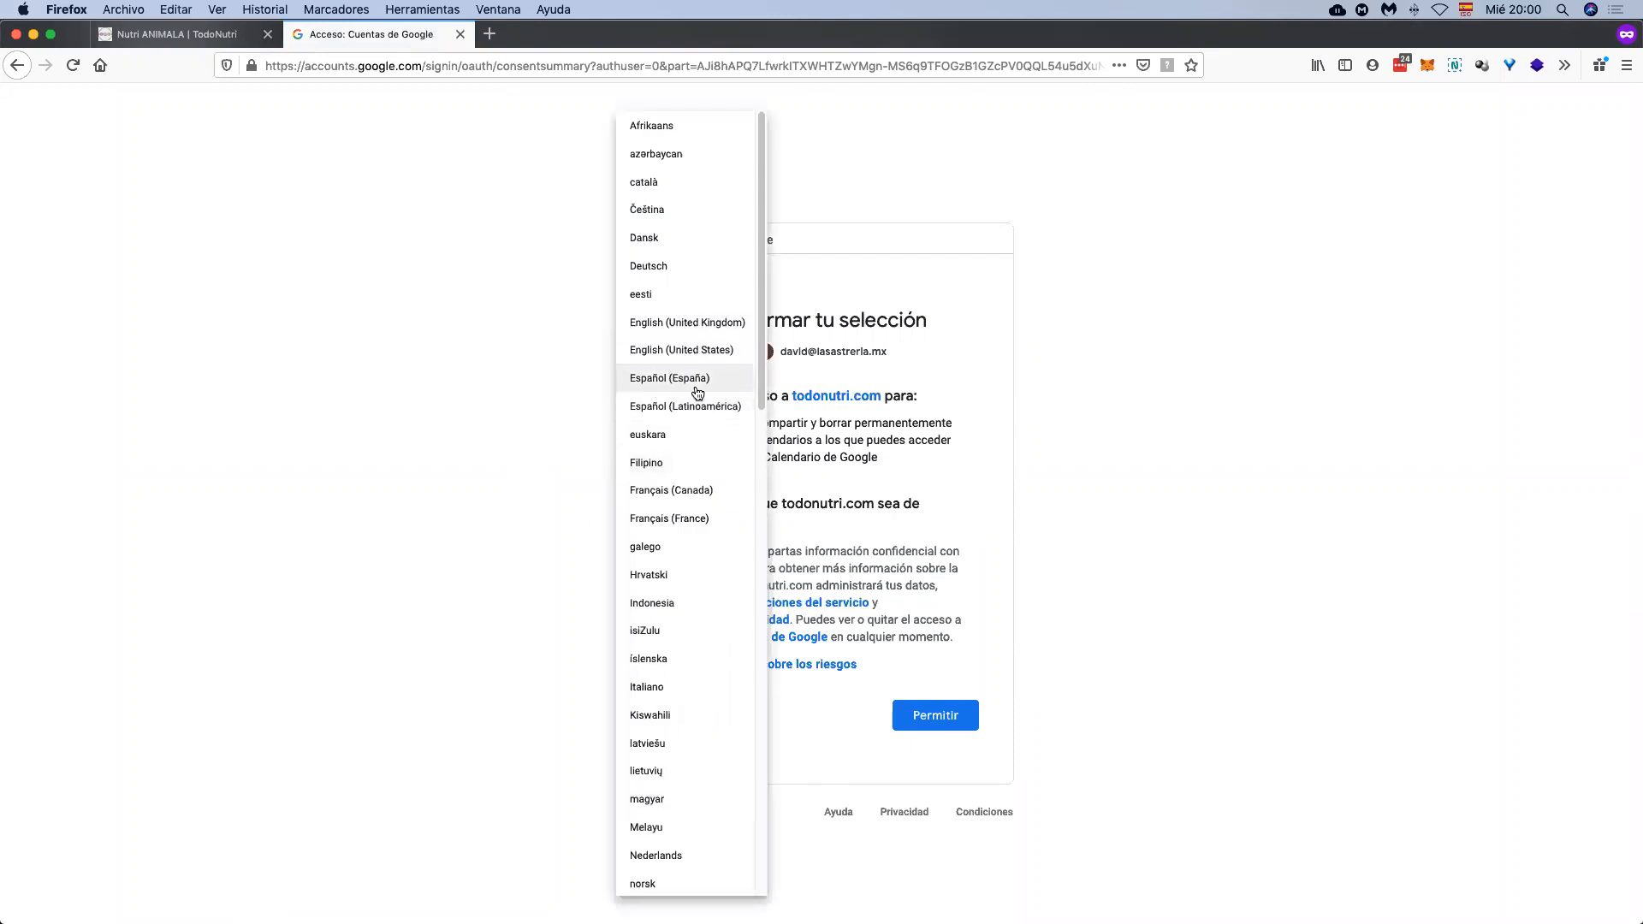
pyautogui.click(706, 351)
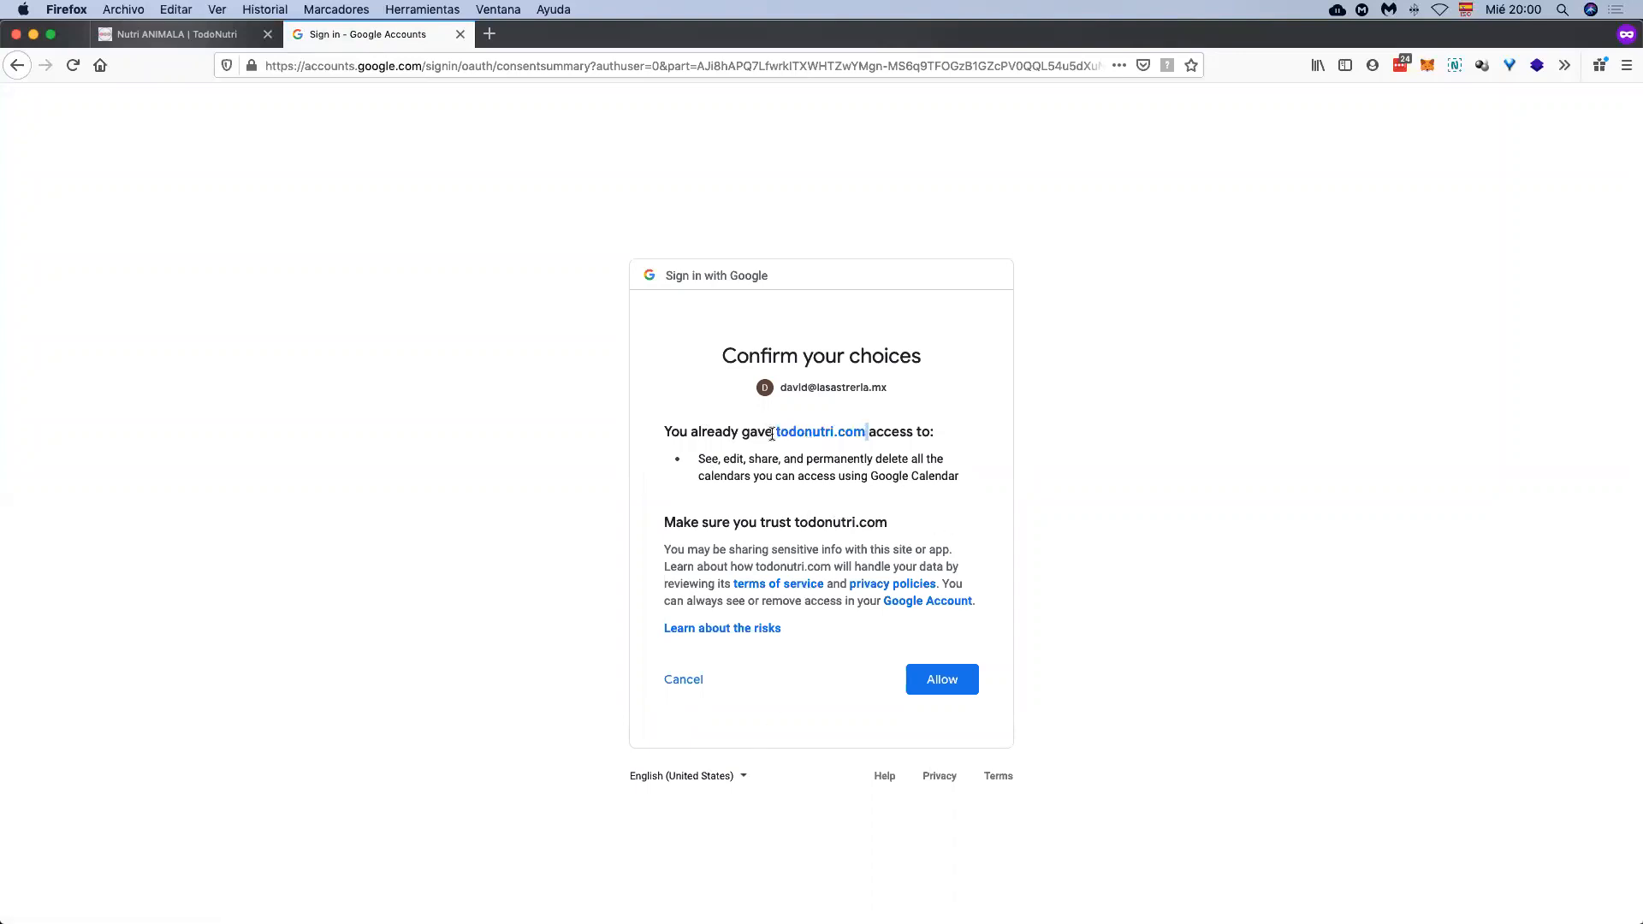
pyautogui.moveTo(772, 434); pyautogui.dragTo(827, 402)
pyautogui.click(942, 402)
# Step: Allow todonutri.com calendar access, select the connected Google calendar in Calendario, and save
pyautogui.click(941, 678)
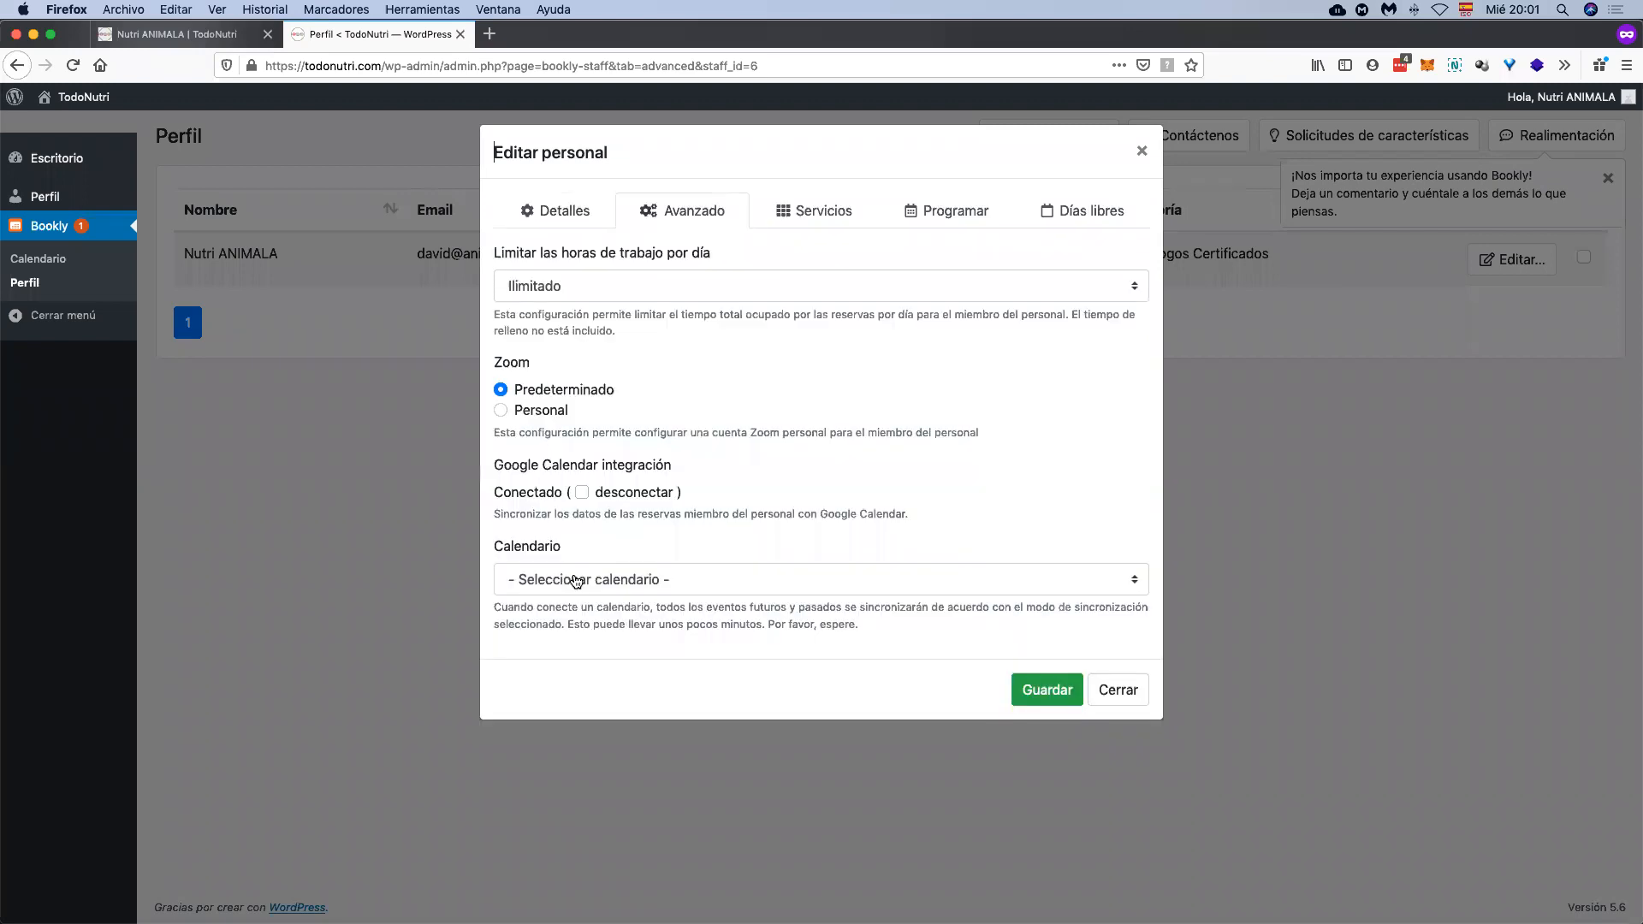
pyautogui.click(577, 581)
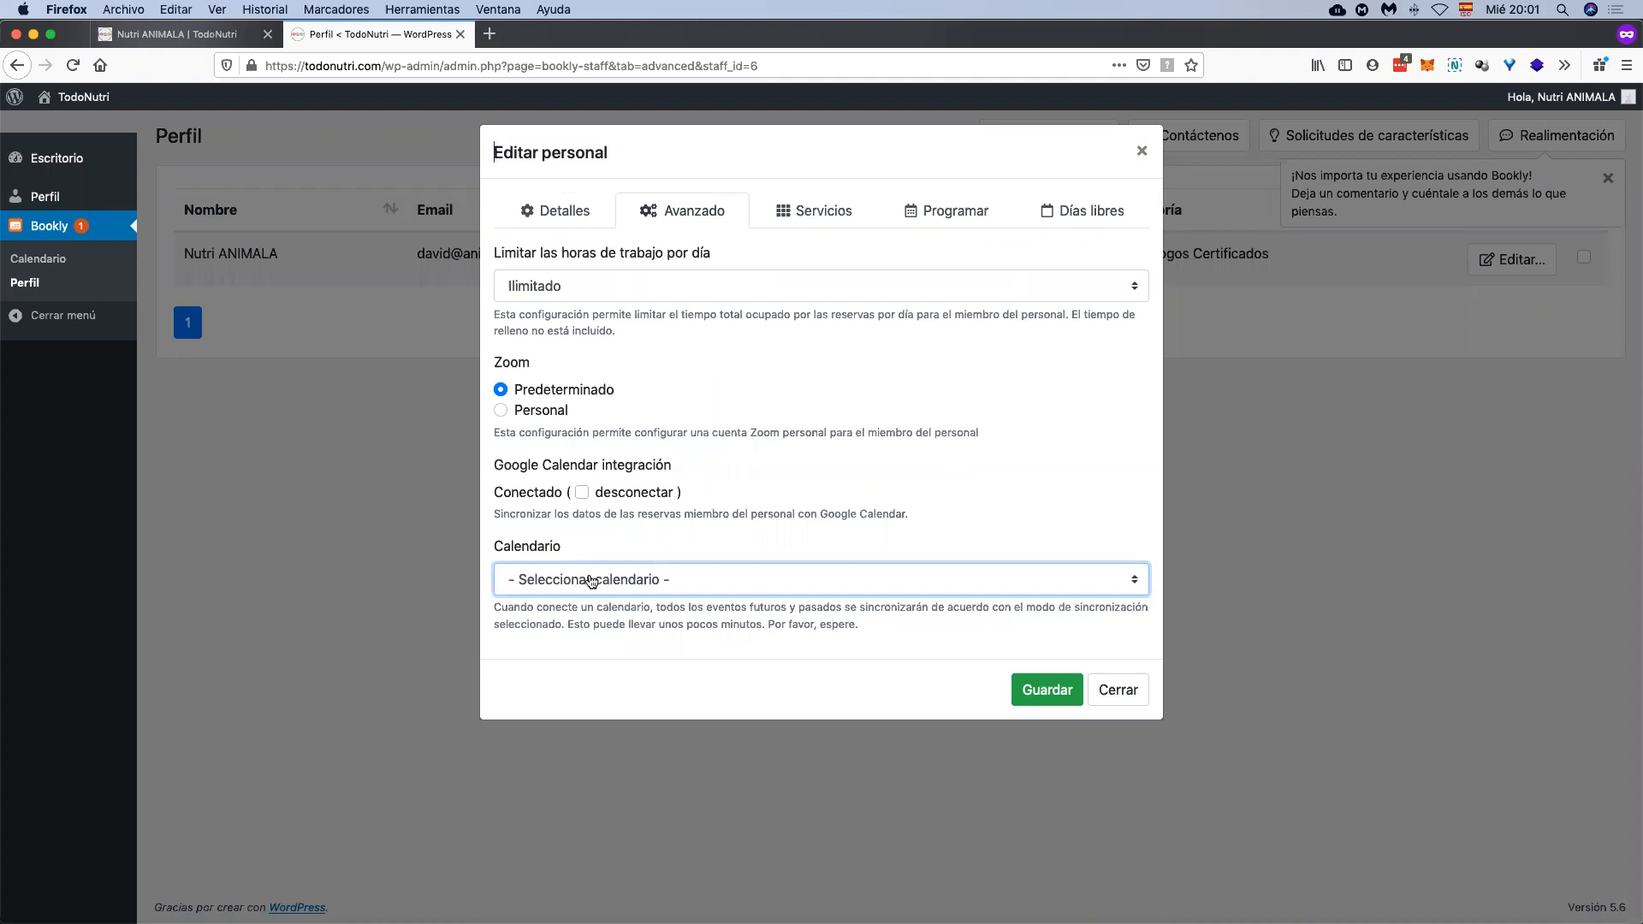
pyautogui.click(860, 578)
pyautogui.click(848, 597)
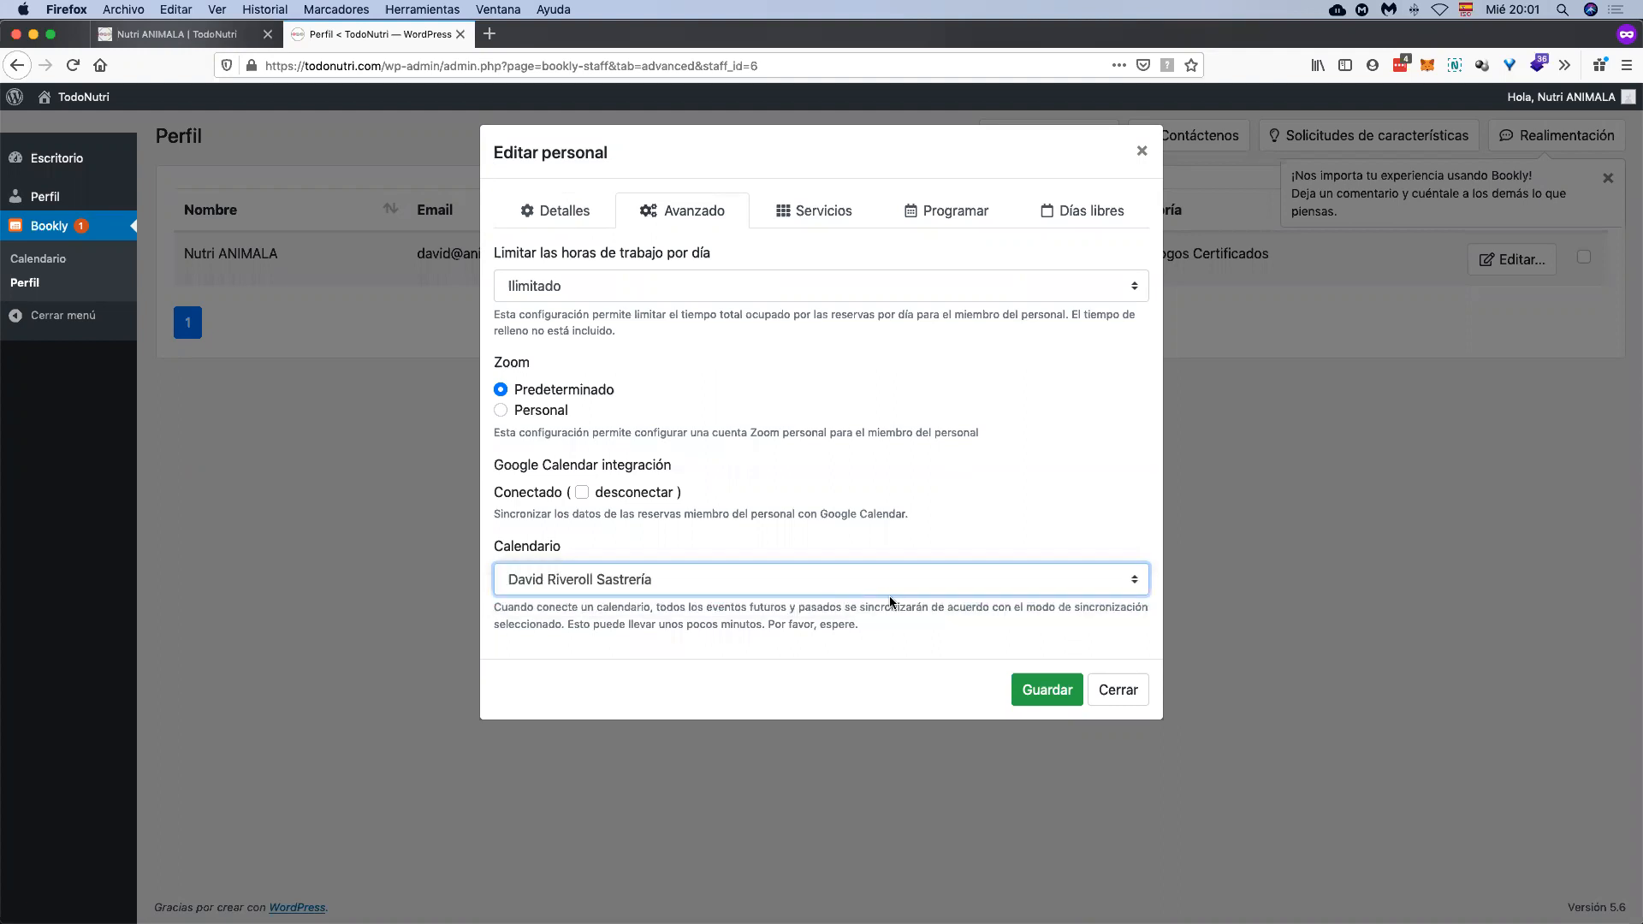
pyautogui.click(1045, 691)
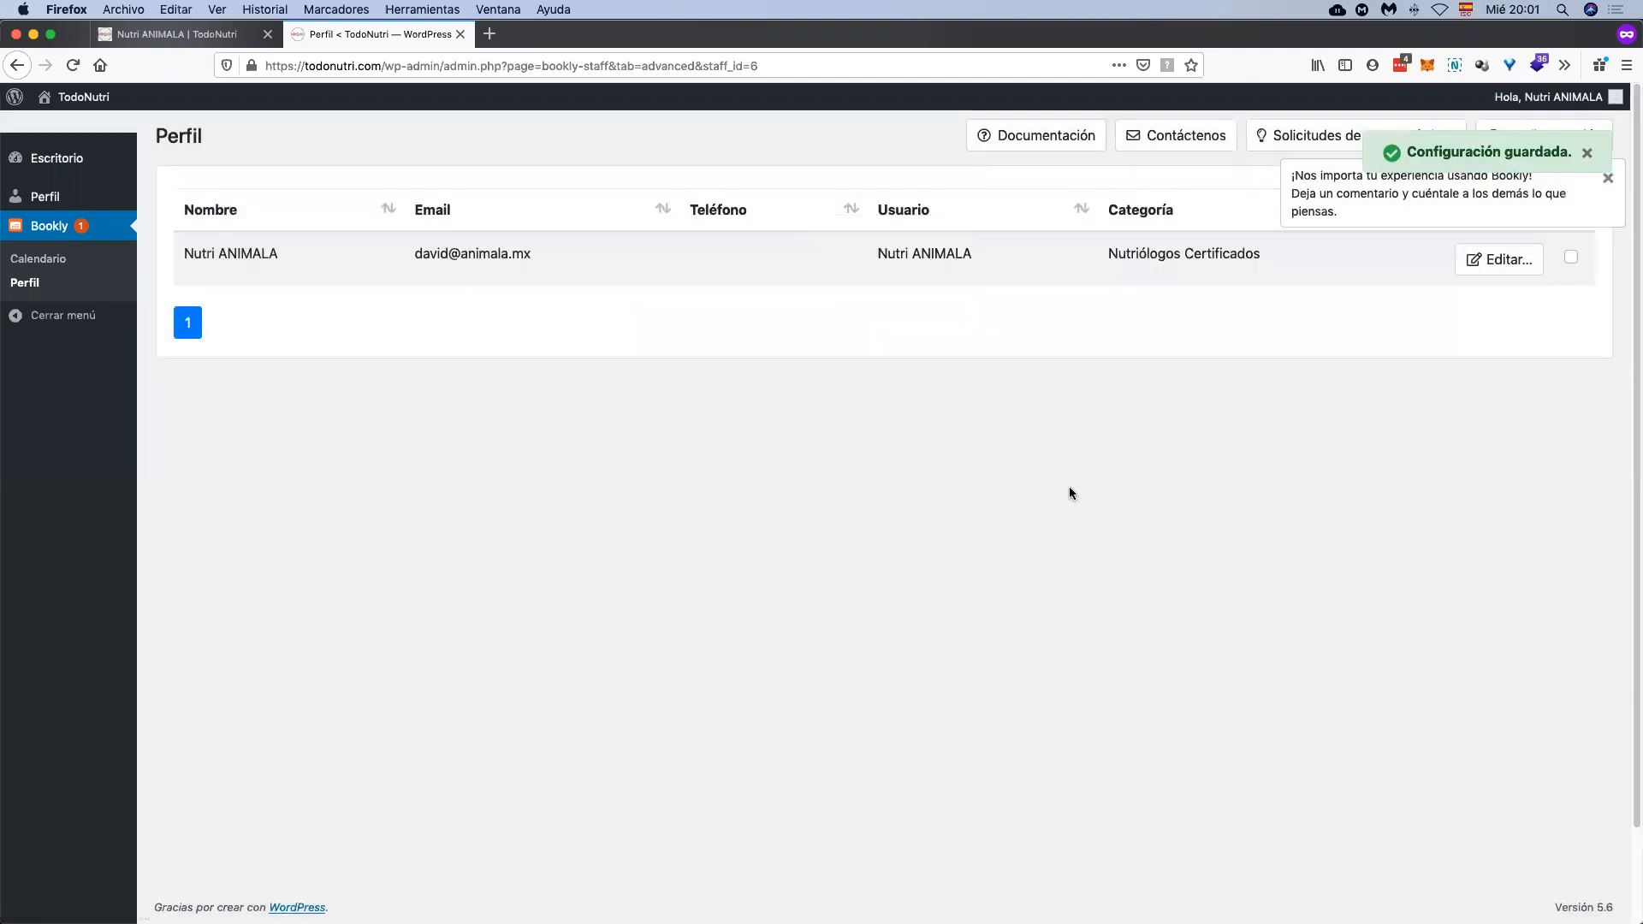
pyautogui.click(25, 264)
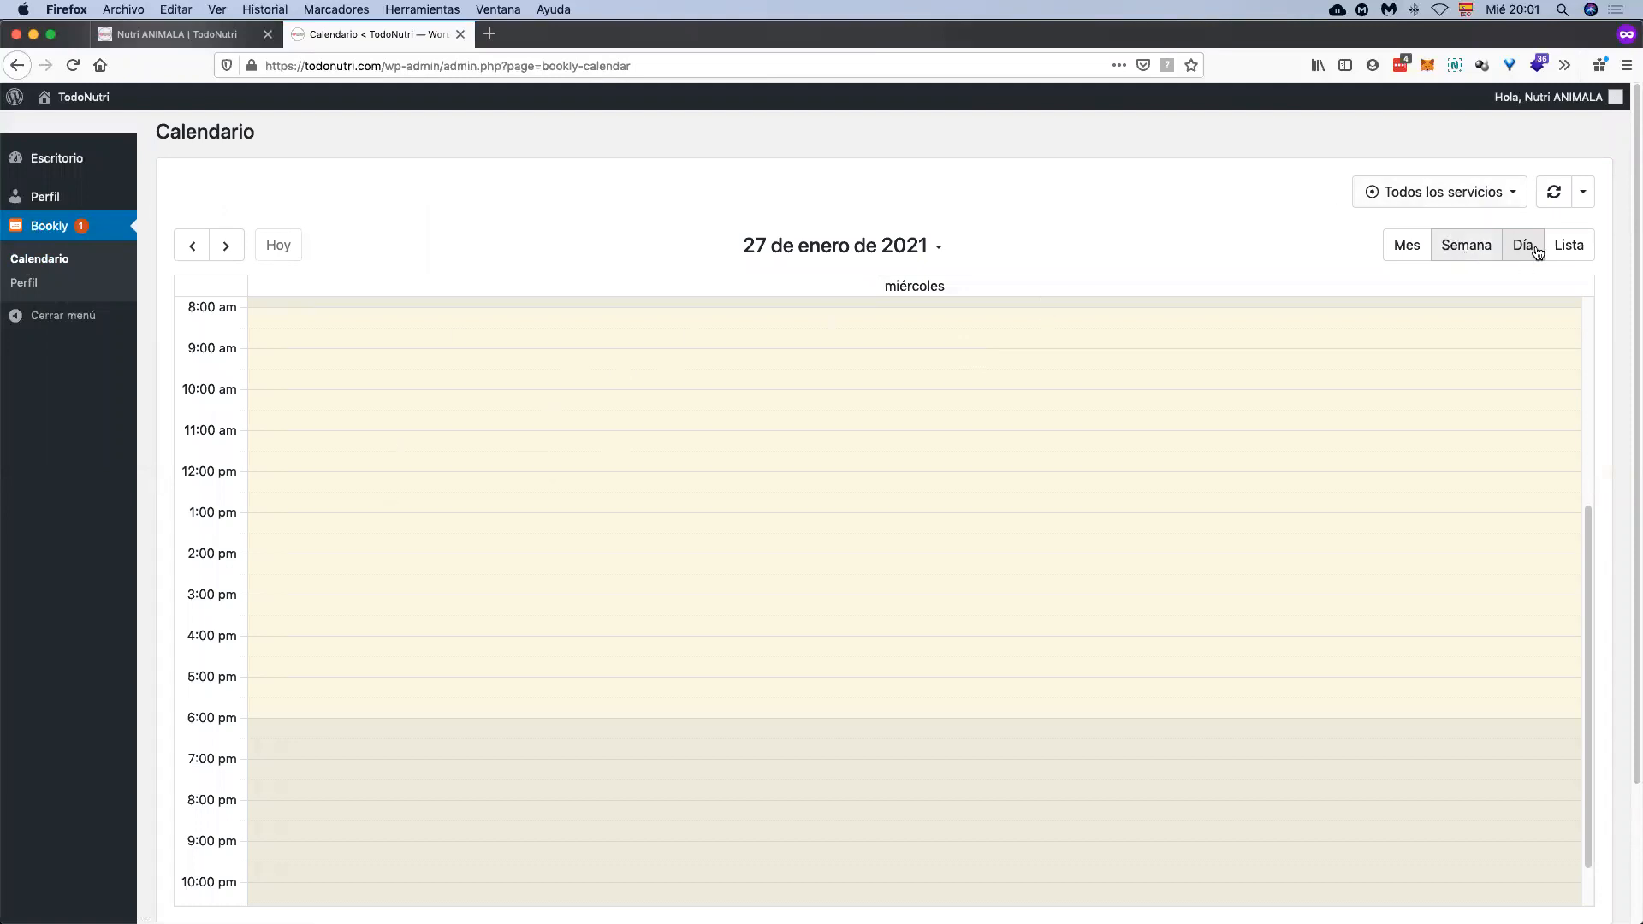
# Step: Show the Bookly calendar's week of 18–24 January 2021 and refresh it for synced events
pyautogui.click(1470, 248)
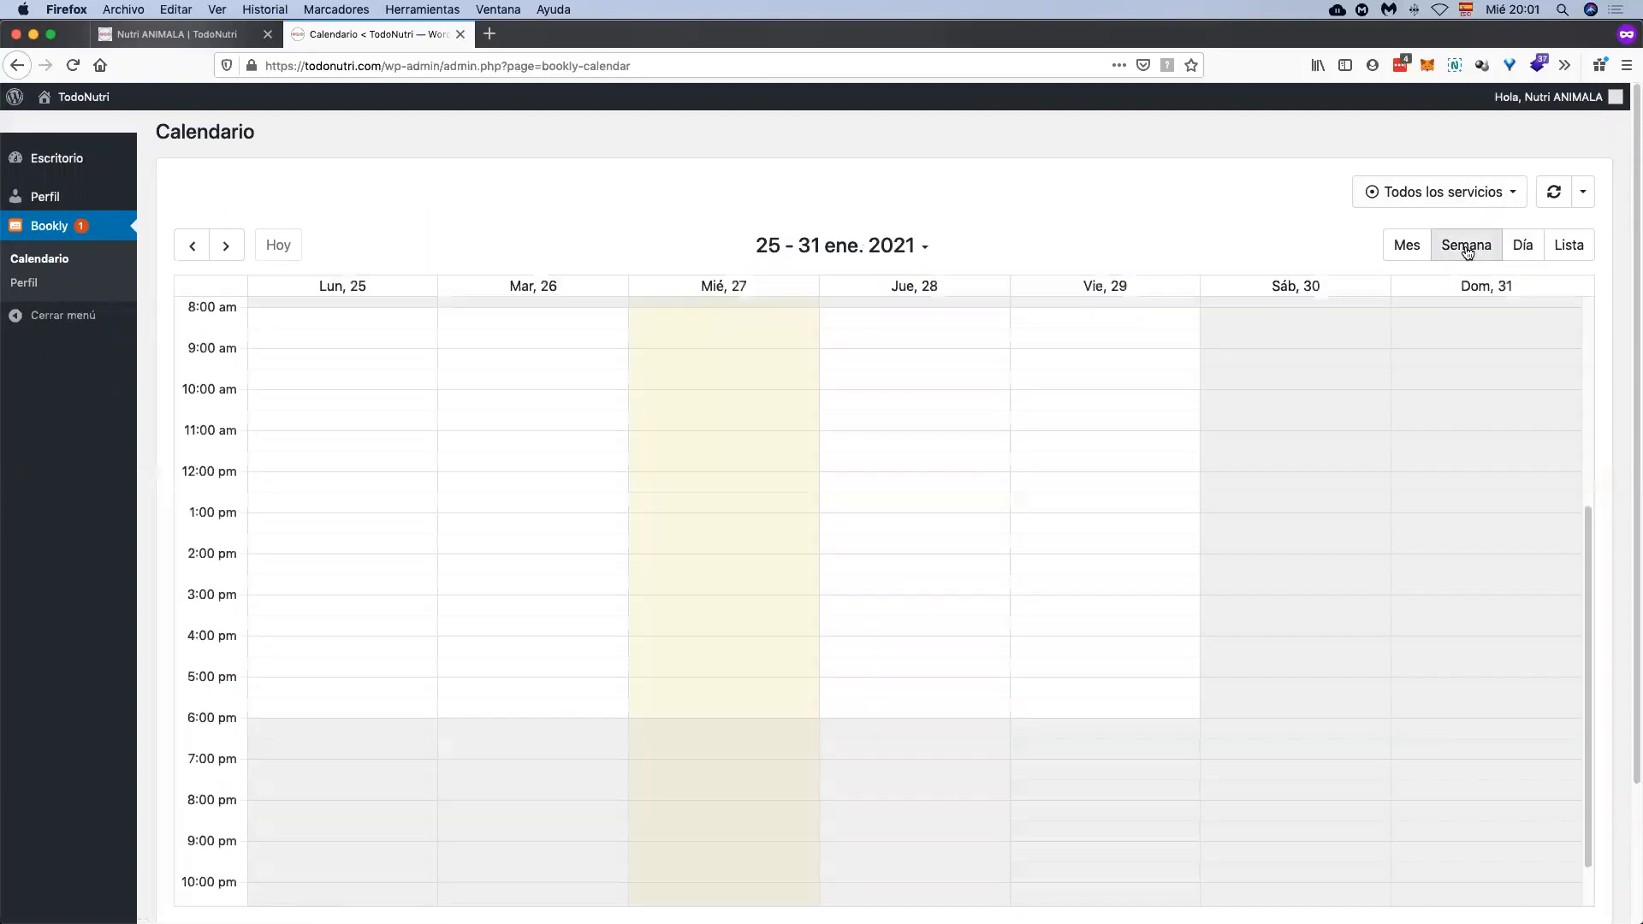
pyautogui.scroll(-3, 1285, 376)
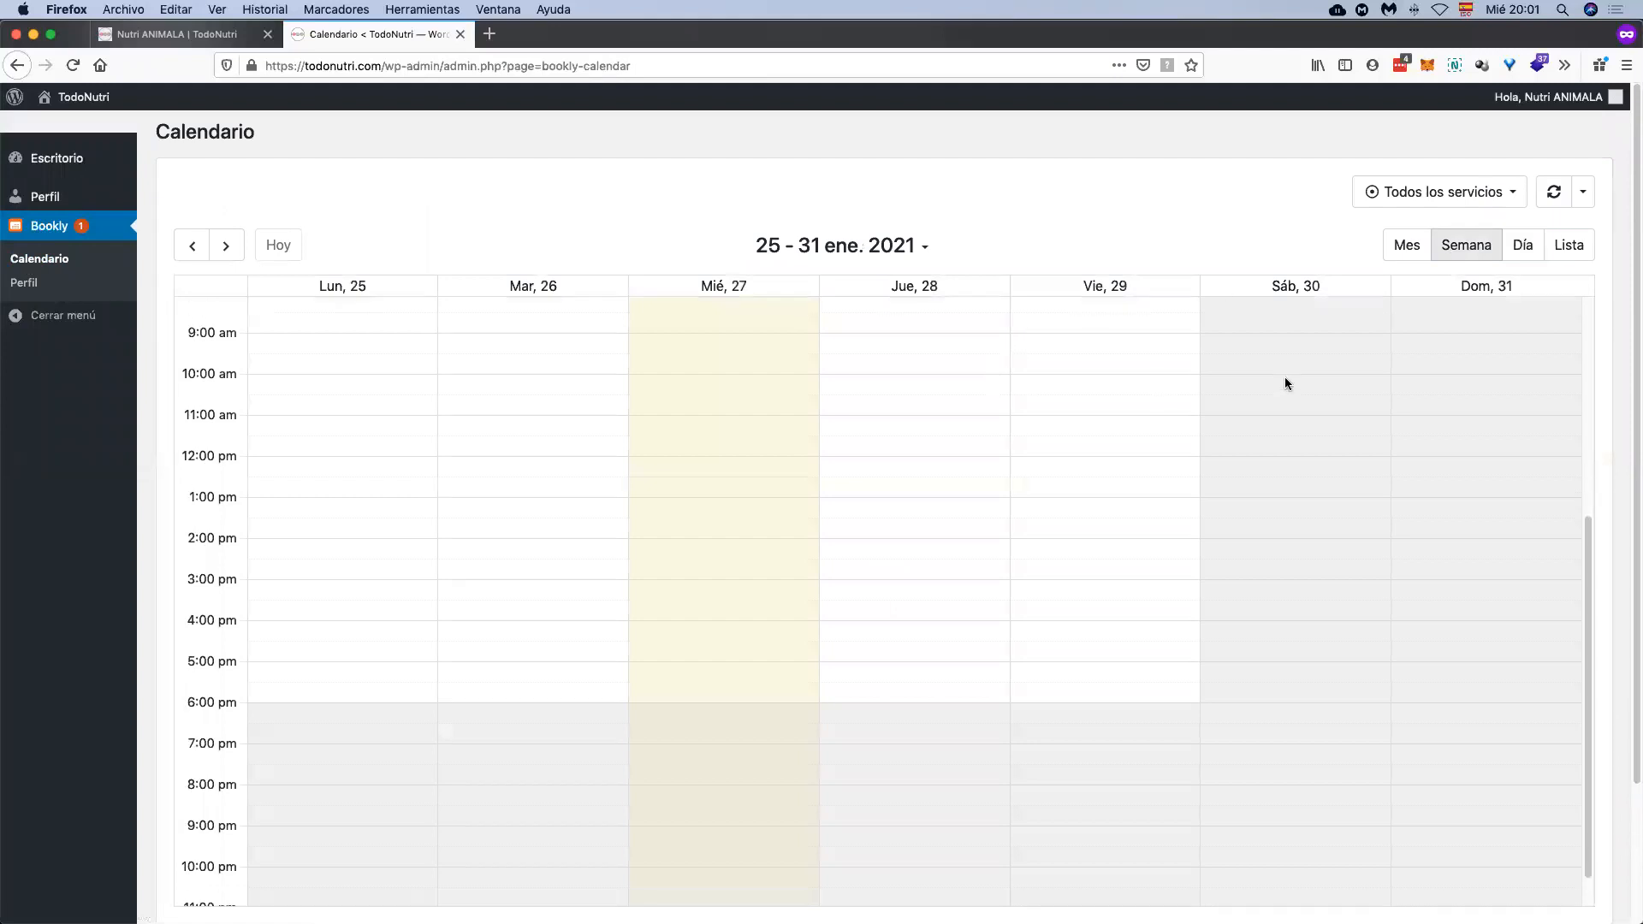
pyautogui.click(206, 255)
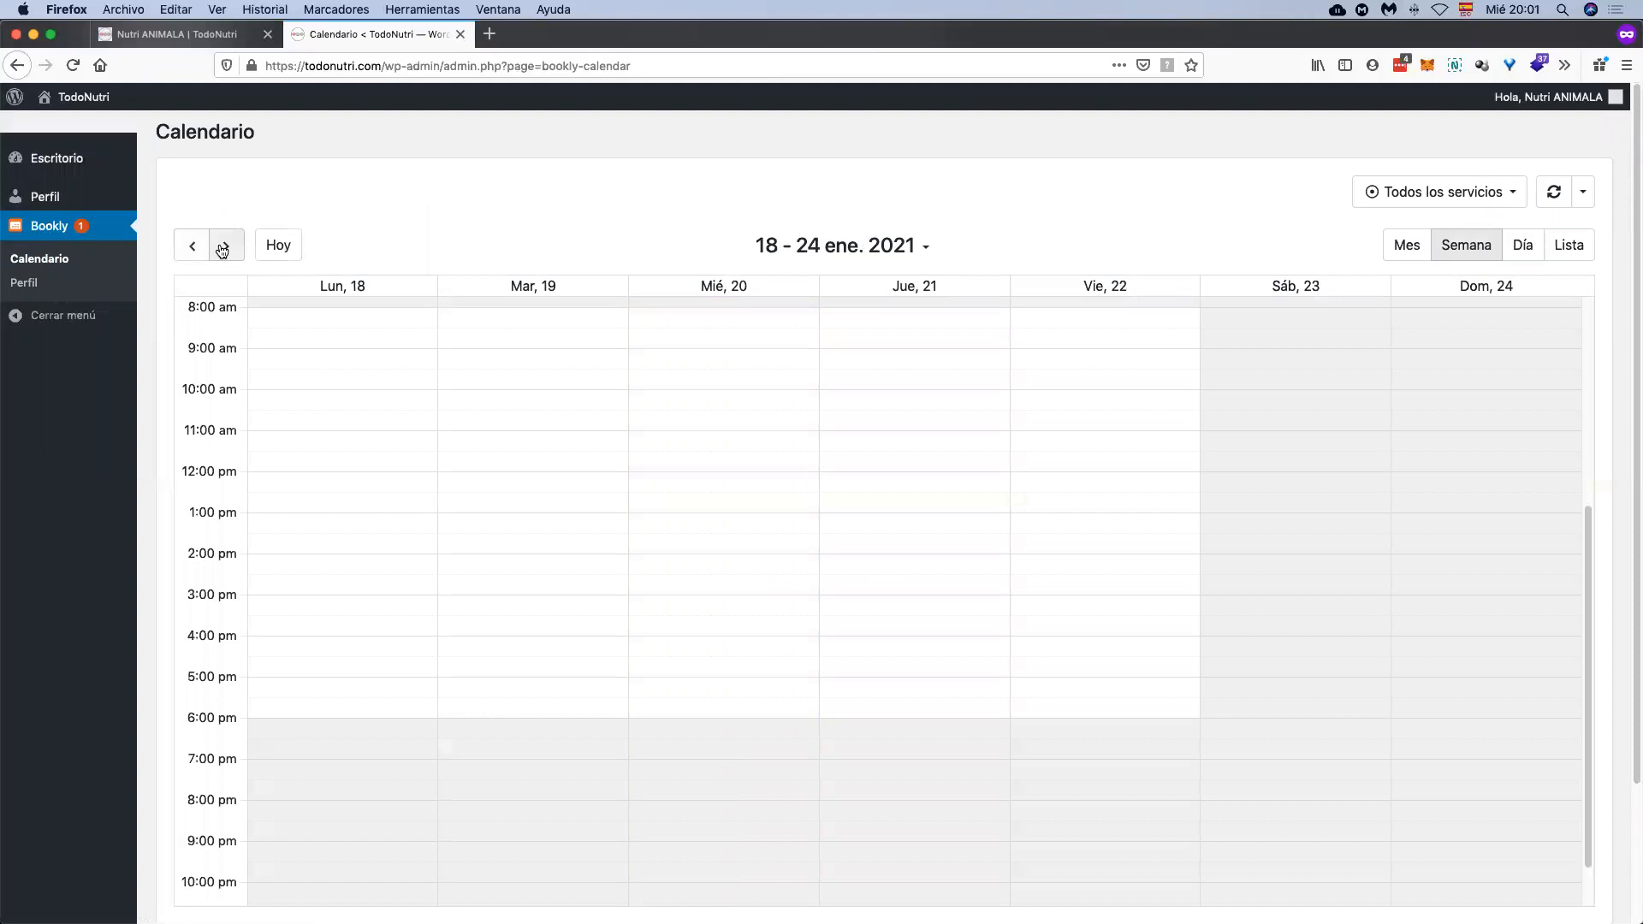
pyautogui.click(221, 248)
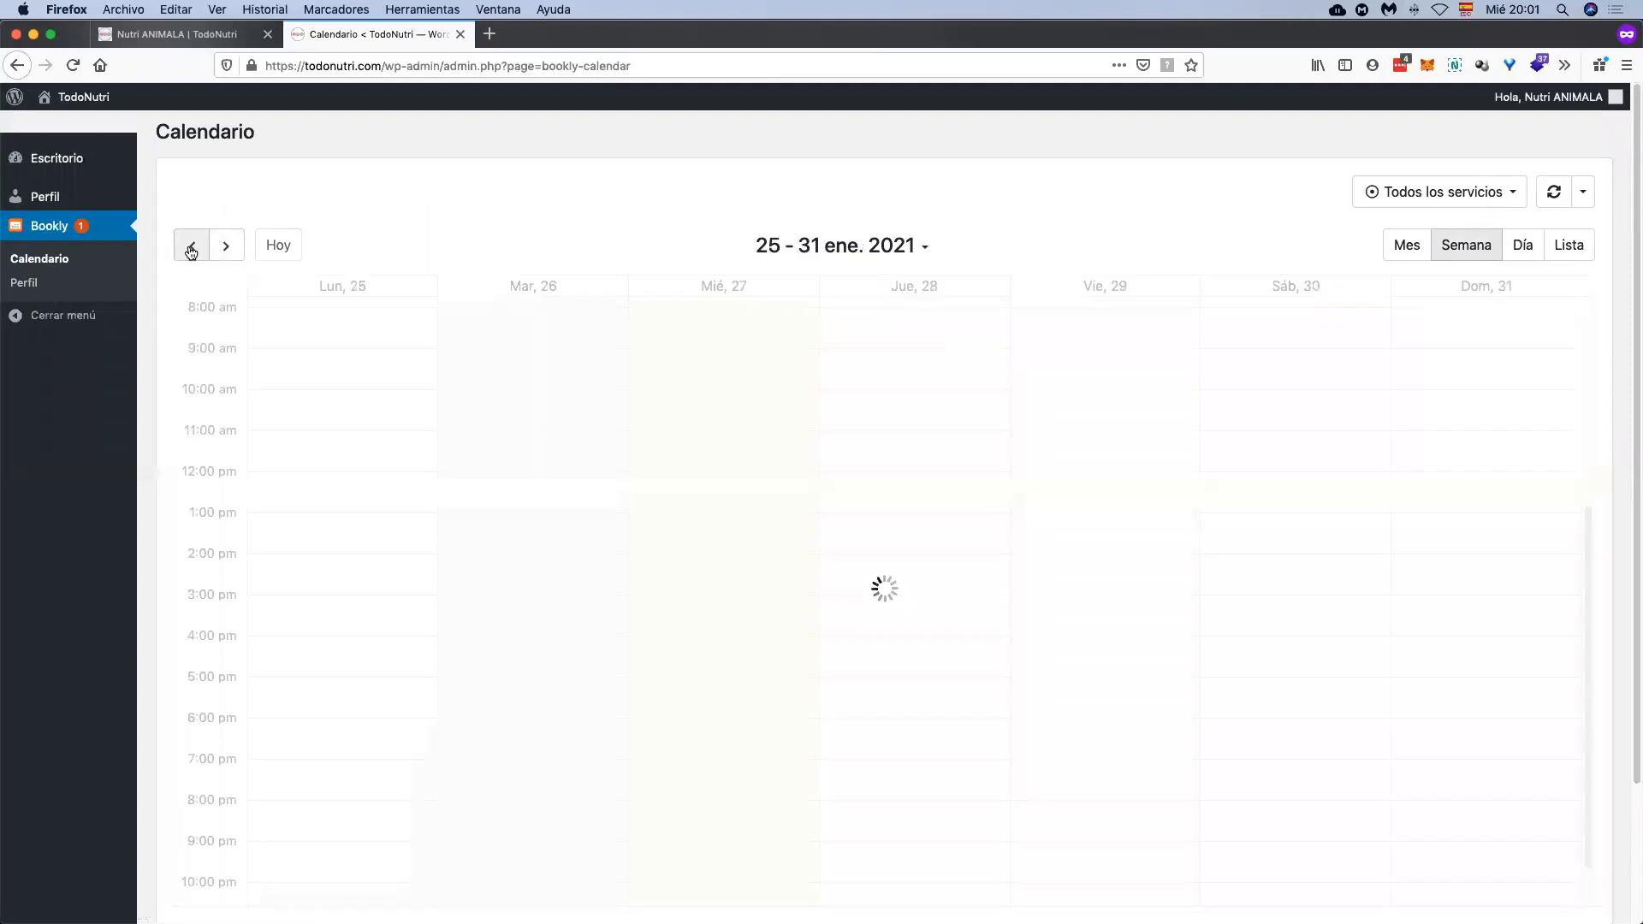
pyautogui.click(191, 248)
pyautogui.click(191, 248)
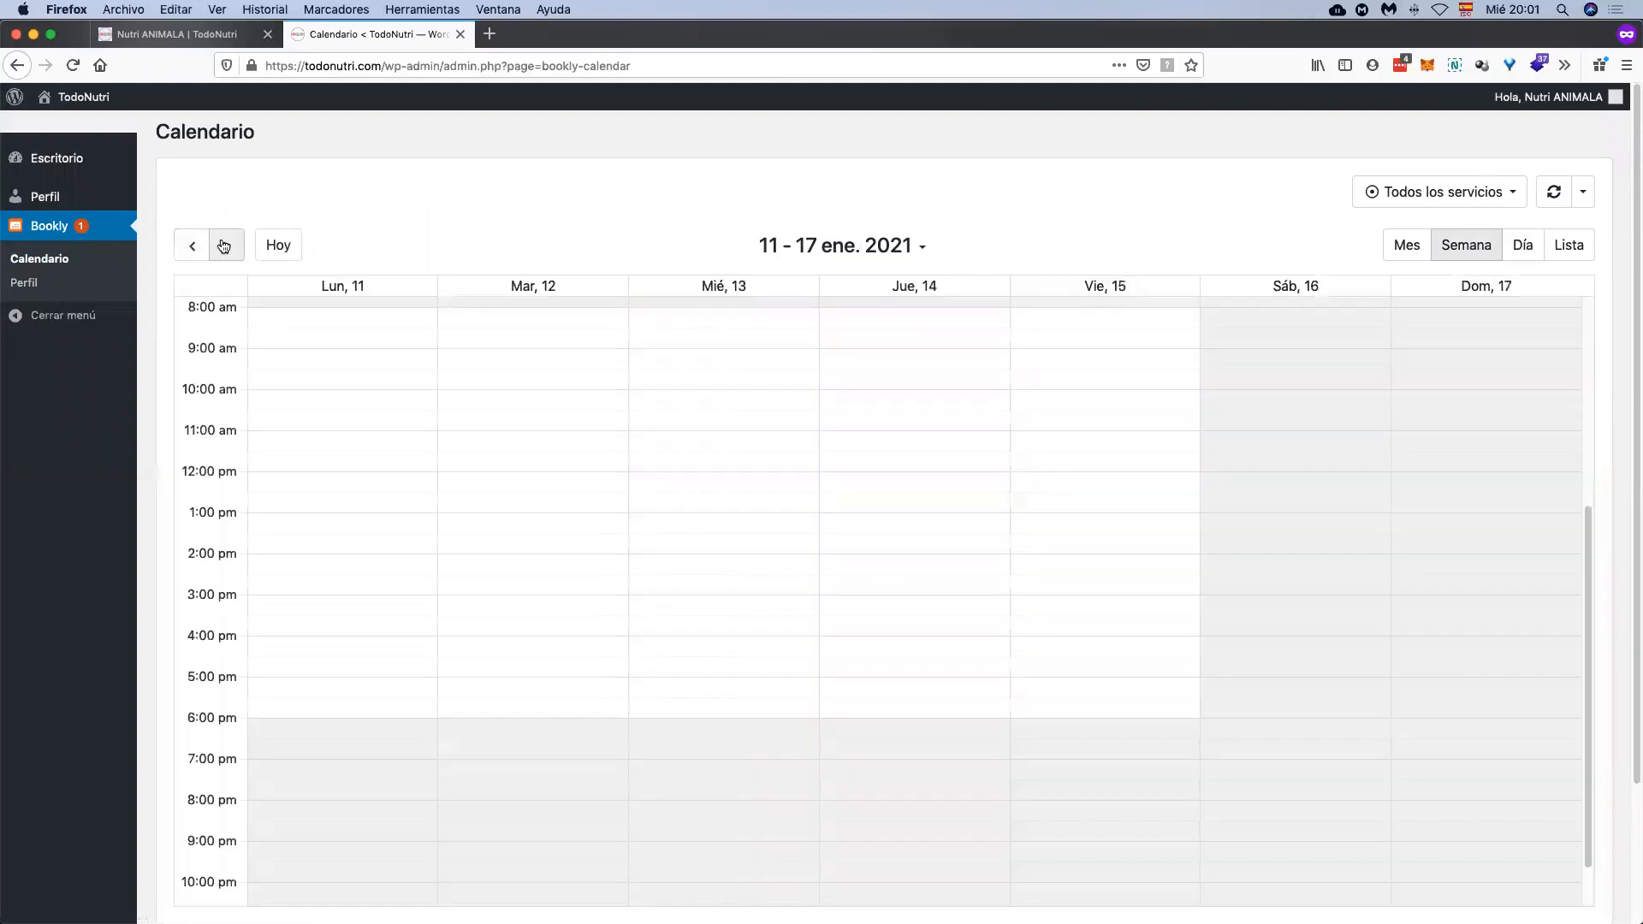
pyautogui.click(224, 246)
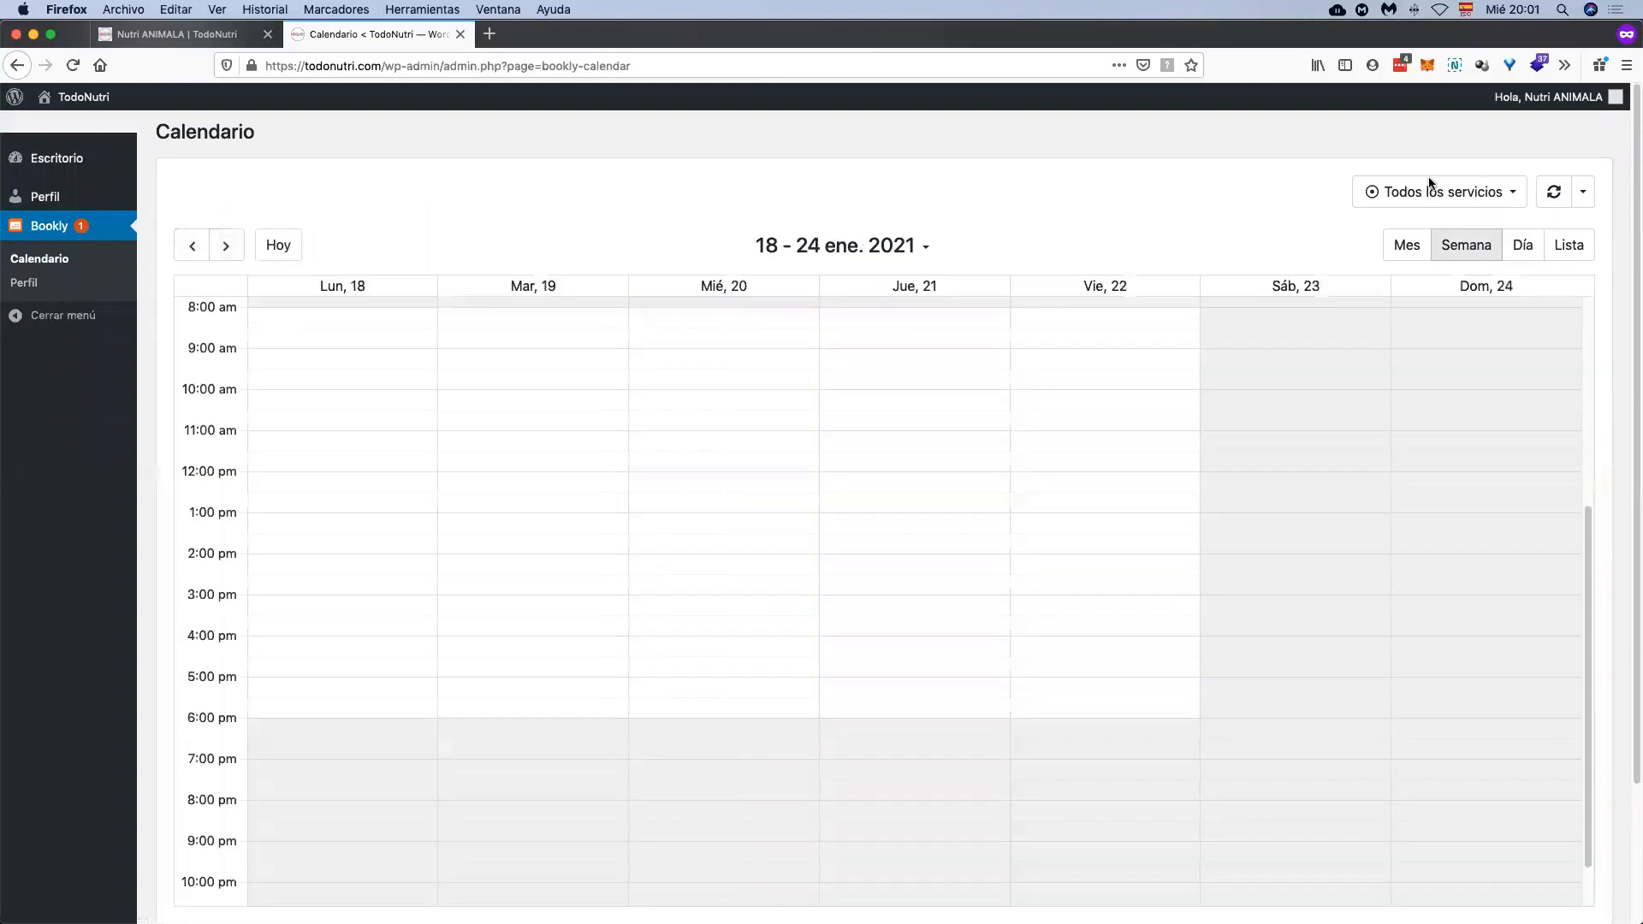
pyautogui.click(1554, 192)
pyautogui.click(1522, 245)
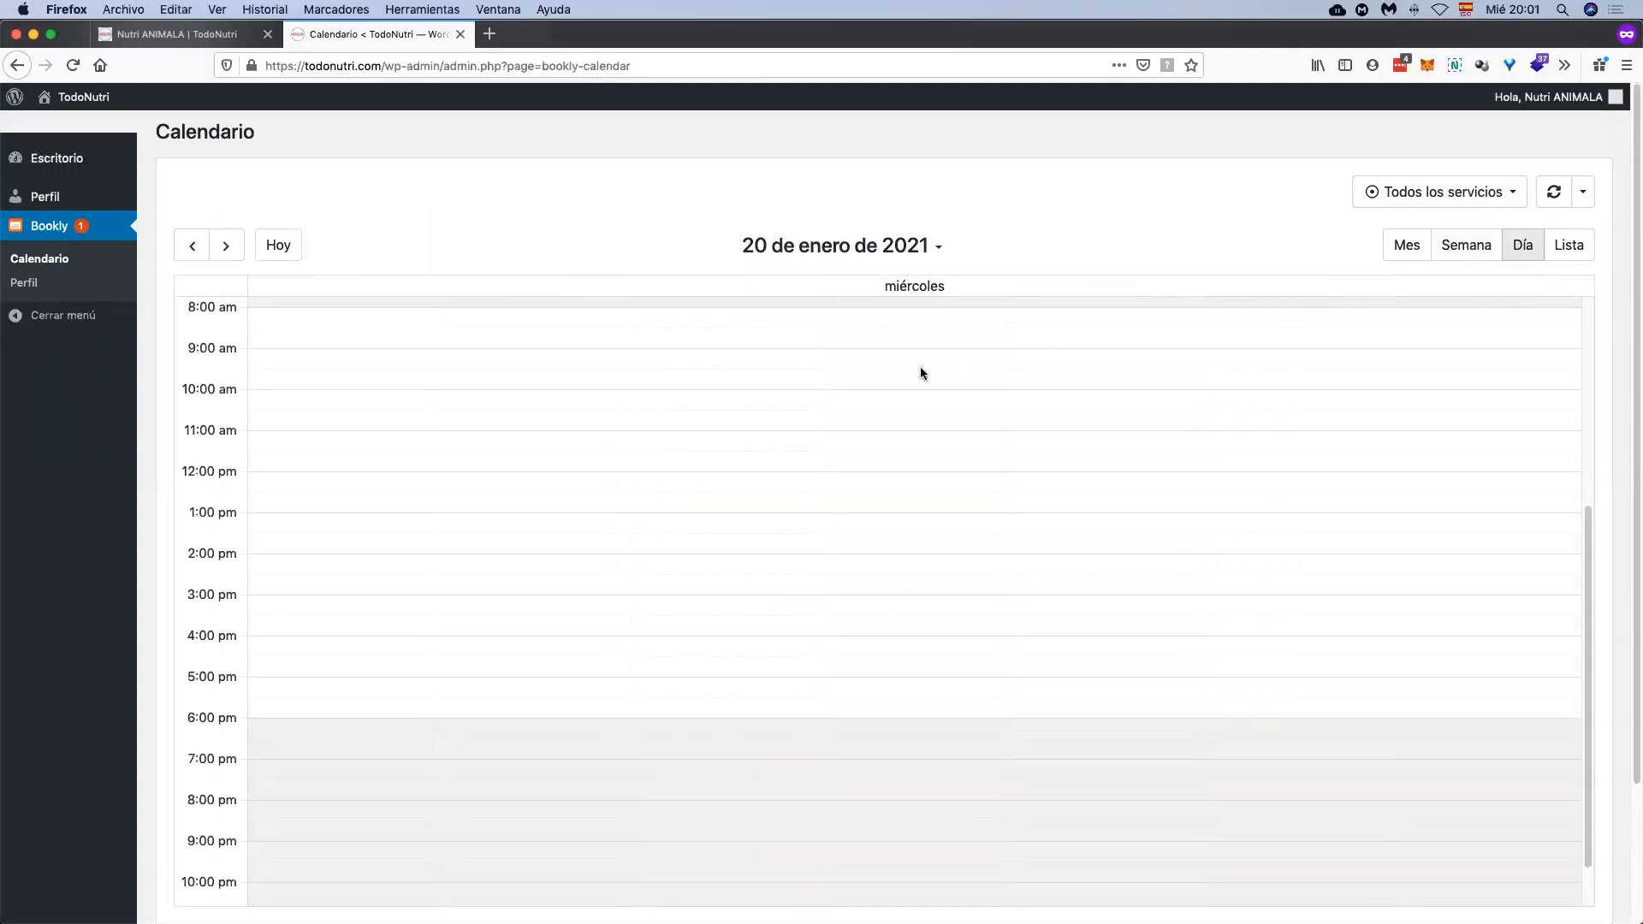
pyautogui.click(1466, 245)
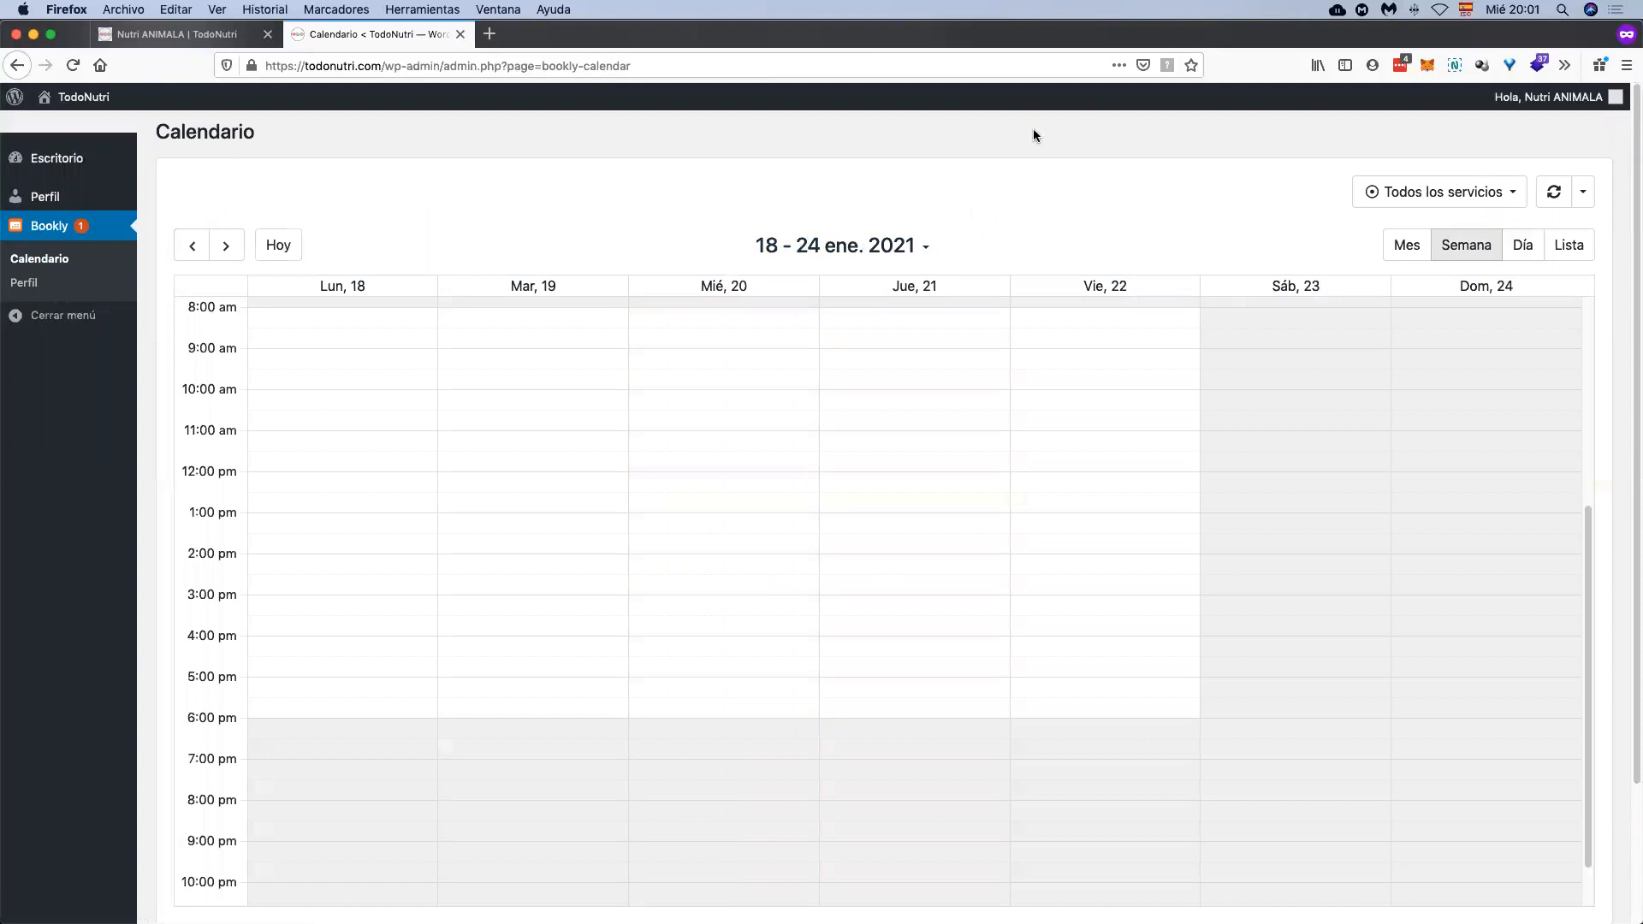